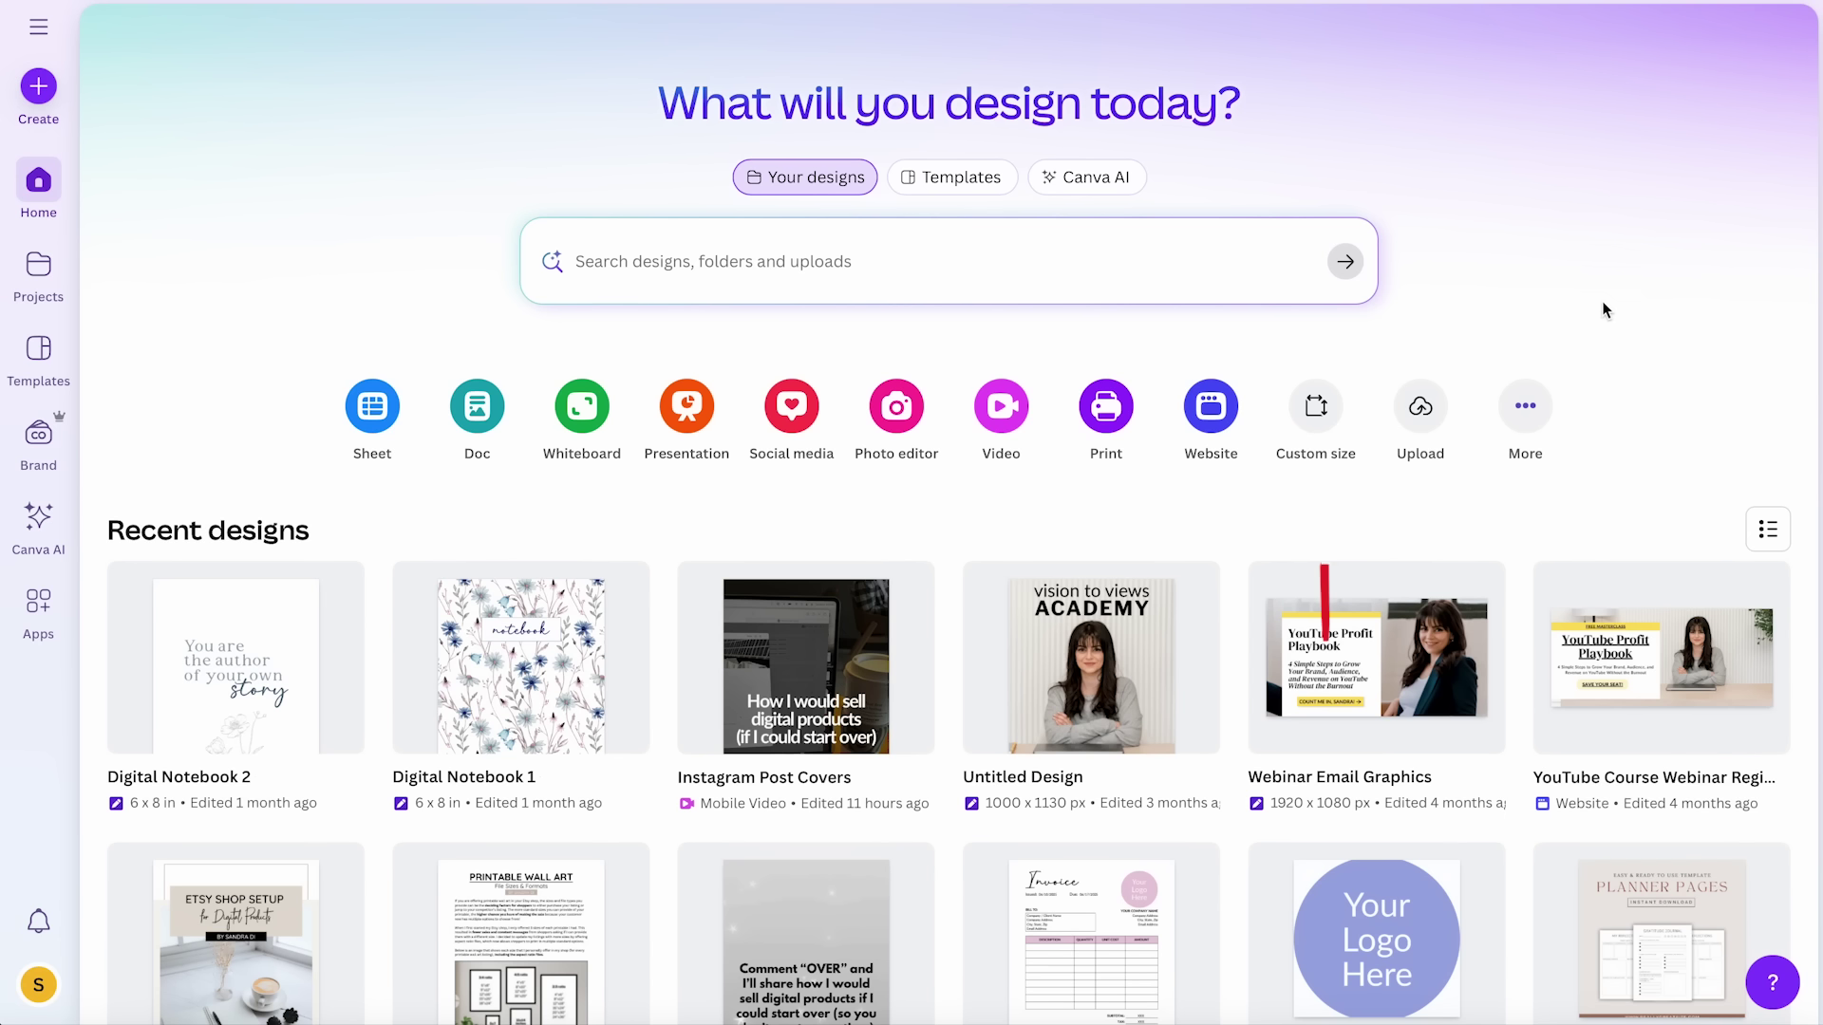
Create a new custom-size design 6 in wide and 8 in high
{"action": "left_click", "coordinate": [1318, 417]}
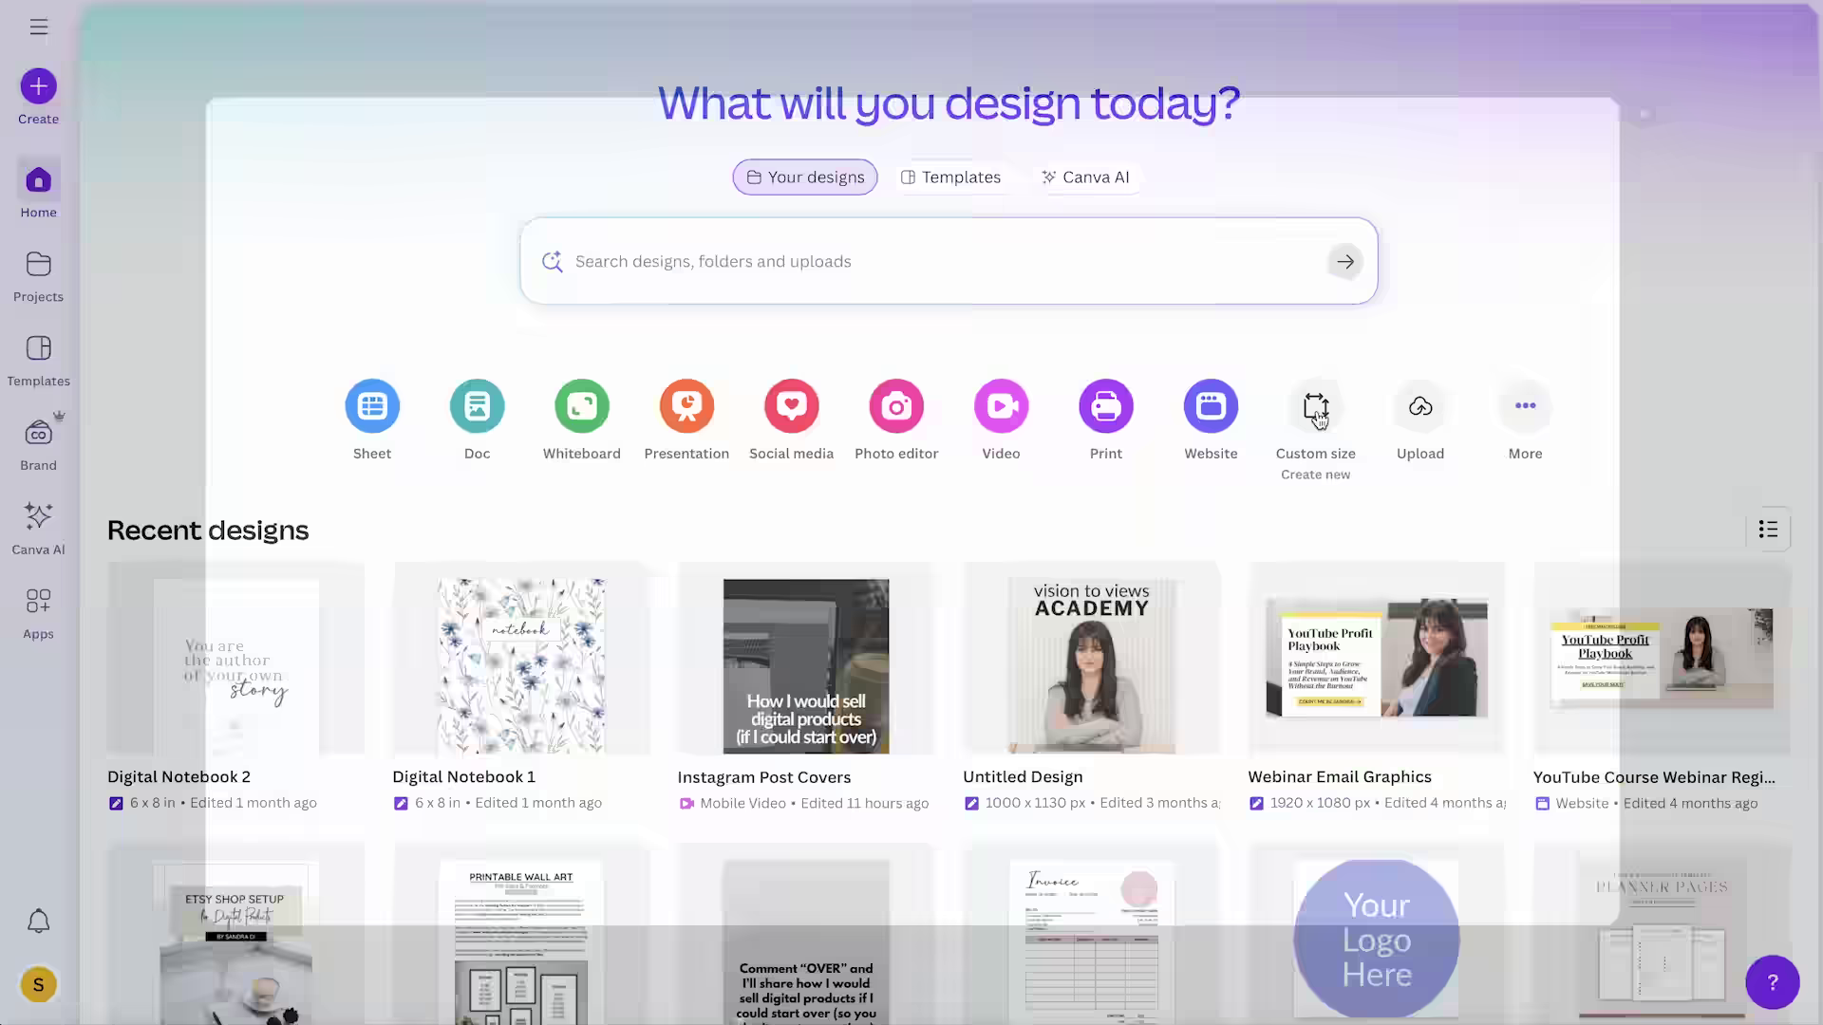
{"action": "left_click", "coordinate": [971, 189]}
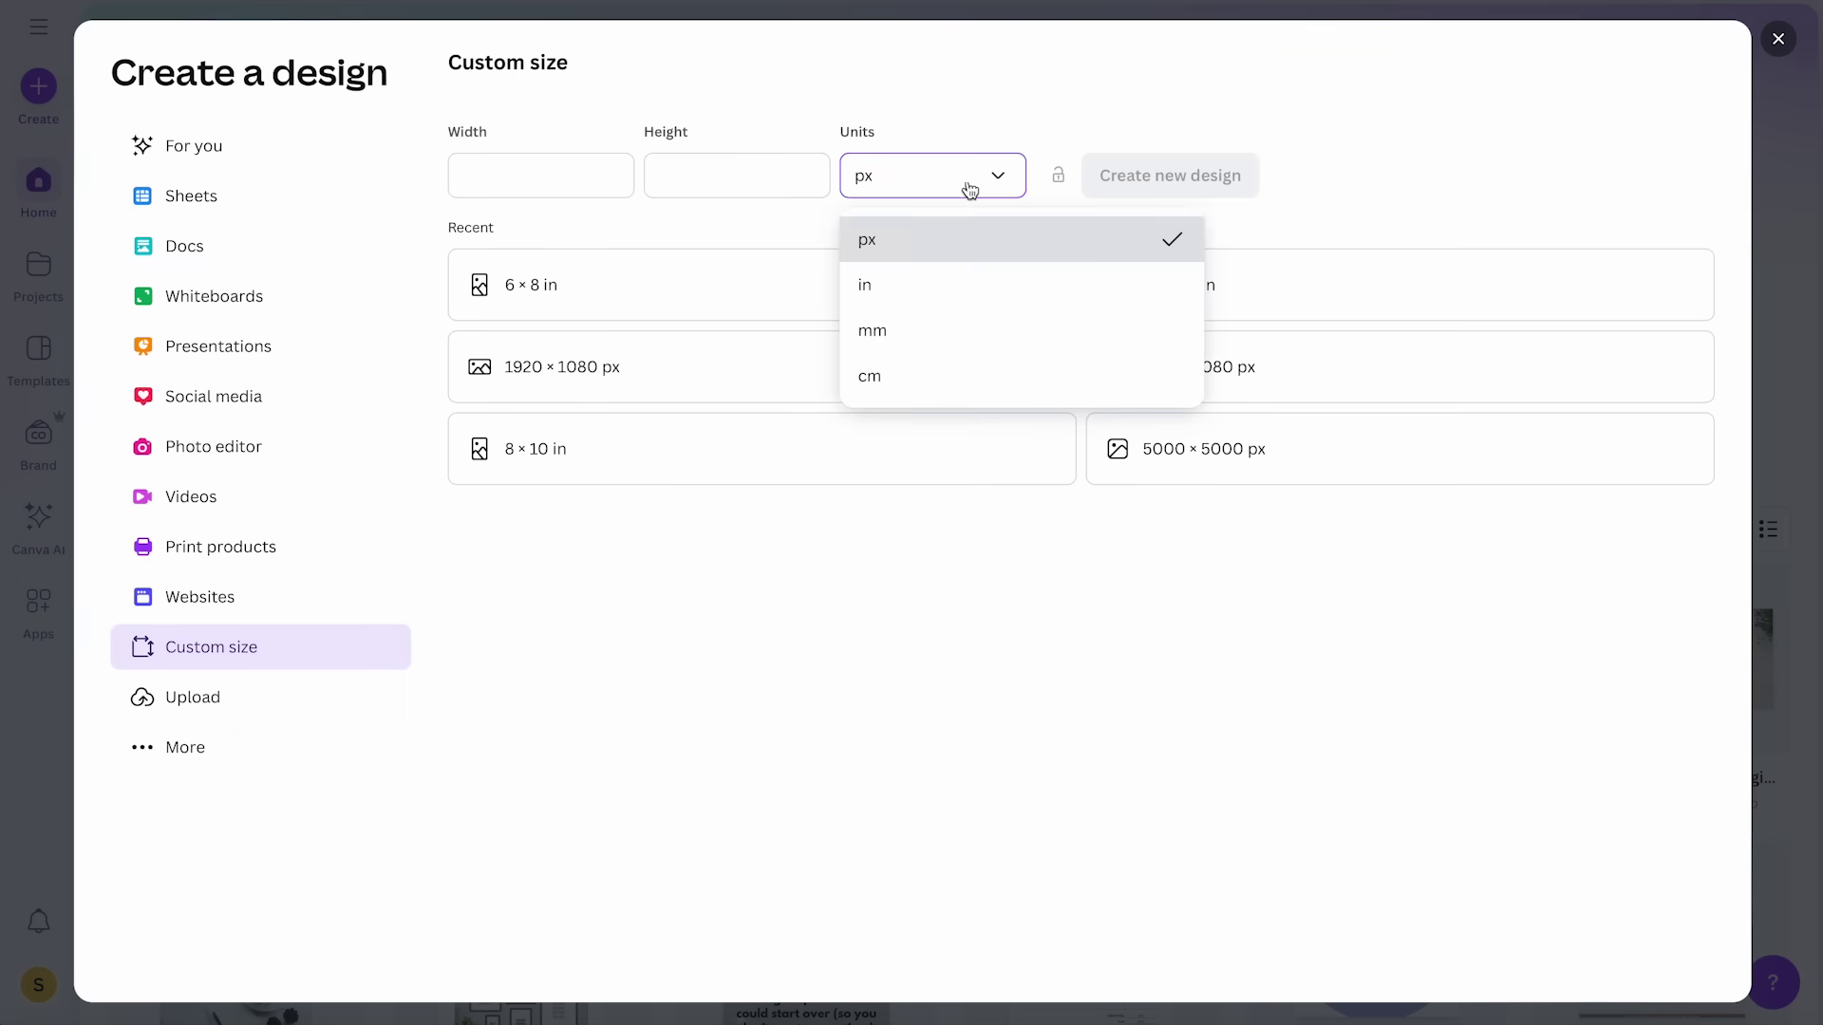
{"action": "left_click", "coordinate": [920, 285]}
{"action": "left_click", "coordinate": [587, 179]}
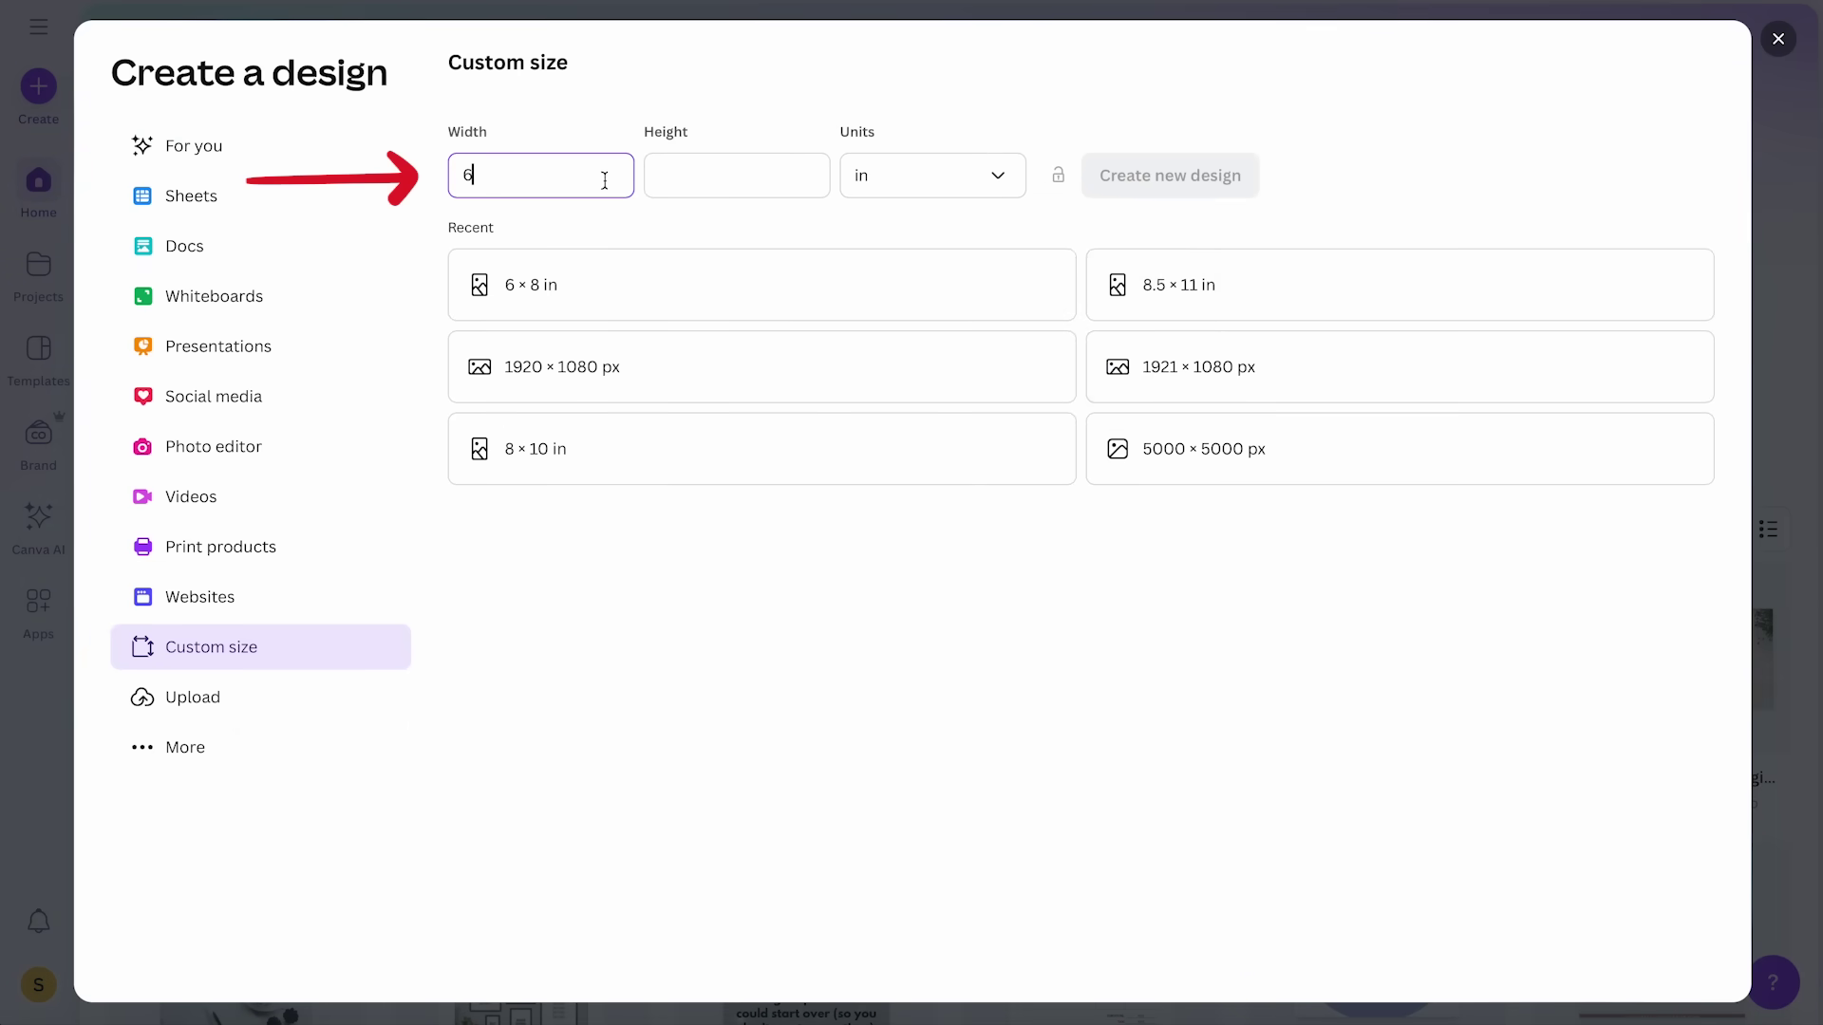
{"action": "left_click", "coordinate": [701, 174]}
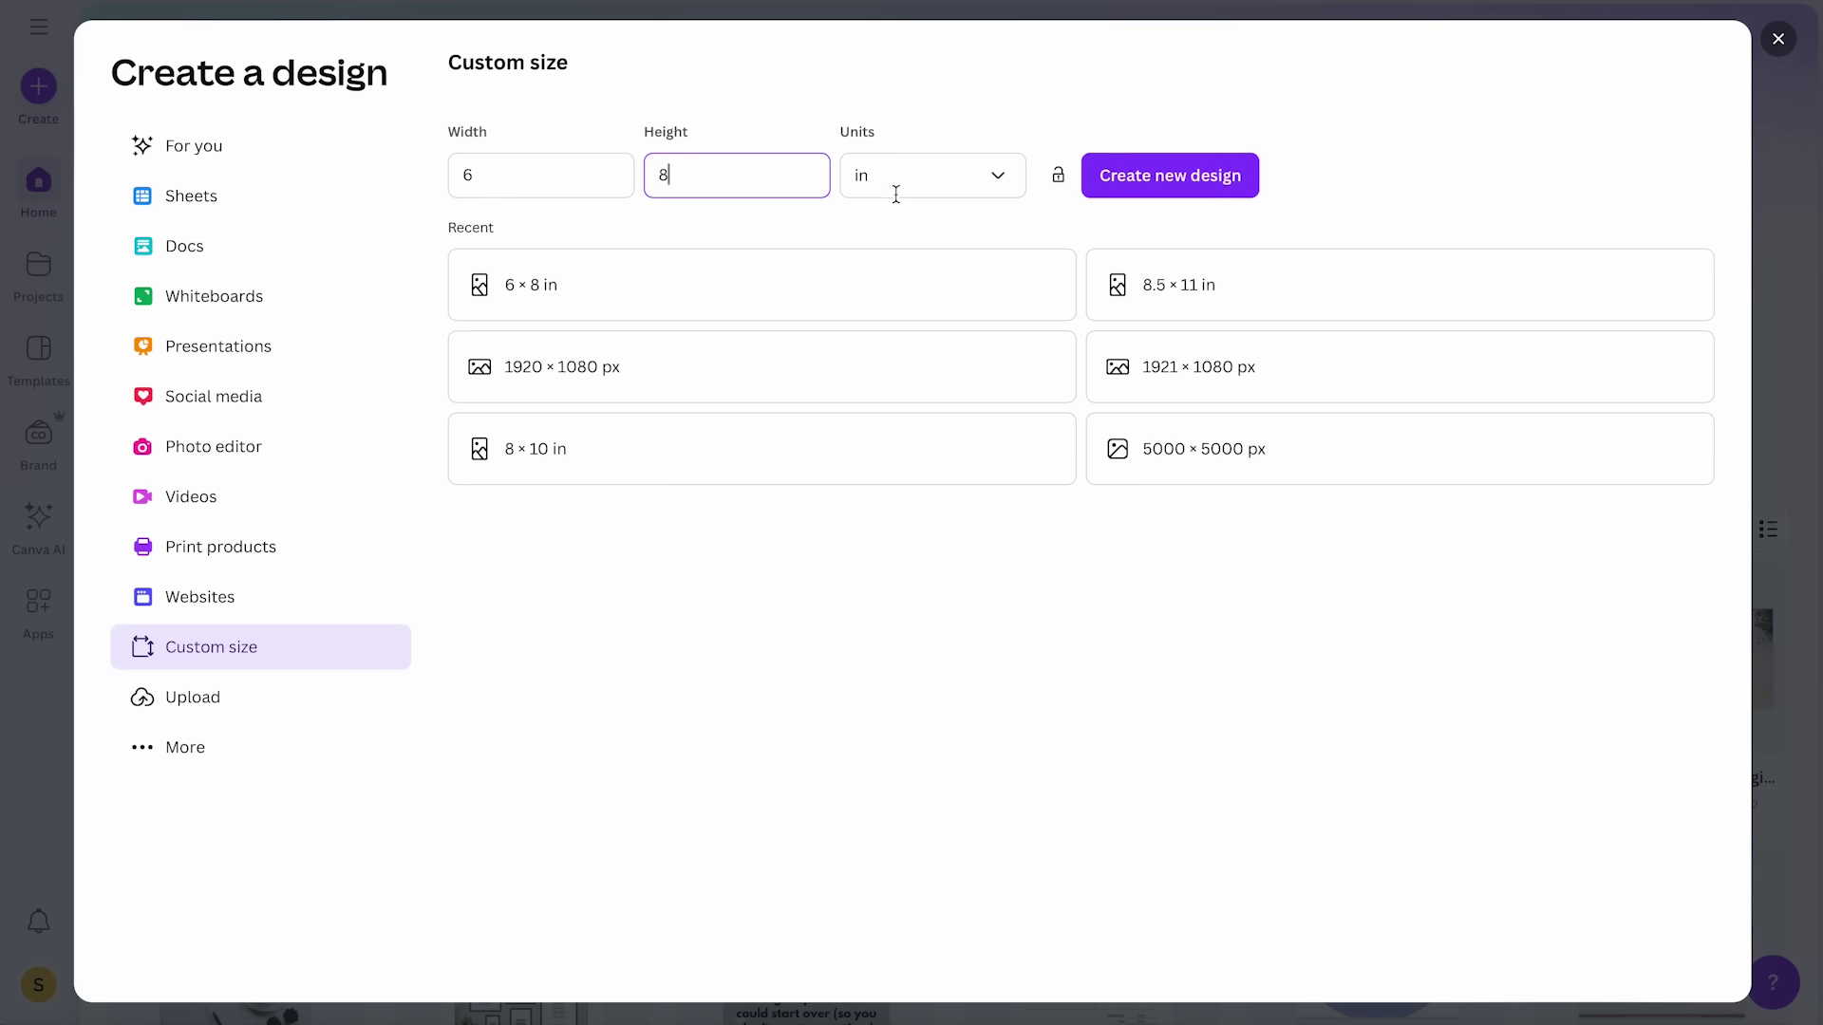
{"action": "left_click", "coordinate": [1170, 175]}
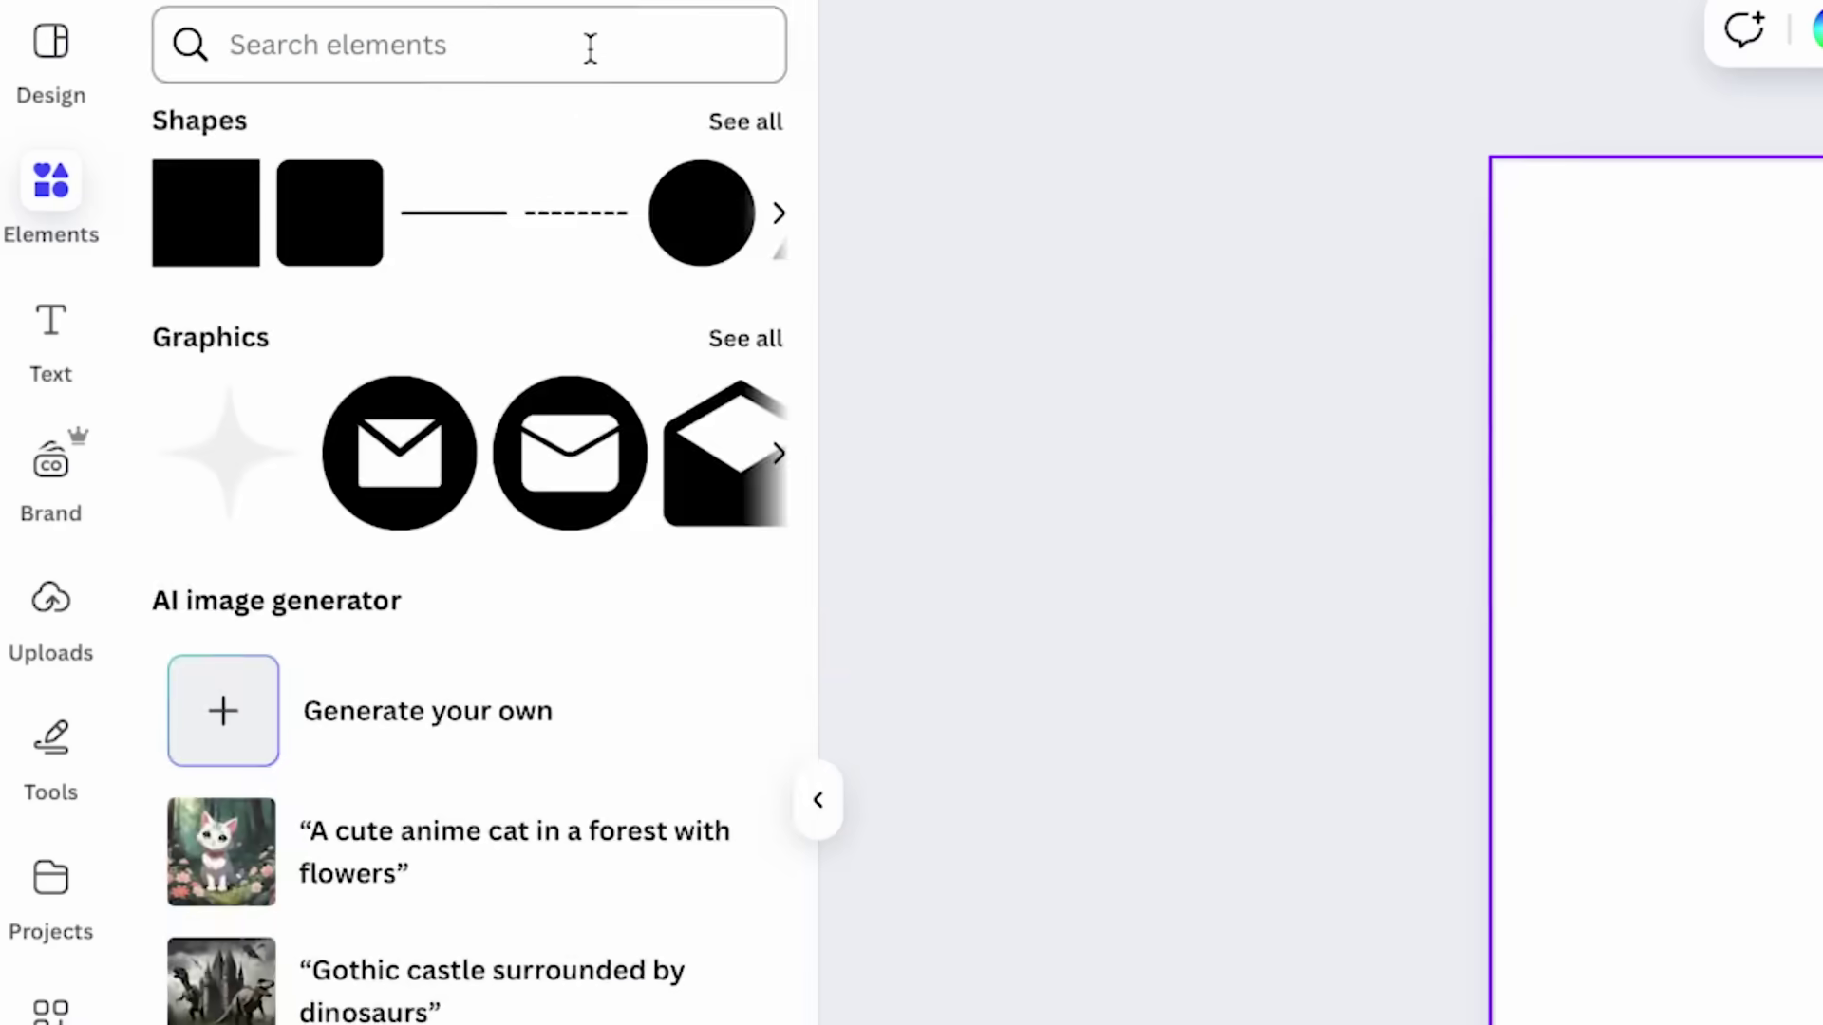
Search the elements for "vintage floral background" and show all matching graphics
{"action": "left_click", "coordinate": [354, 101]}
{"action": "type", "text": "vintage floral background"}
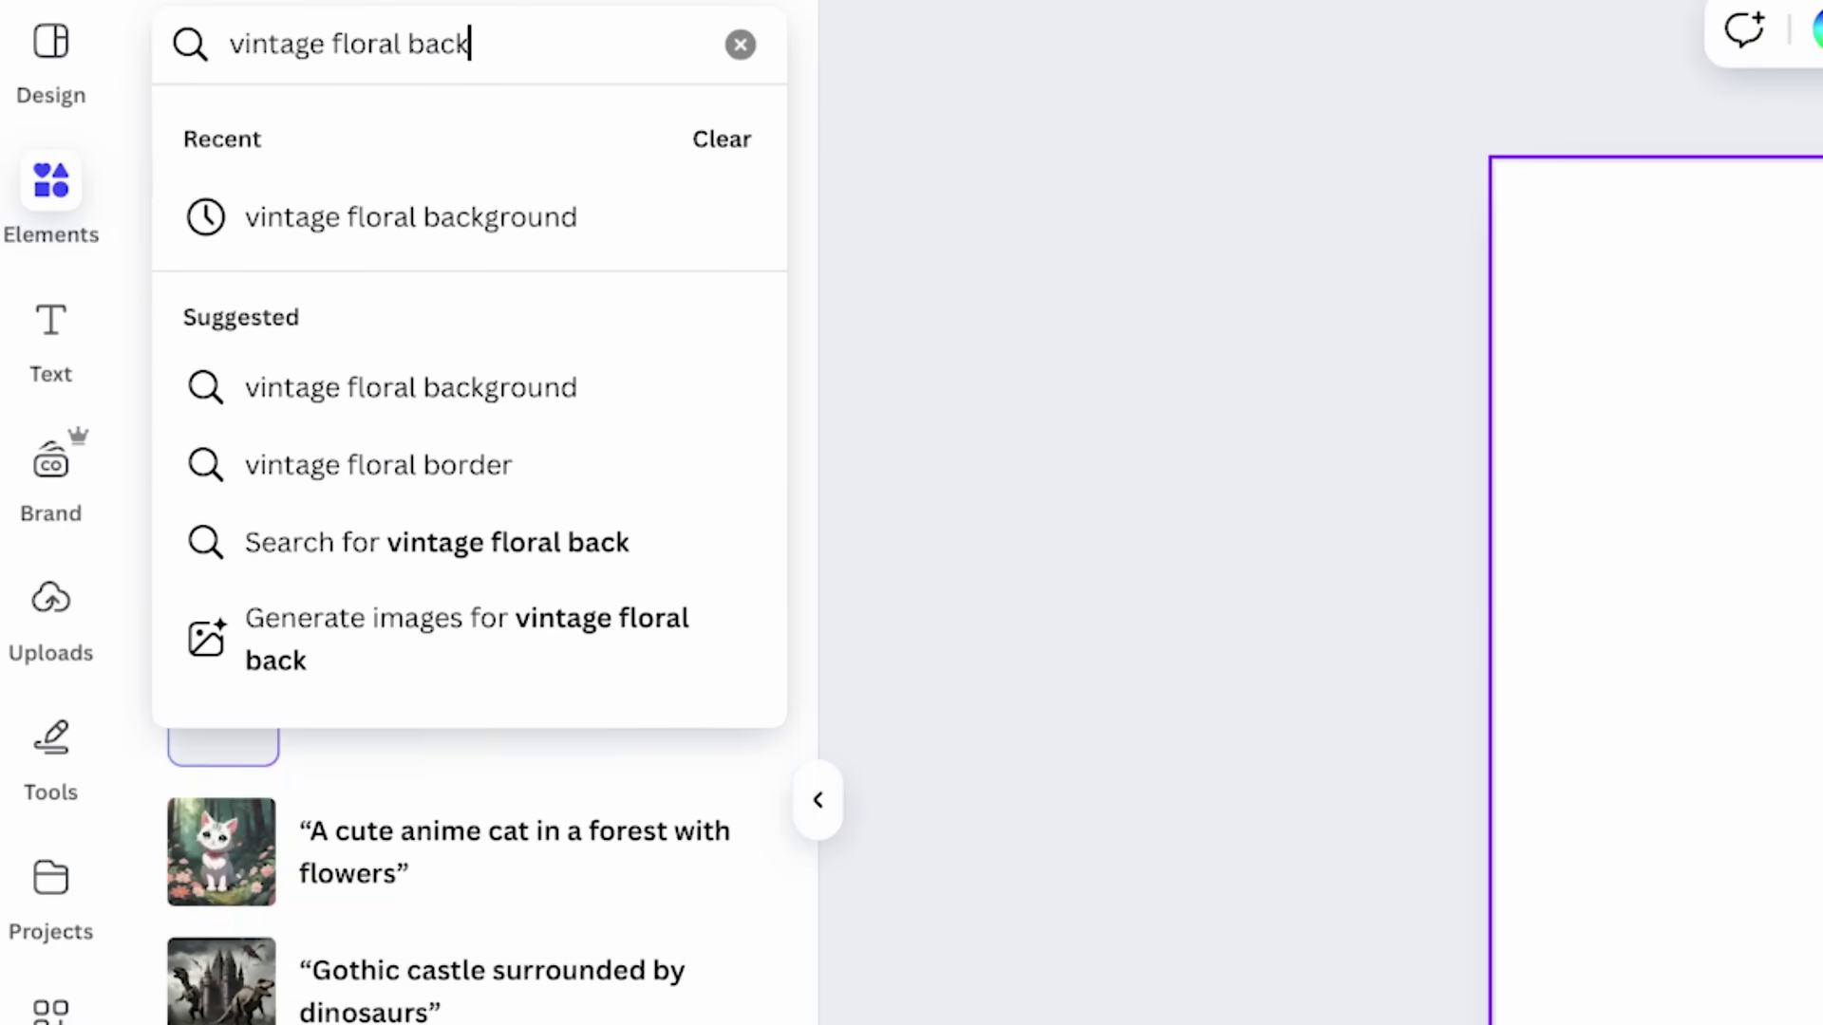
{"action": "key", "text": "Return"}
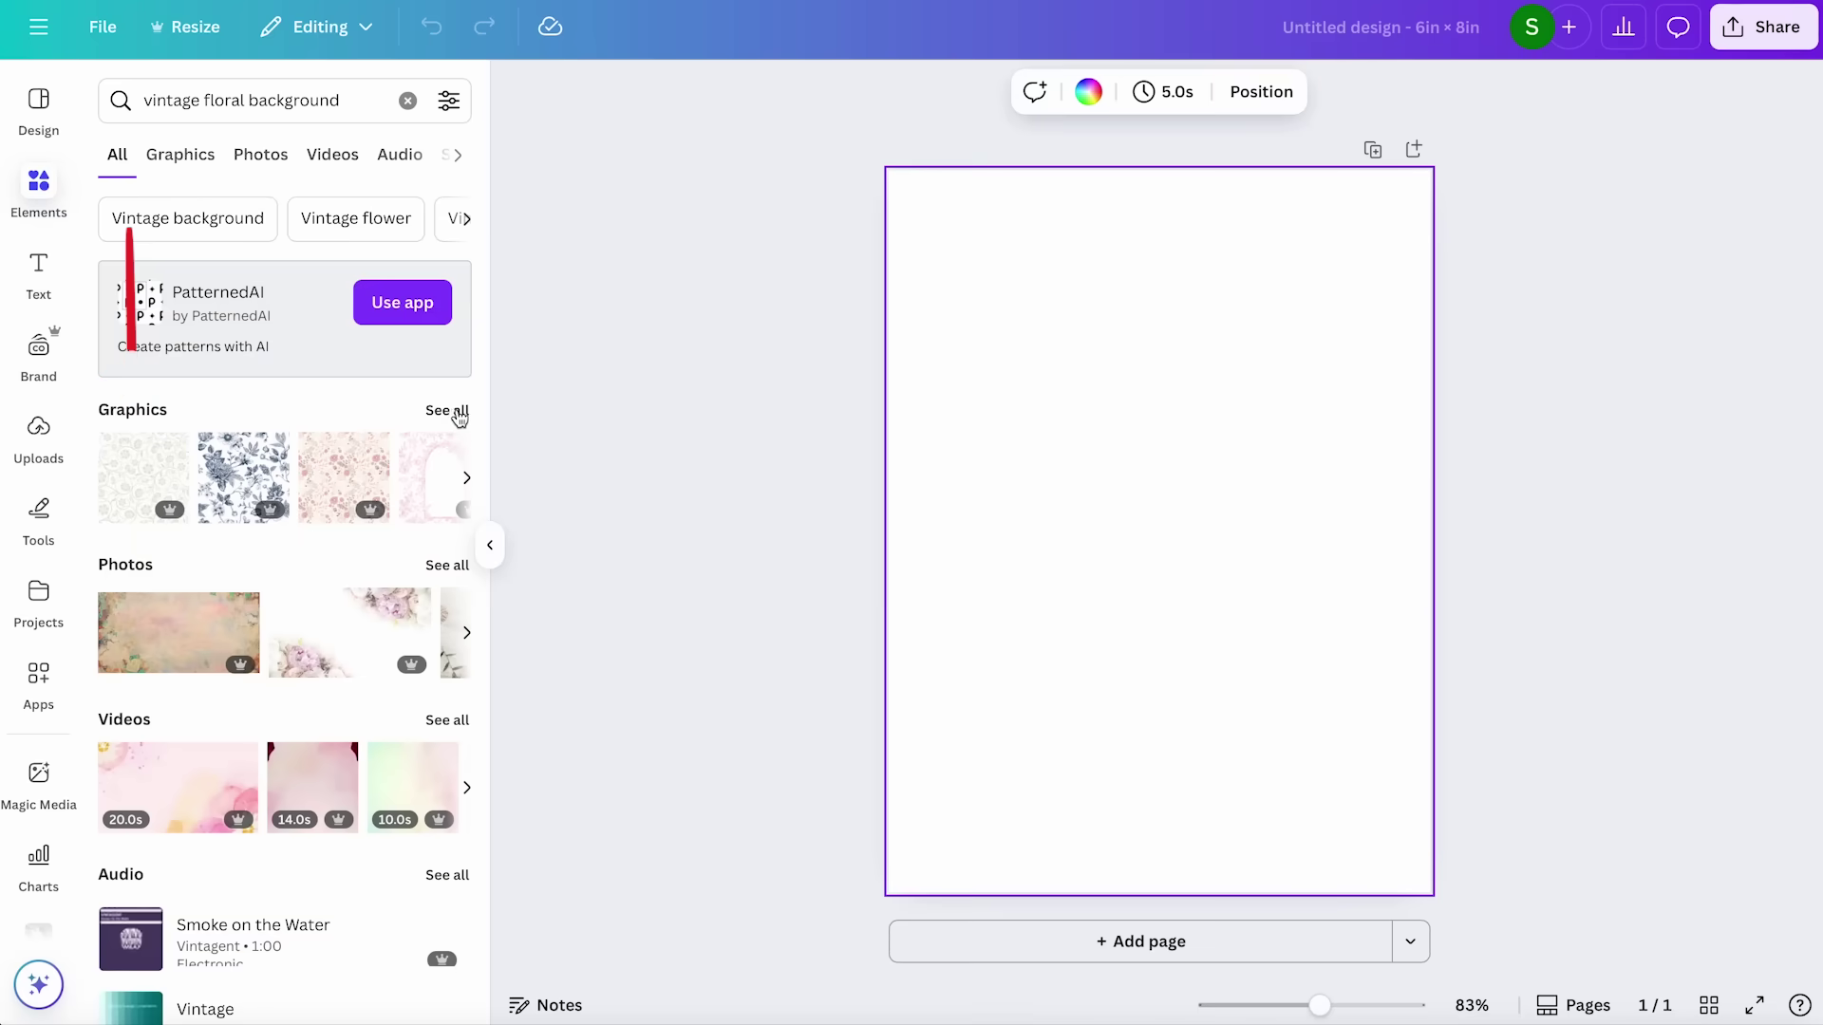
{"action": "left_click", "coordinate": [449, 412]}
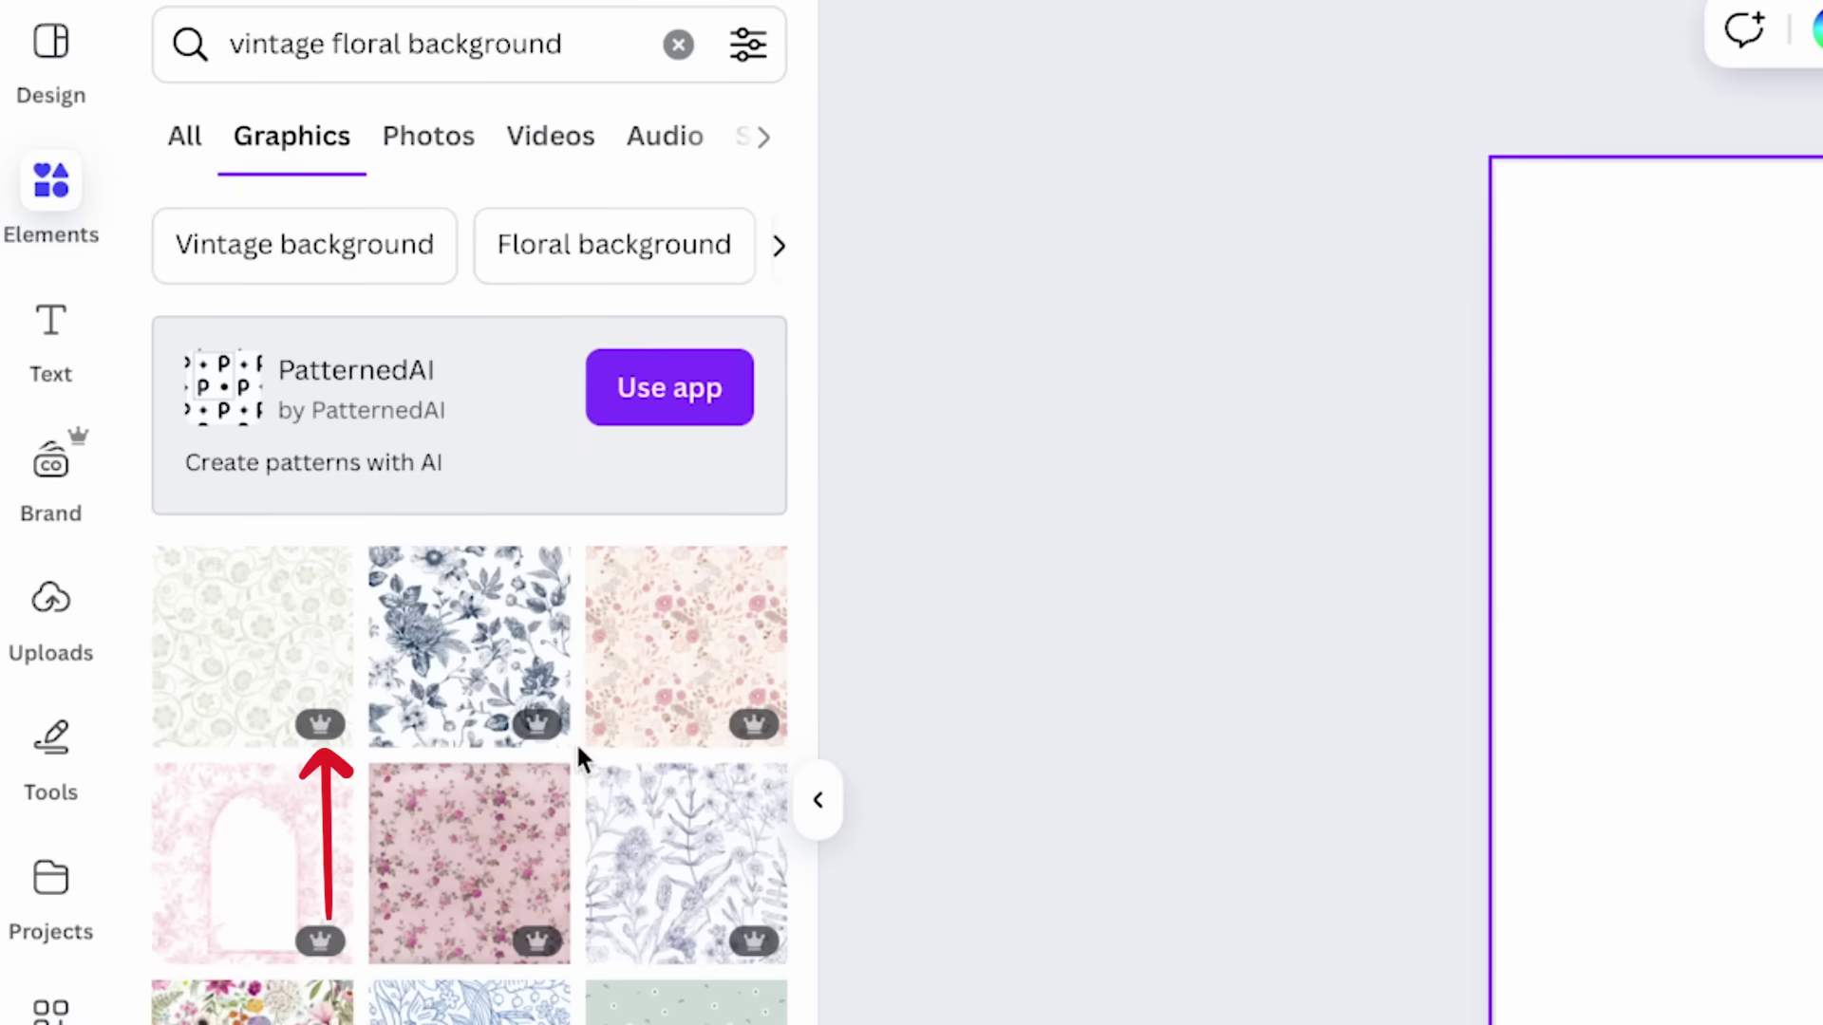
Add the blue daisy and cornflower pattern to the page and align it with the page's upper-left corner
{"action": "scroll", "coordinate": [575, 742], "scroll_direction": "down", "scroll_amount": 2}
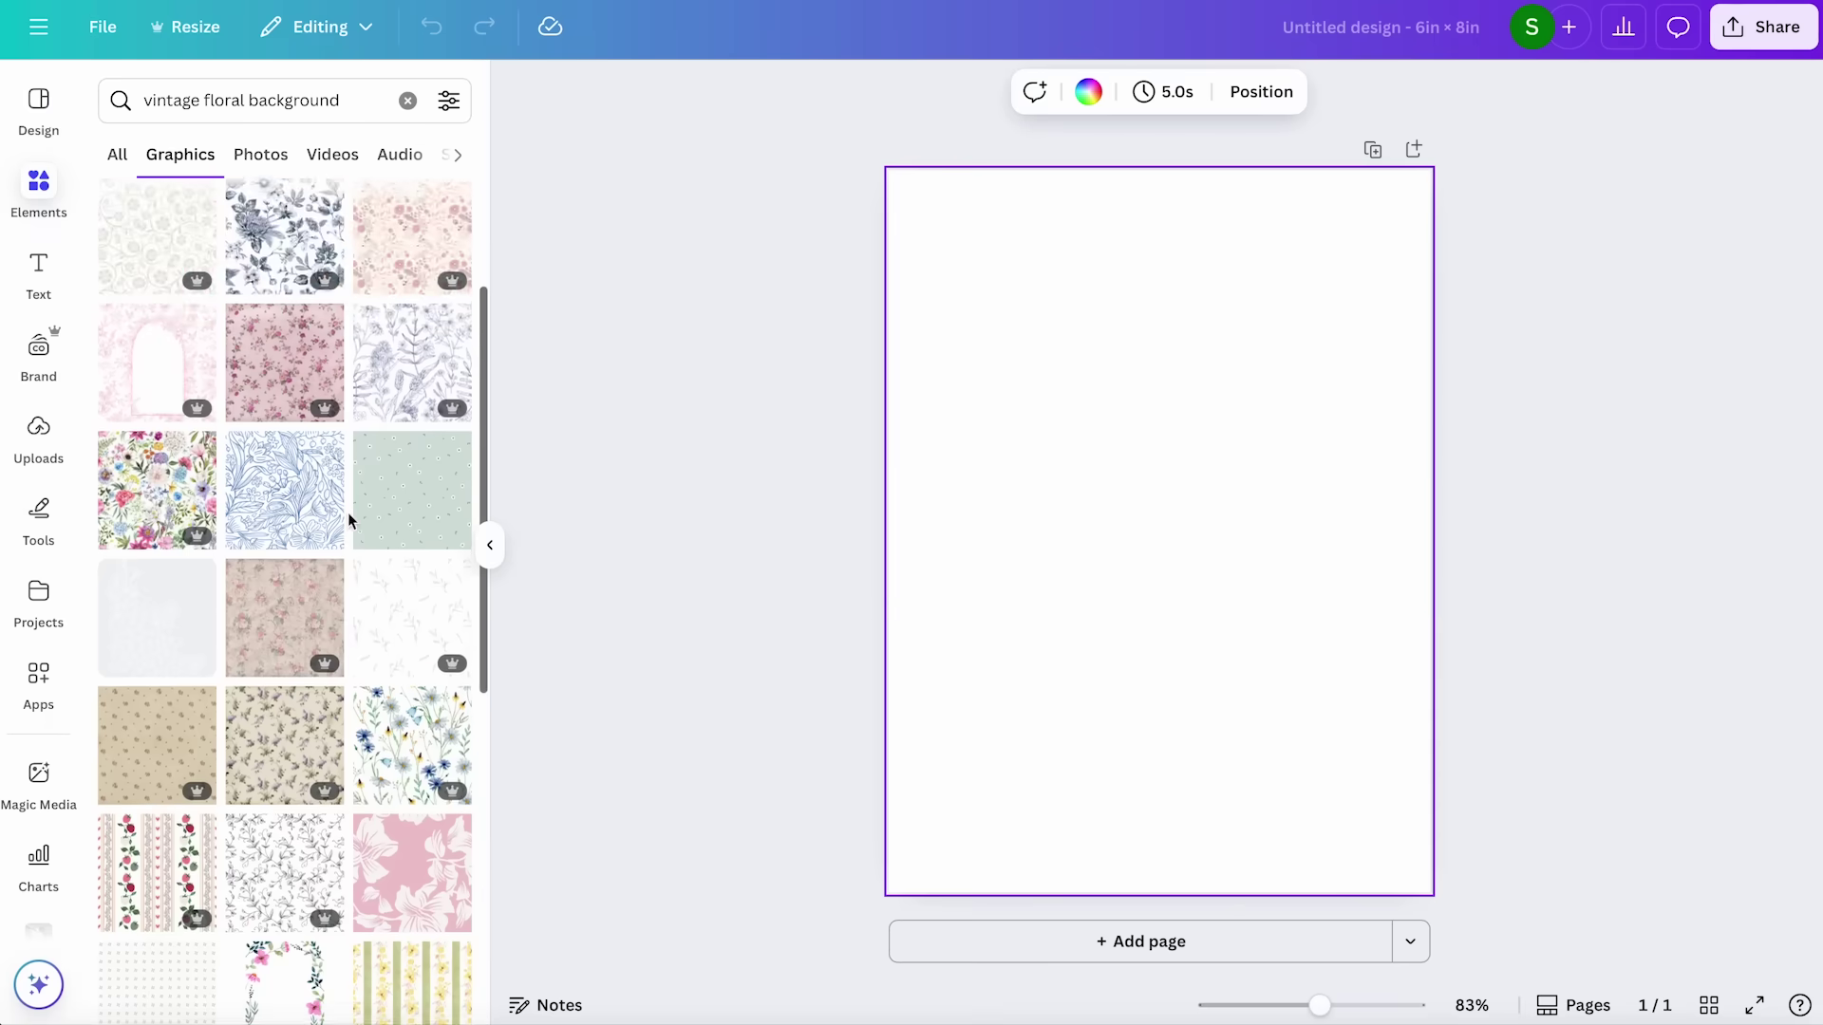
{"action": "scroll", "coordinate": [688, 536], "scroll_direction": "down", "scroll_amount": 3}
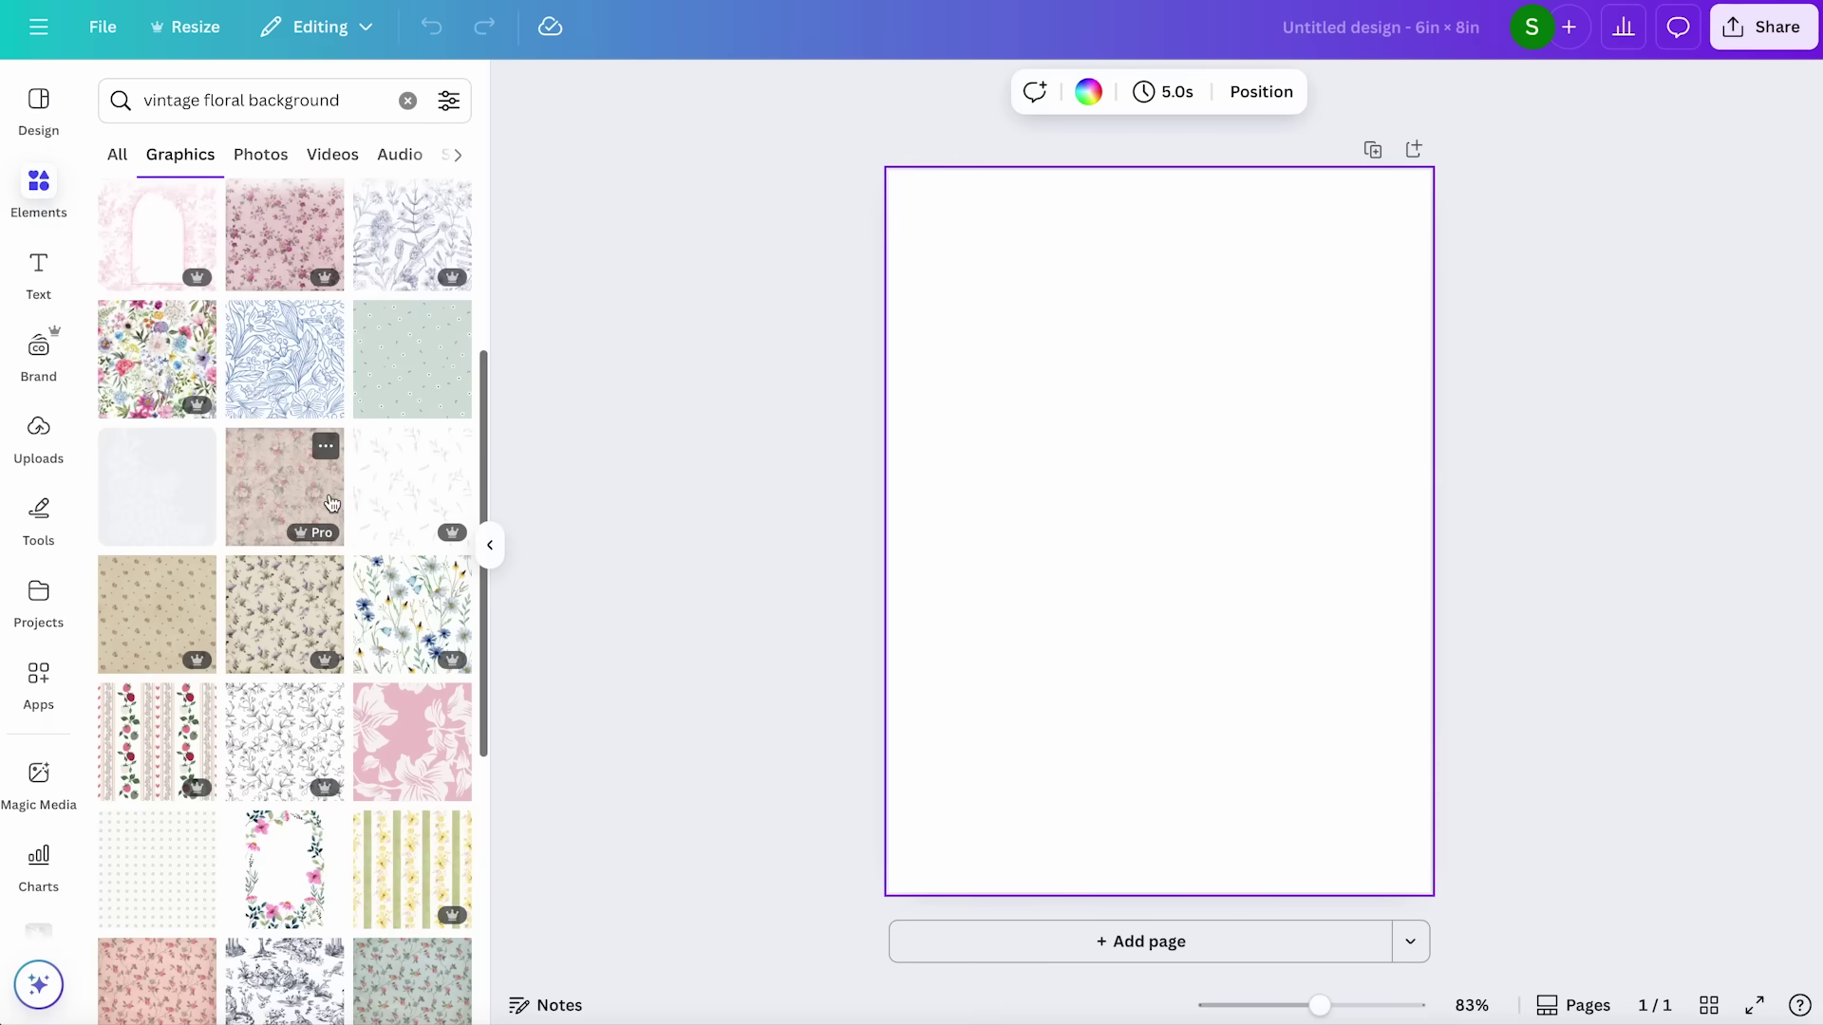
{"action": "left_click", "coordinate": [403, 610]}
{"action": "left_click_drag", "start_coordinate": [1169, 517], "coordinate": [1117, 371]}
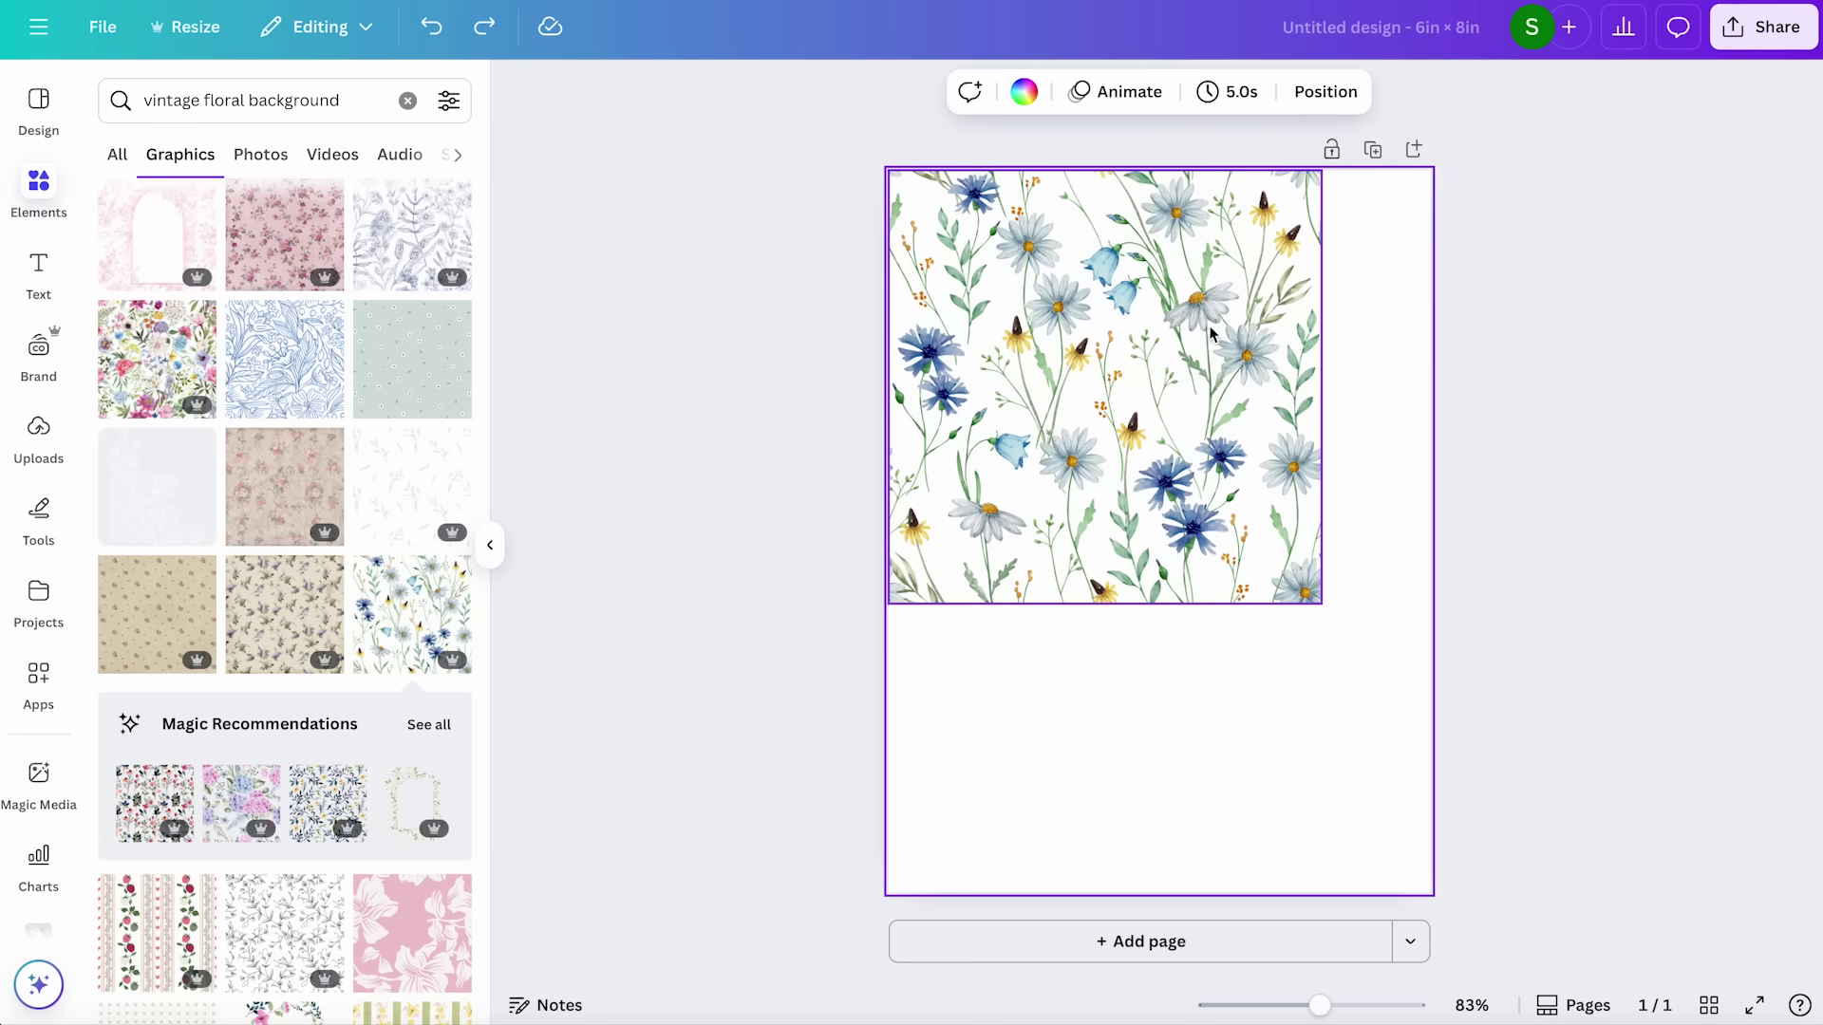
Try recolouring the floral pattern, replacing its blue with light pink and its green with purple
{"action": "left_click", "coordinate": [1139, 337]}
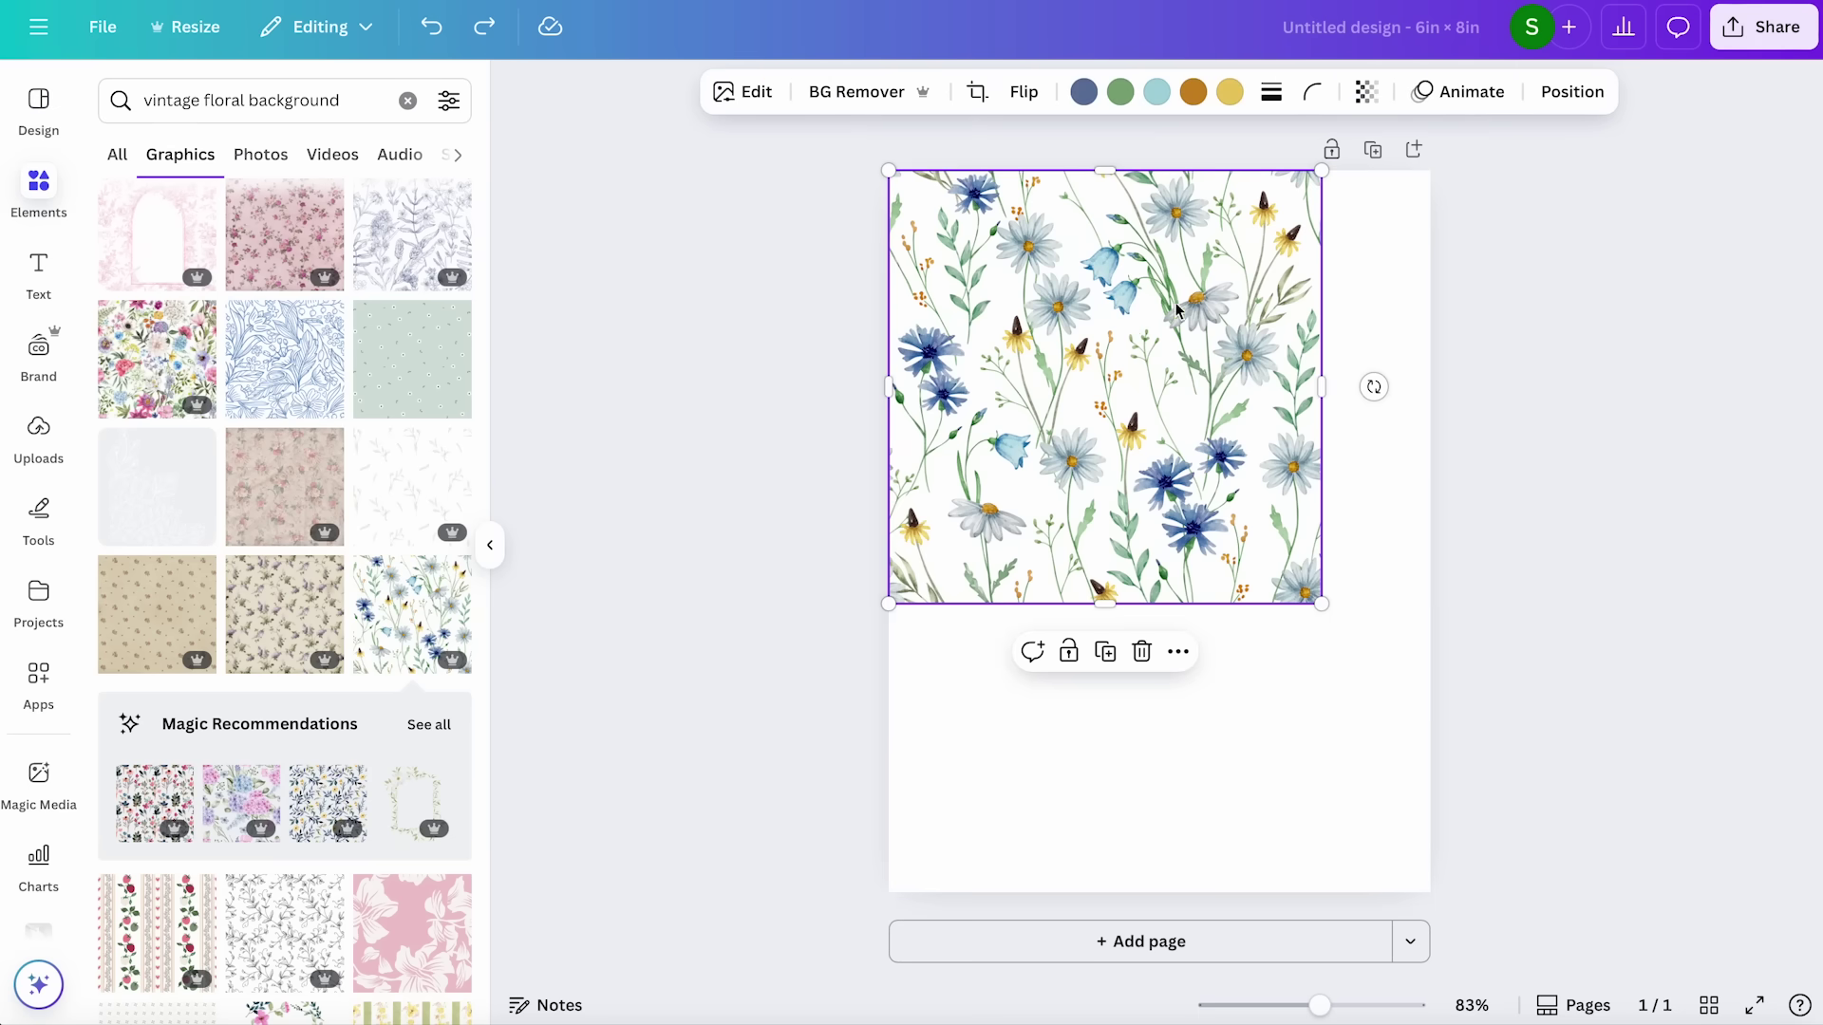
{"action": "left_click", "coordinate": [1090, 95]}
{"action": "left_click", "coordinate": [253, 425]}
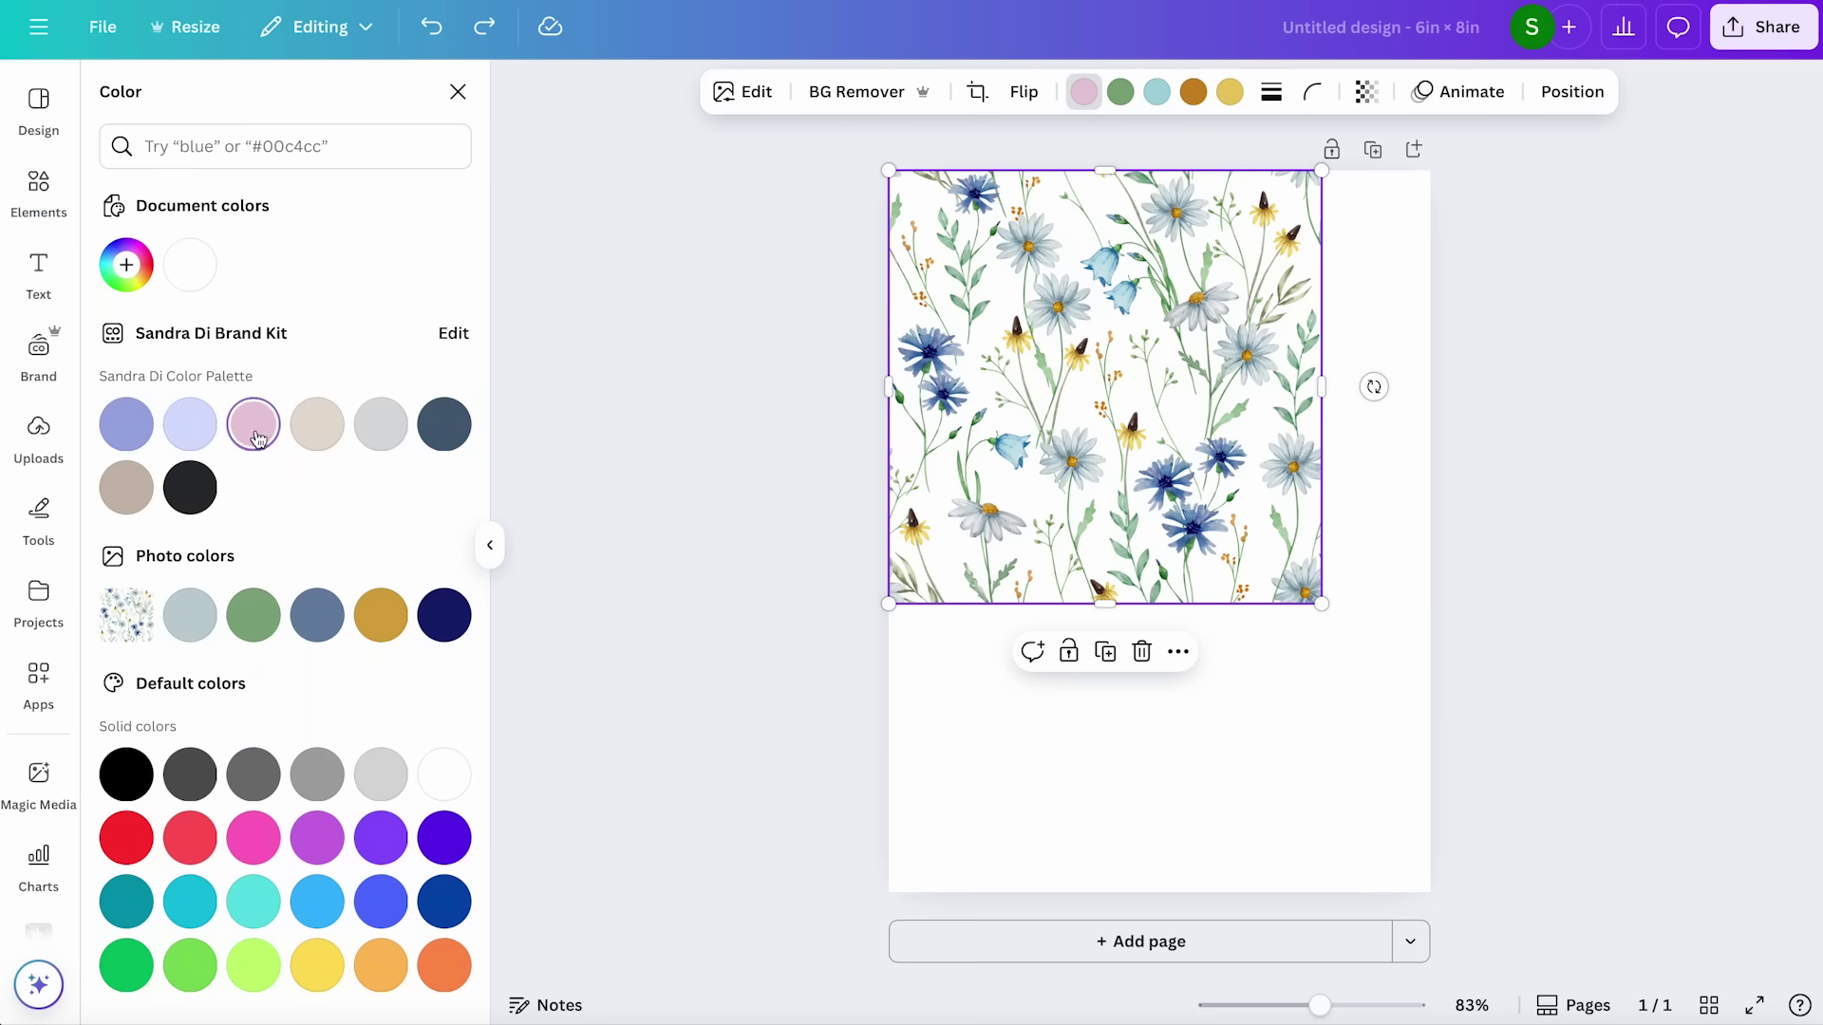
{"action": "left_click", "coordinate": [1120, 92]}
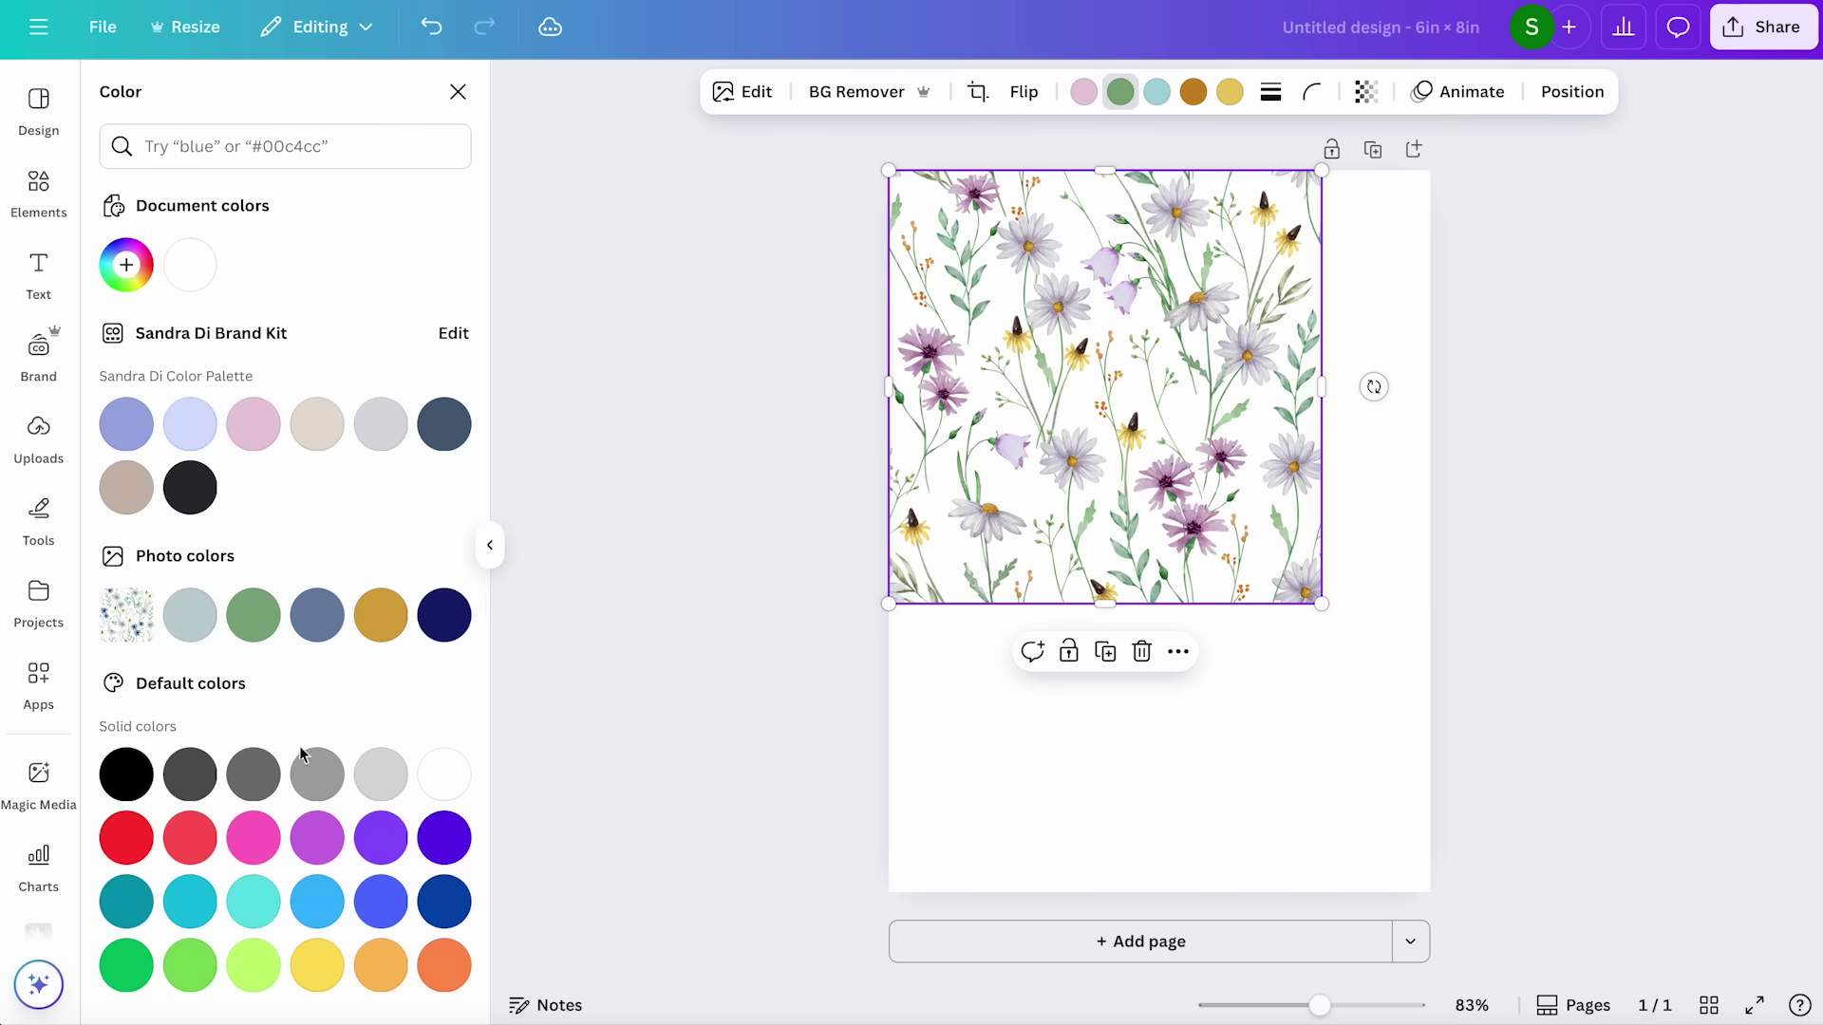
{"action": "left_click", "coordinate": [318, 837]}
{"action": "left_click", "coordinate": [1157, 92]}
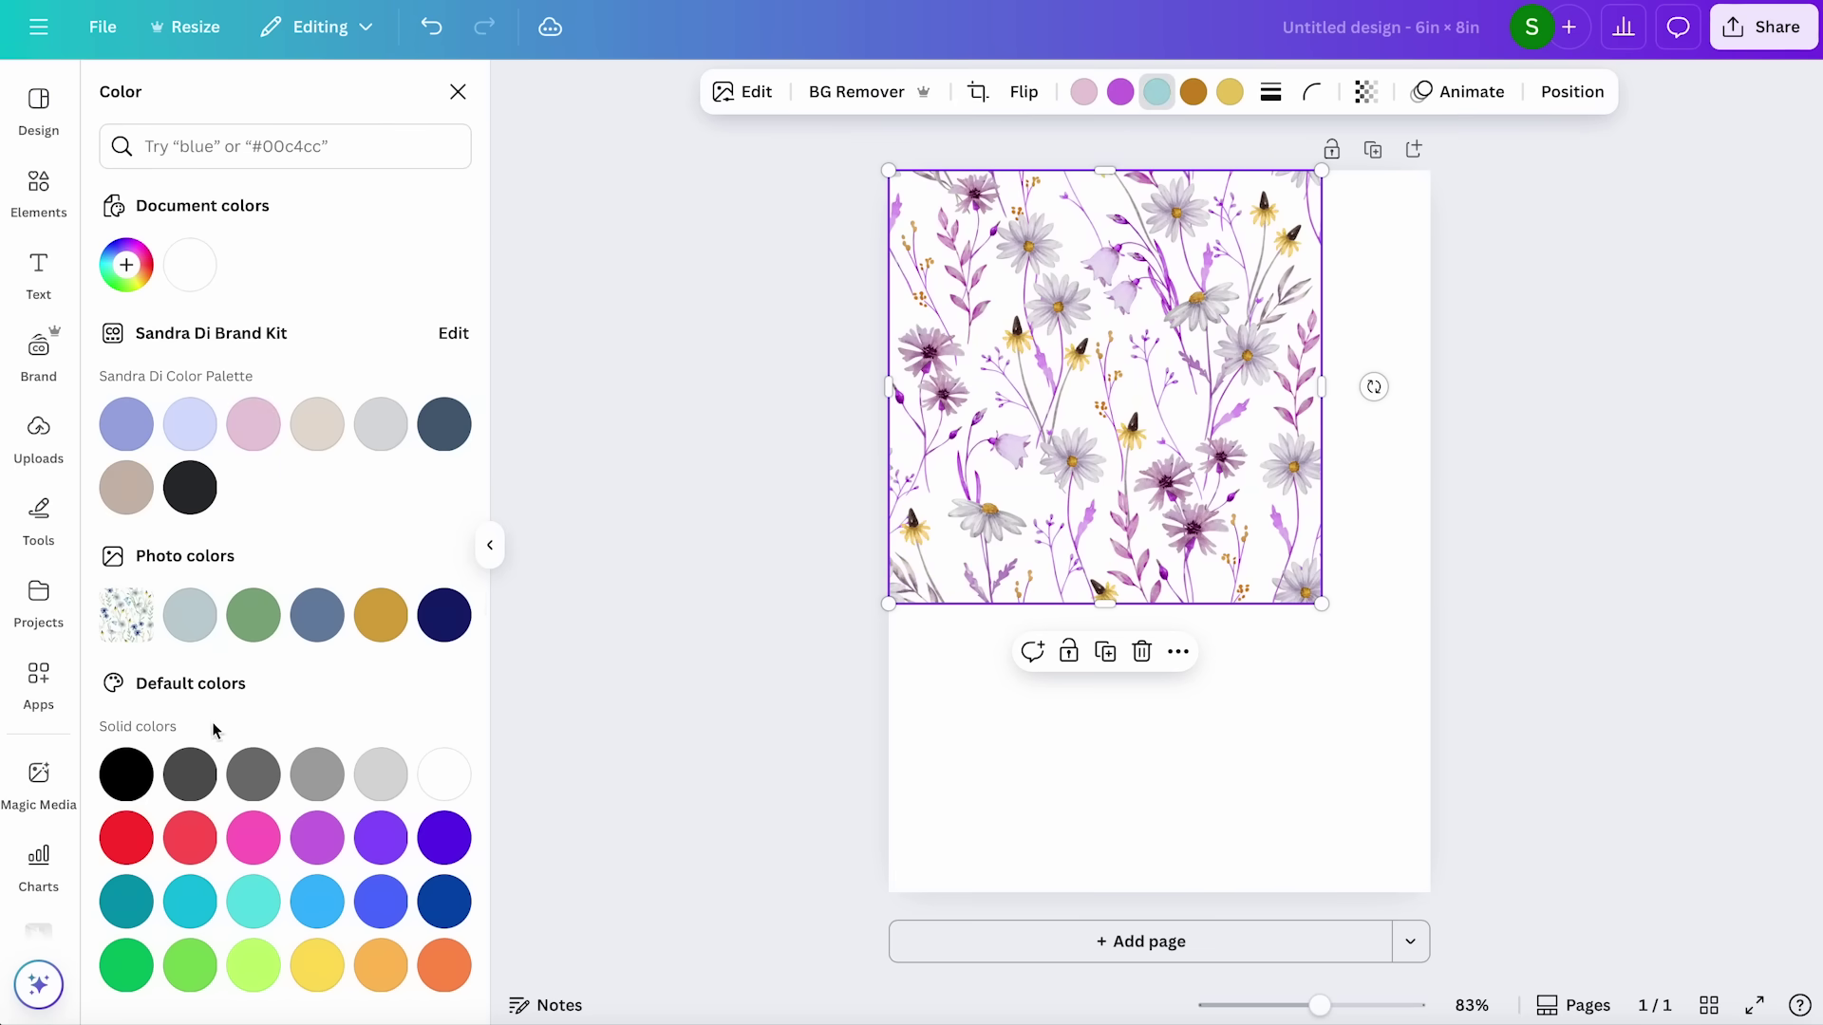
{"action": "left_click", "coordinate": [253, 615]}
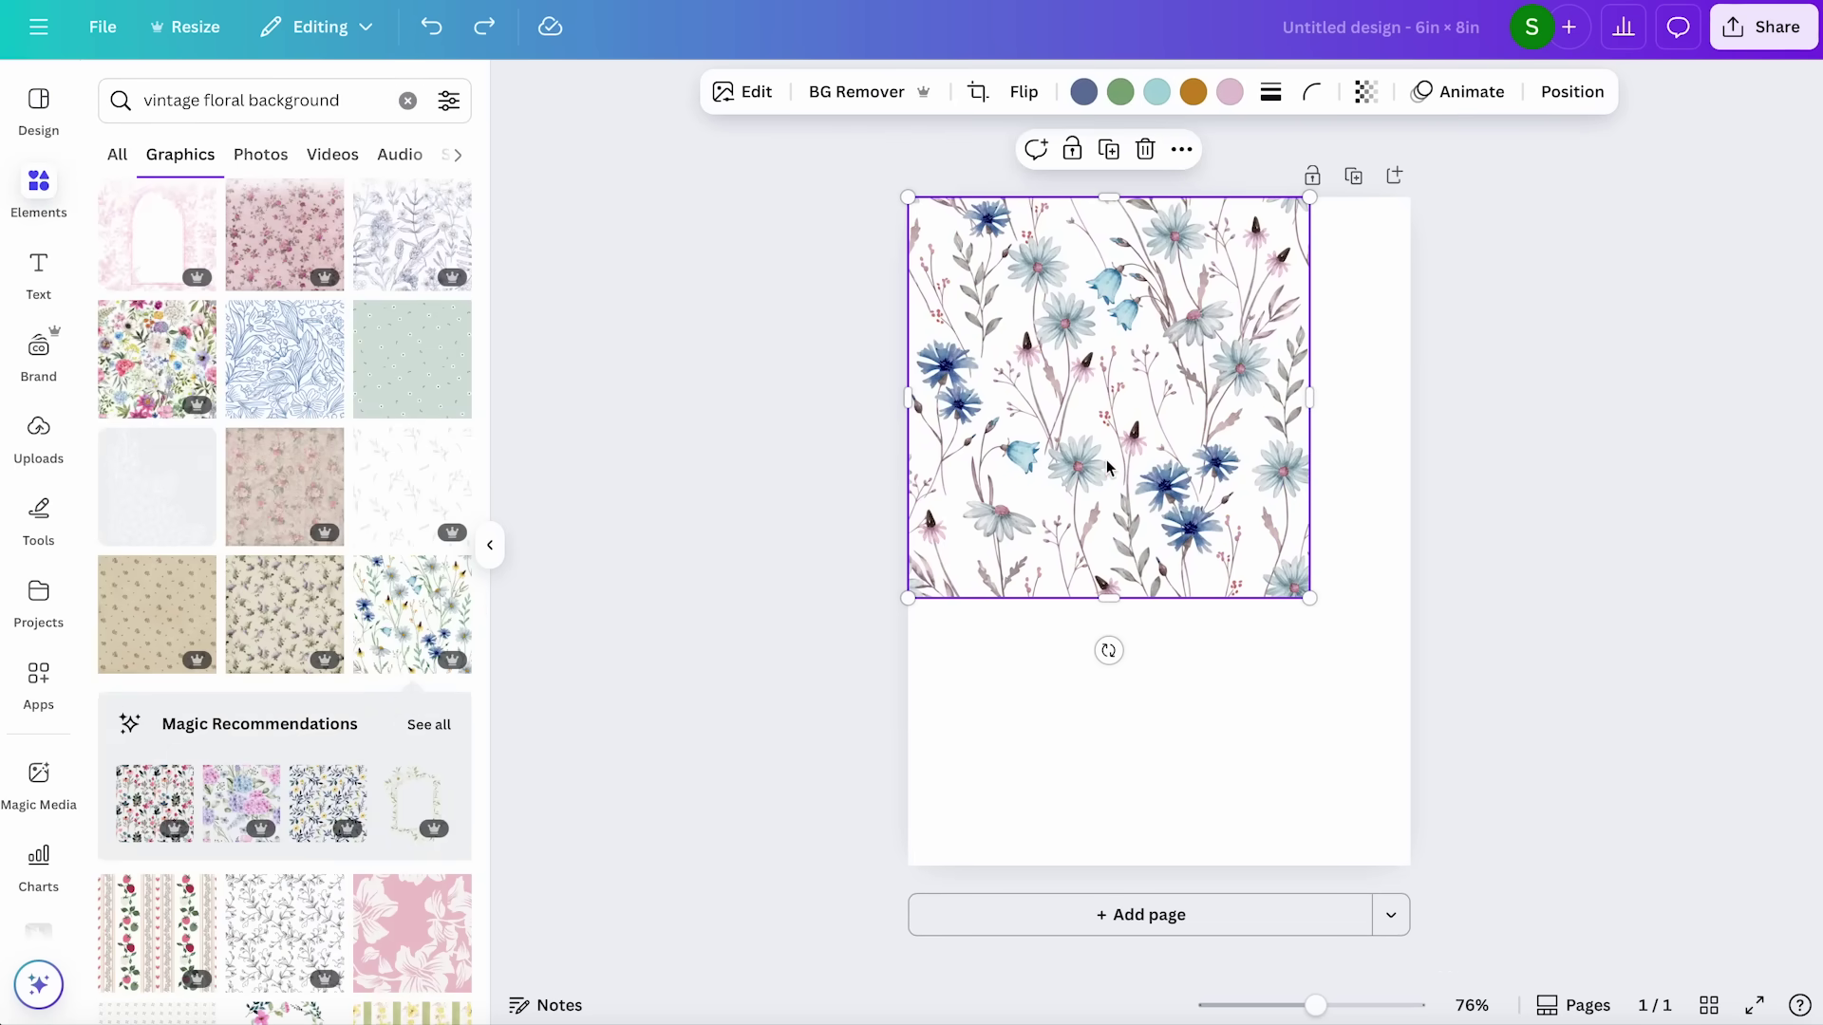
Try the floral pattern as the page background and as one enlarged graphic, undoing each change
{"action": "right_click", "coordinate": [1102, 361]}
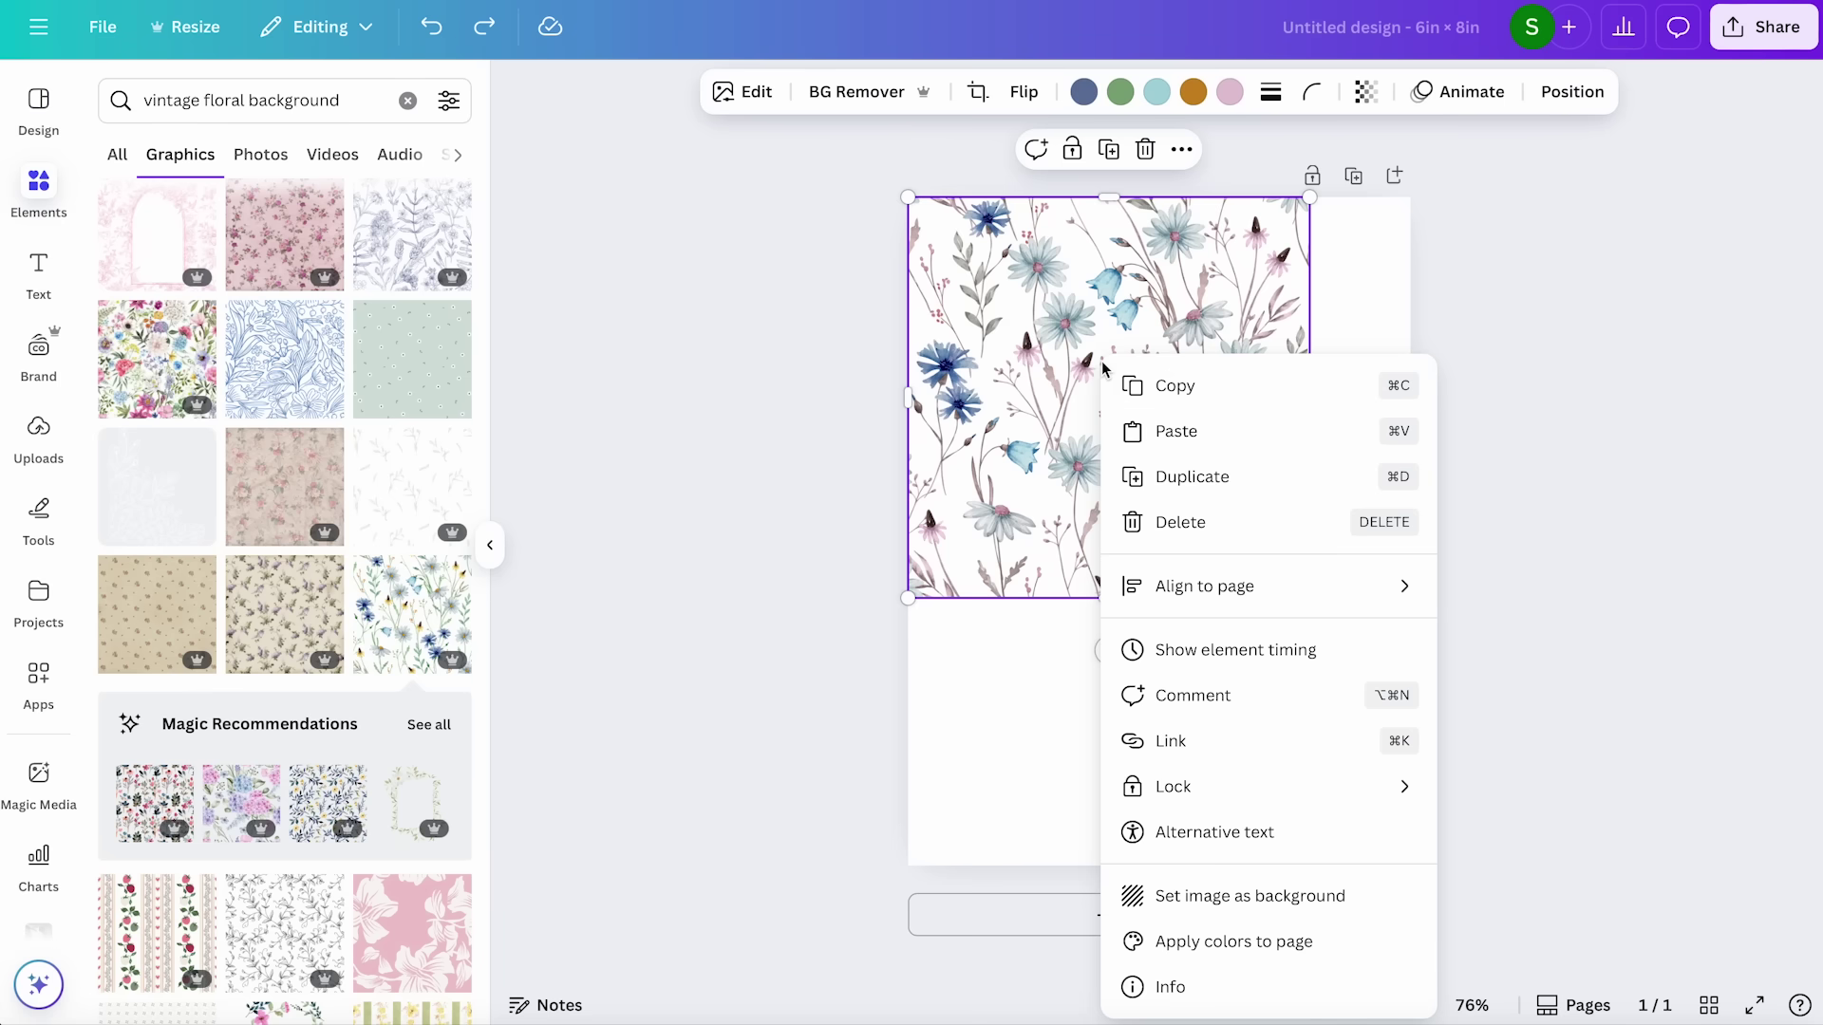
{"action": "left_click", "coordinate": [1235, 913]}
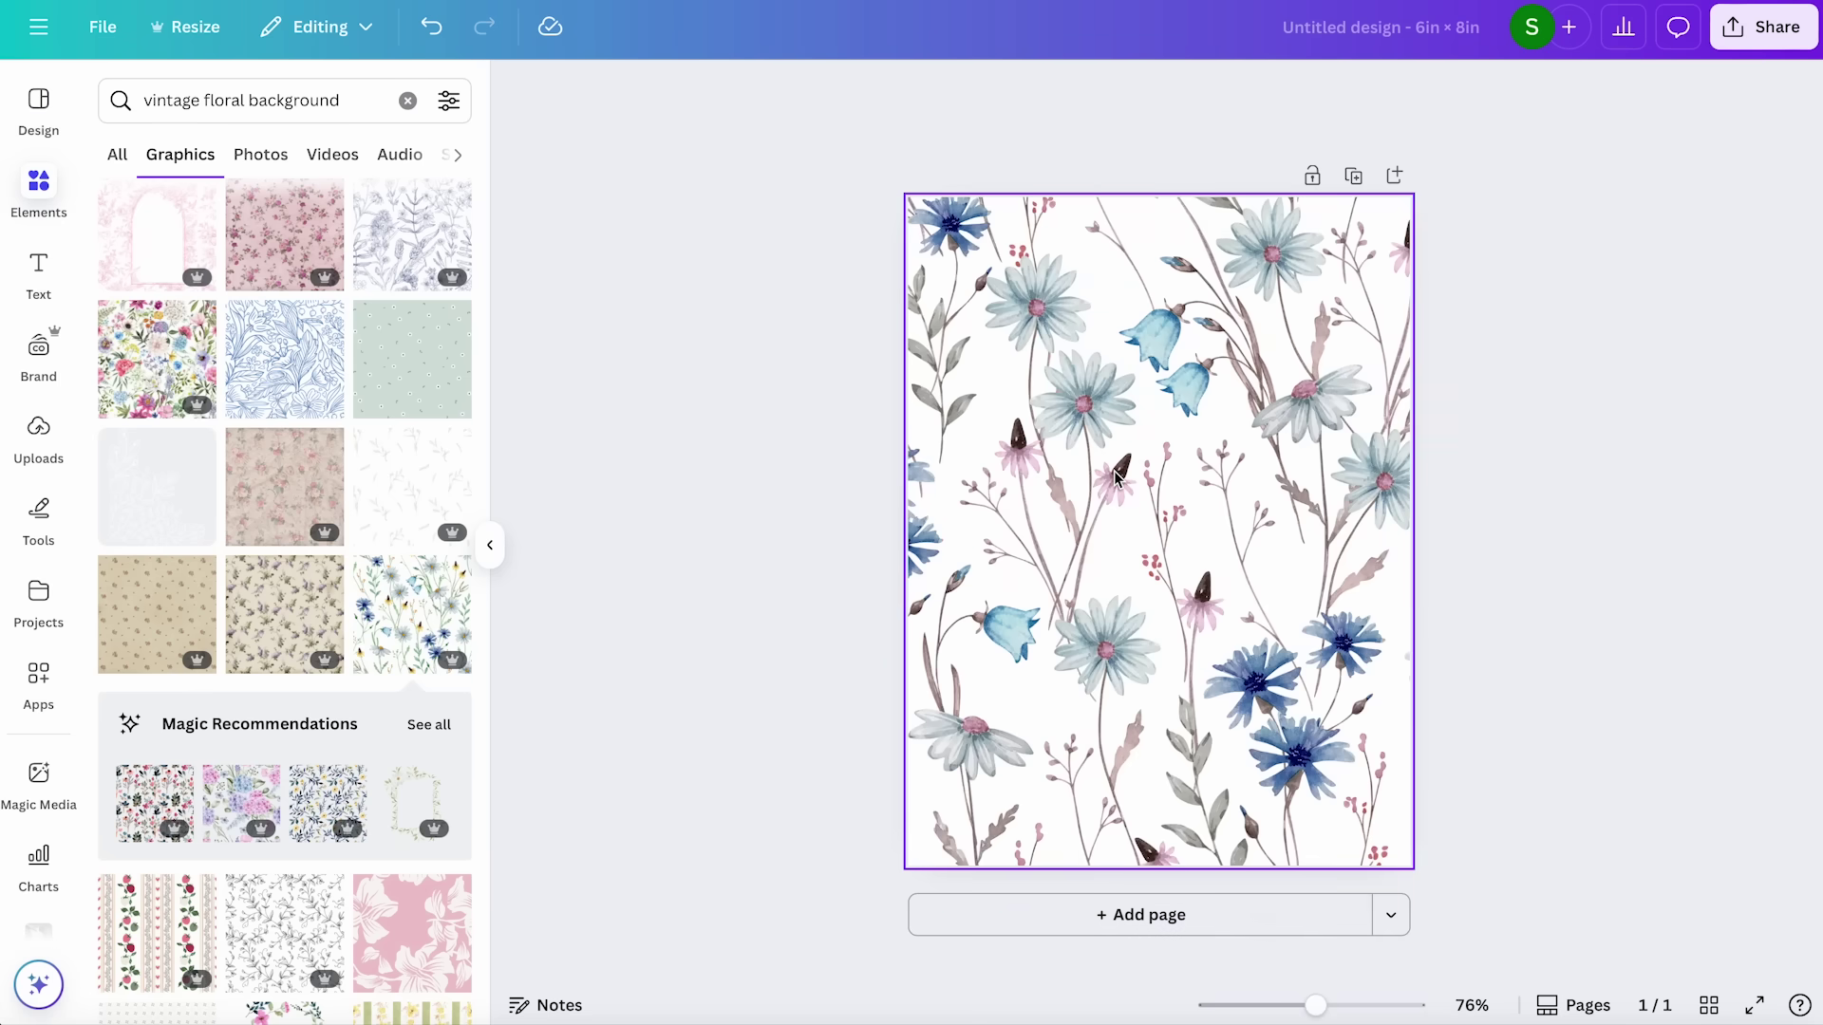
{"action": "key", "text": "ctrl+z"}
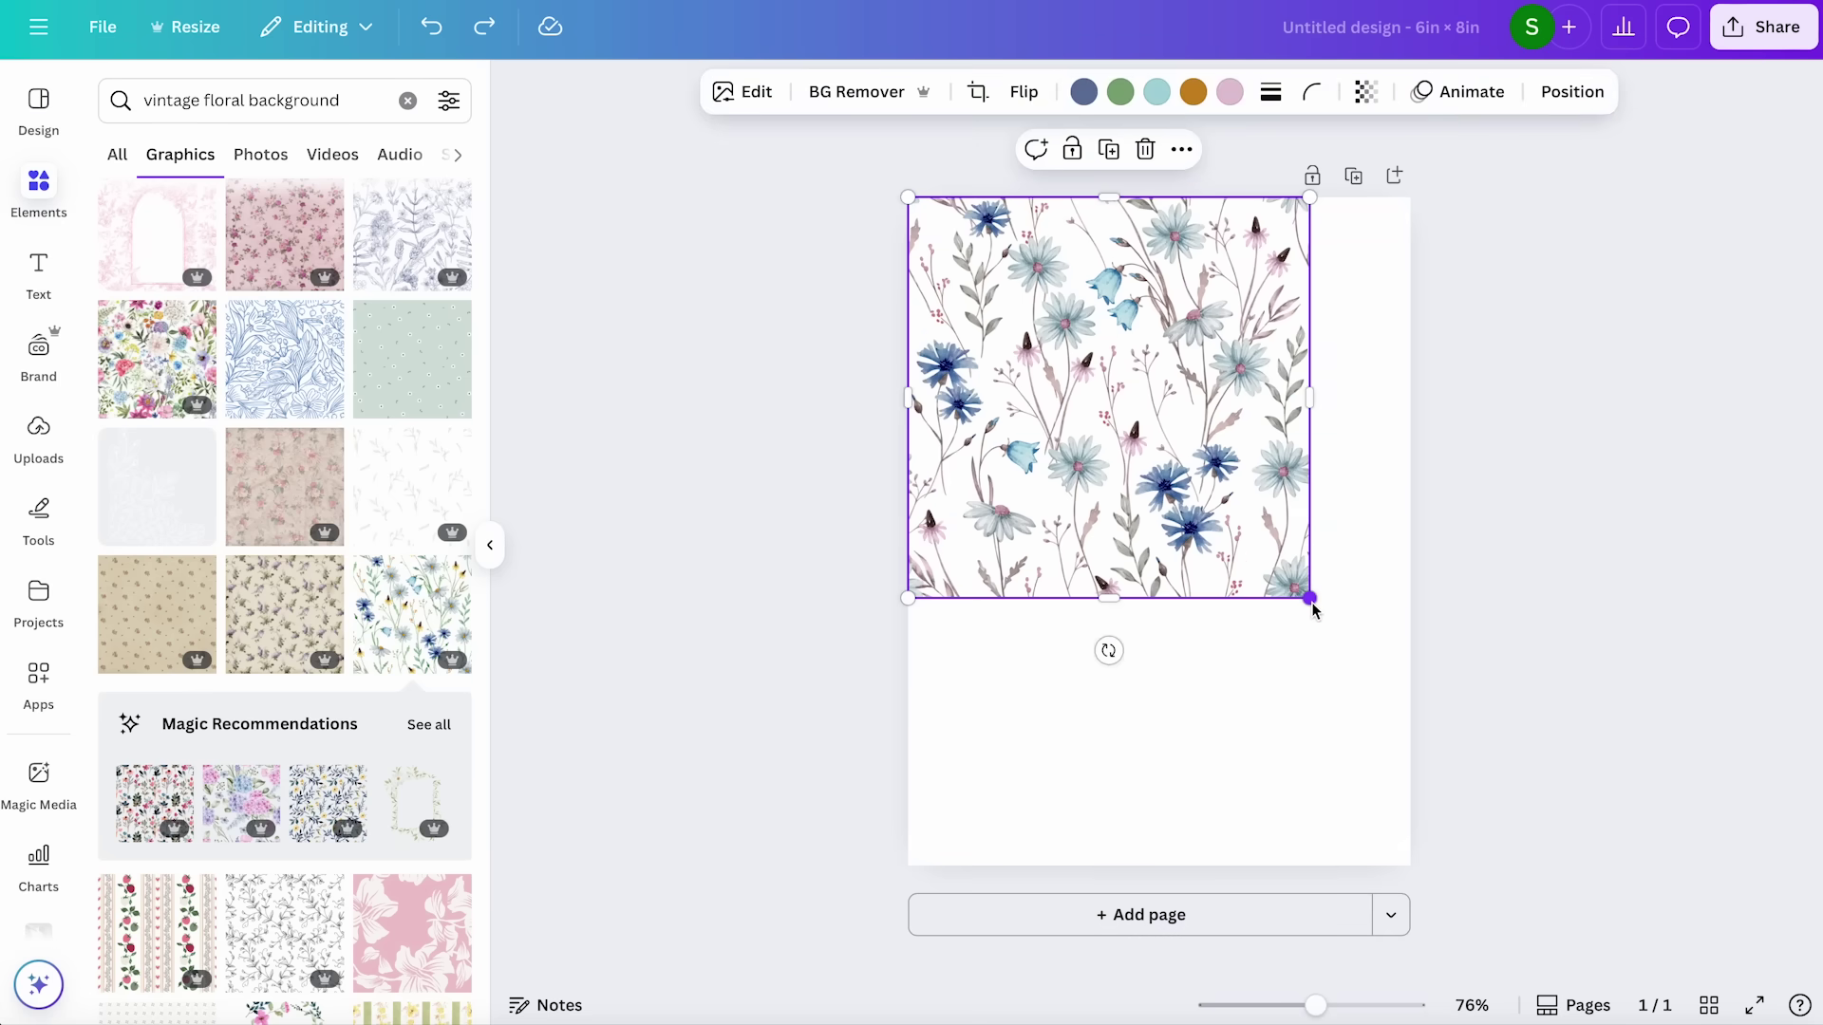
{"action": "left_click_drag", "start_coordinate": [1309, 599], "coordinate": [1579, 865]}
{"action": "key", "text": "ctrl+z"}
Duplicate the floral pattern and tile the copies edge to edge until they cover the whole page
{"action": "key", "text": "ctrl+d"}
{"action": "left_click_drag", "start_coordinate": [1041, 289], "coordinate": [1430, 275]}
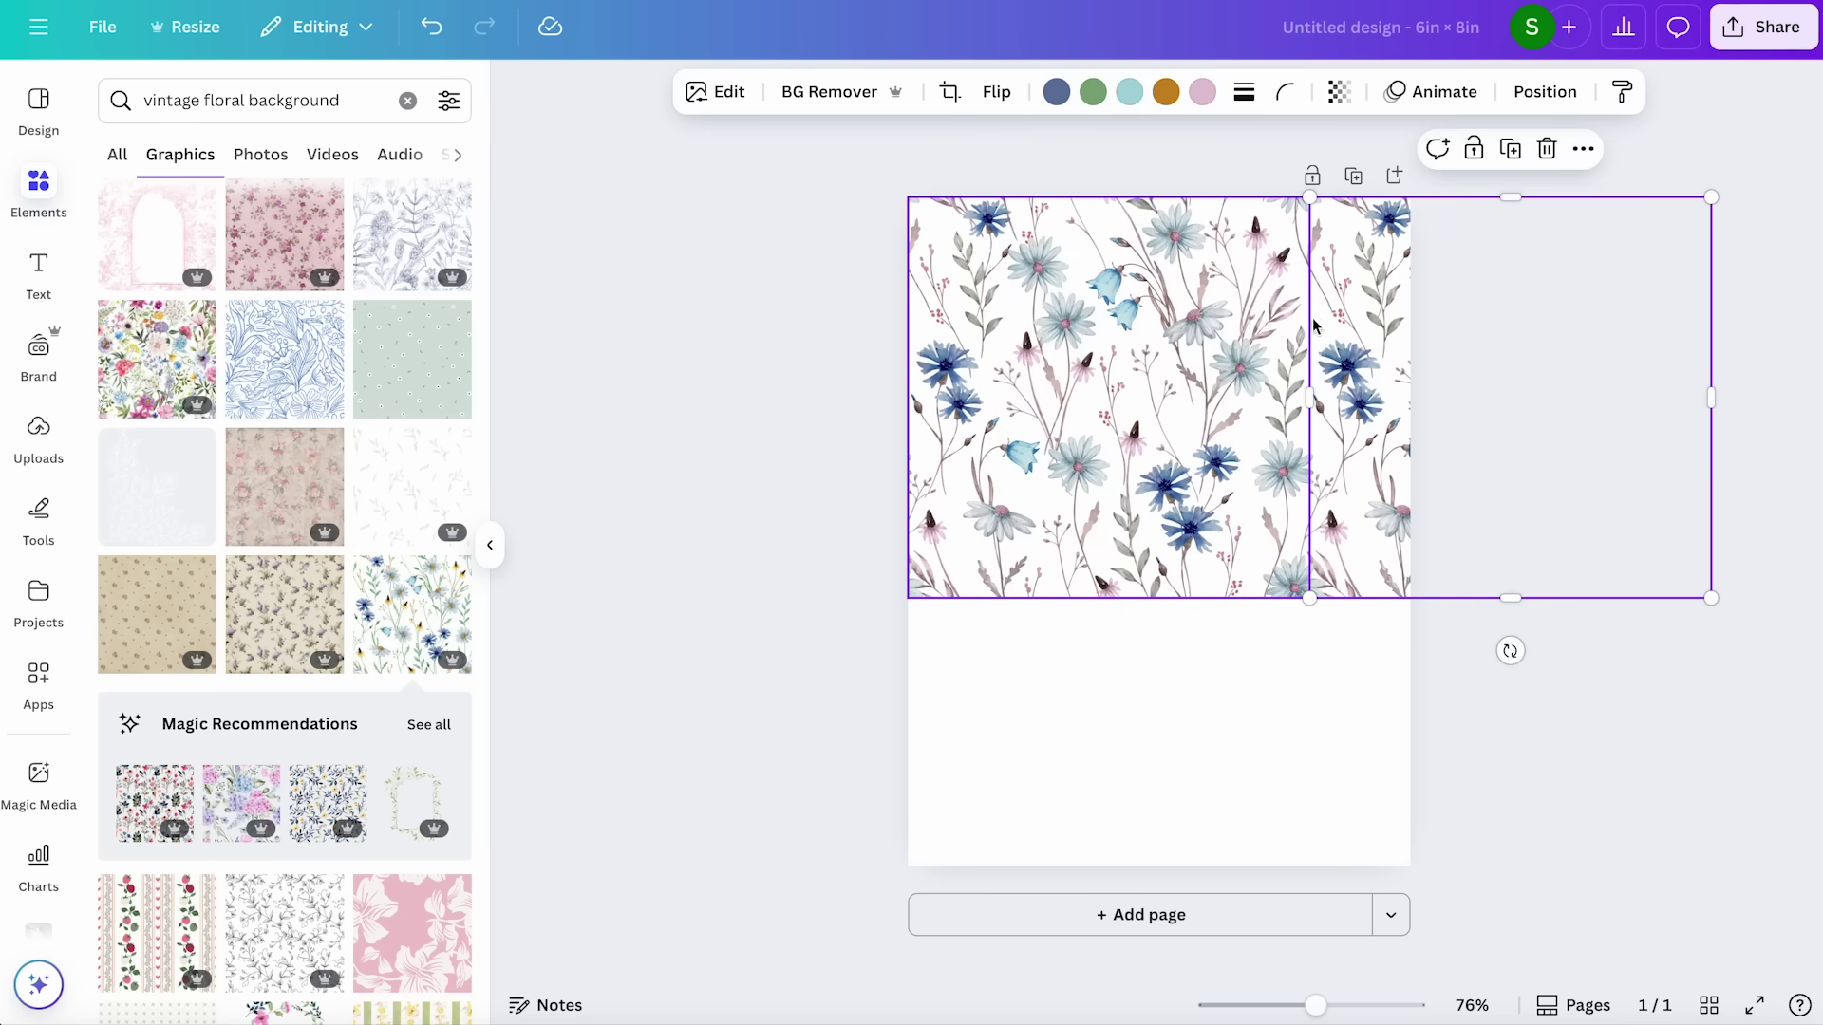
{"action": "left_click_drag", "start_coordinate": [1344, 345], "coordinate": [1421, 662]}
{"action": "left_click", "coordinate": [1500, 553]}
{"action": "scroll", "coordinate": [1273, 467], "scroll_direction": "up", "scroll_amount": 3}
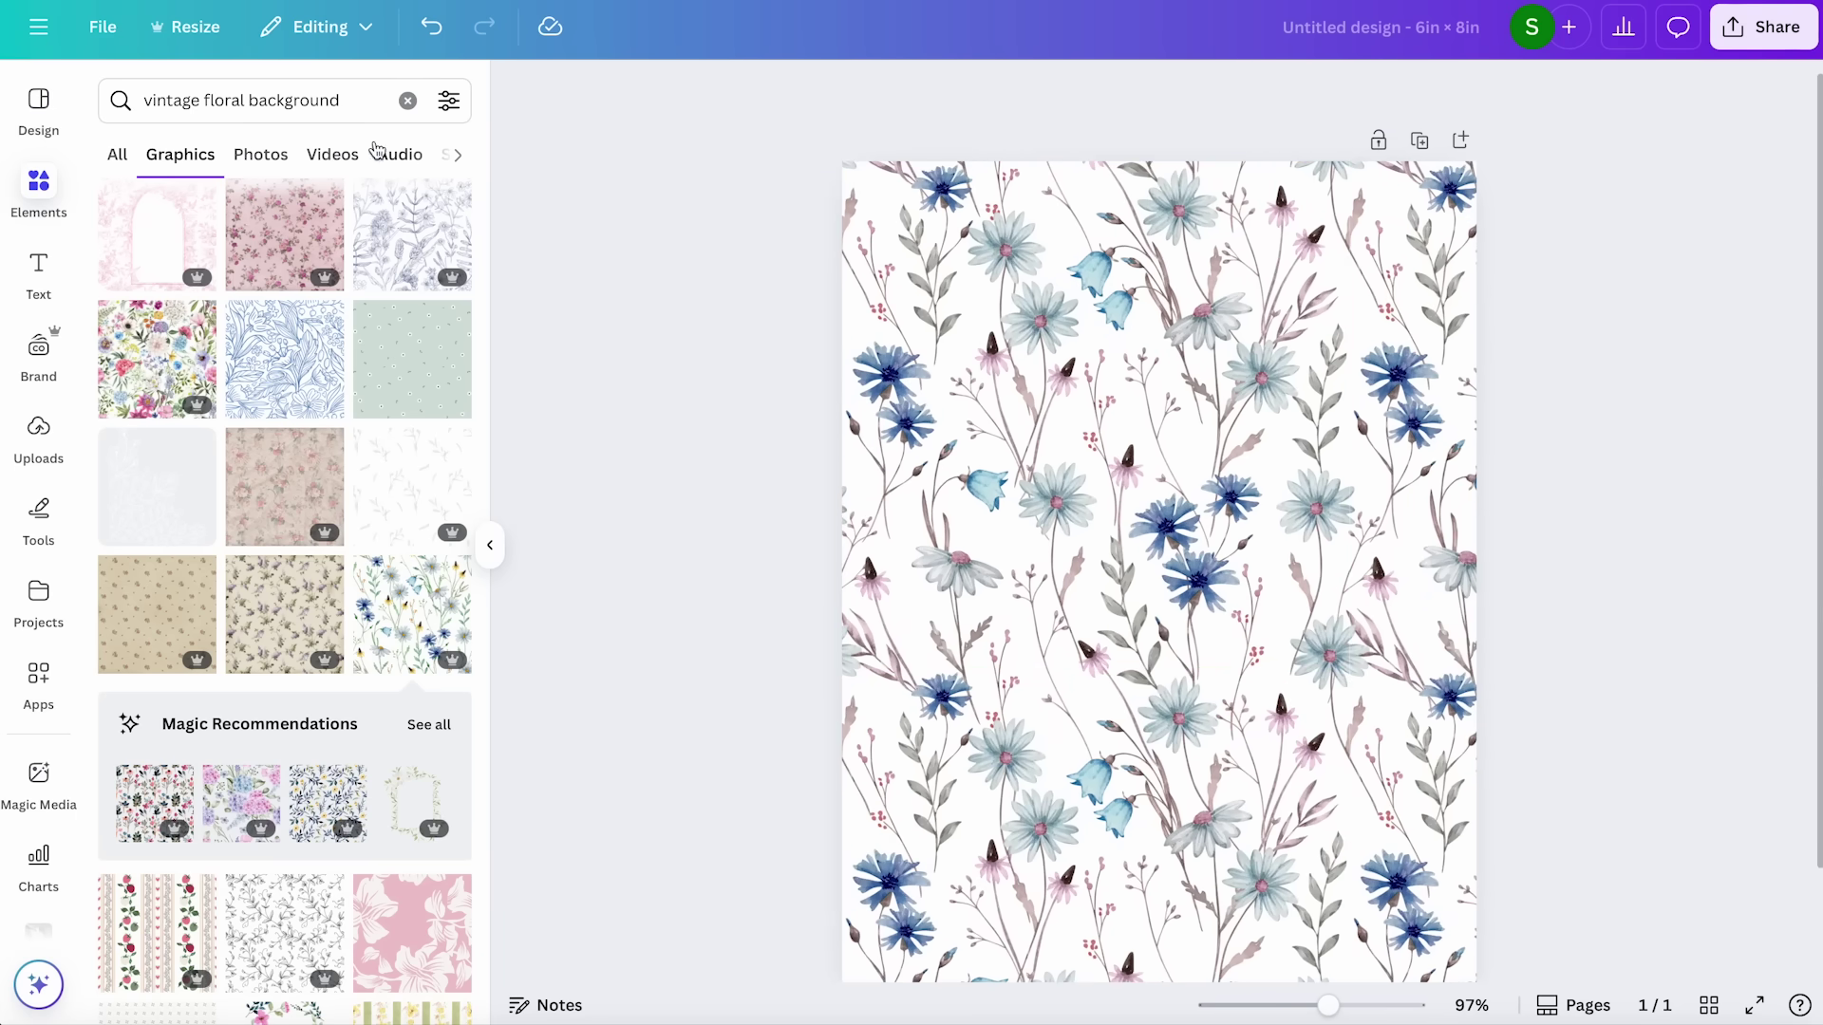
Add a square shape and reshape it into a wide label rectangle on the upper part of the cover
{"action": "left_click", "coordinate": [408, 101]}
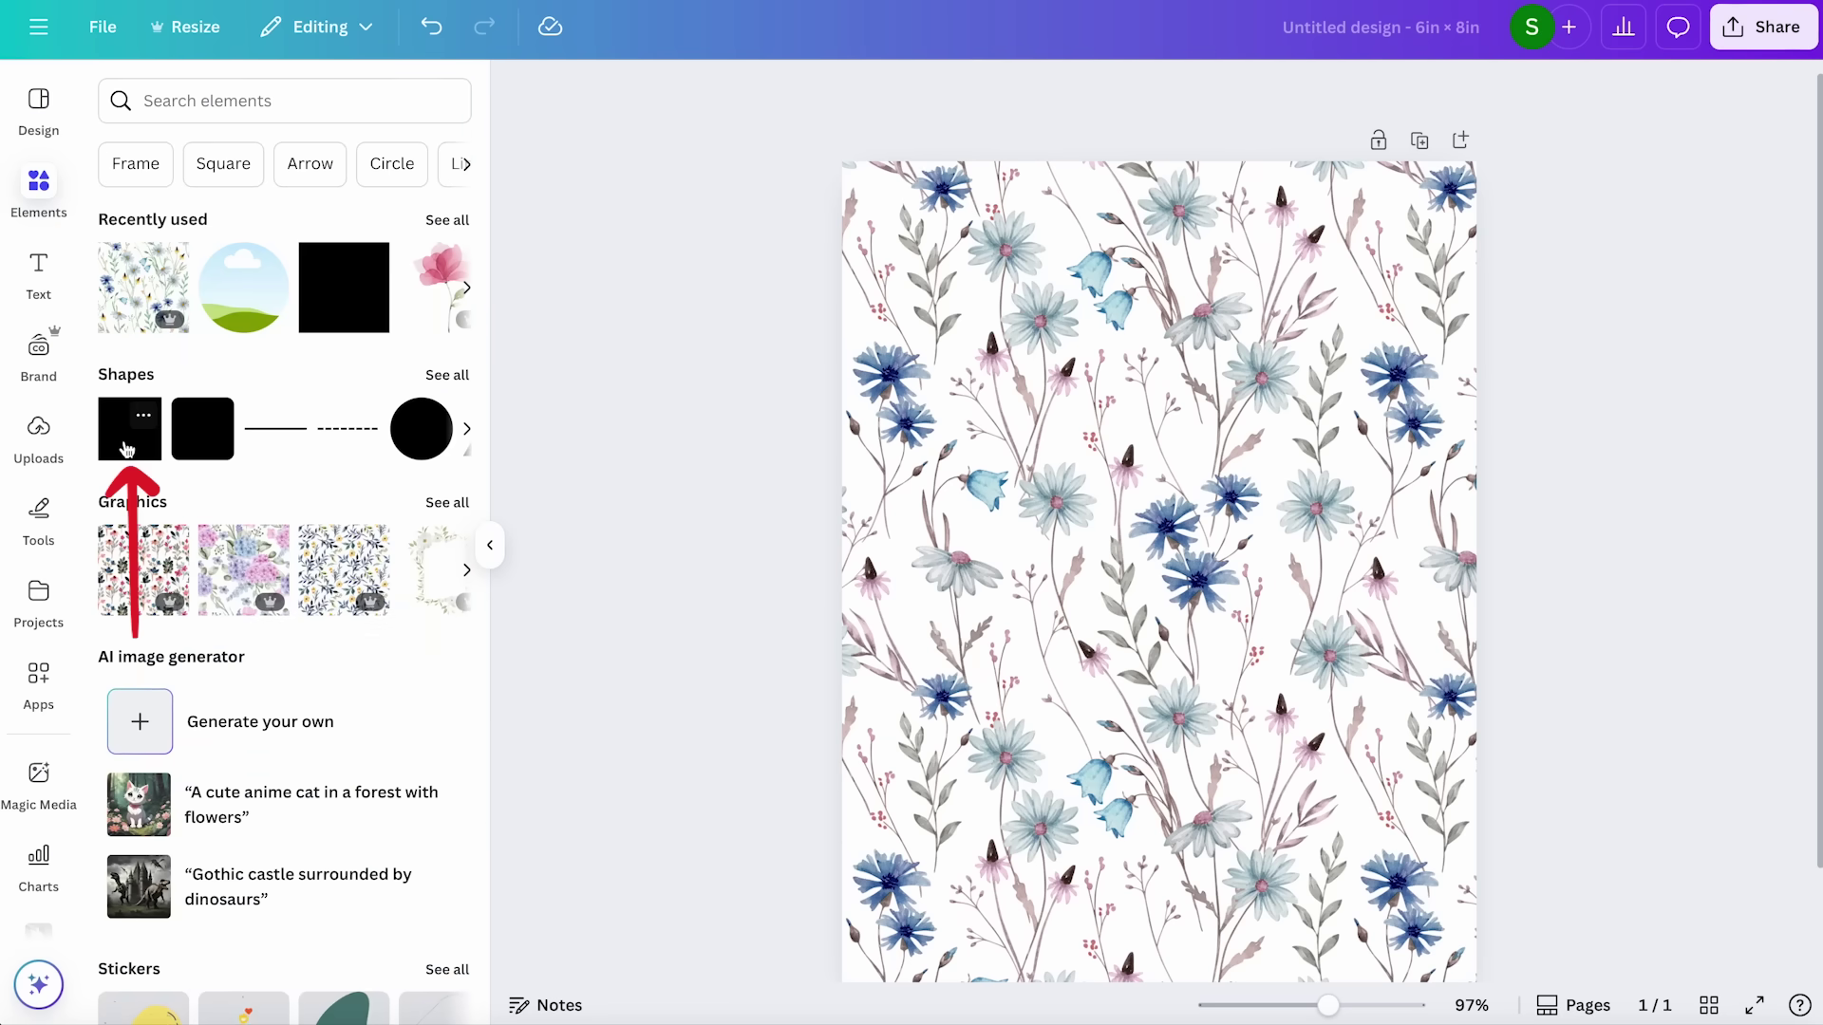
{"action": "left_click_drag", "start_coordinate": [126, 448], "coordinate": [979, 438]}
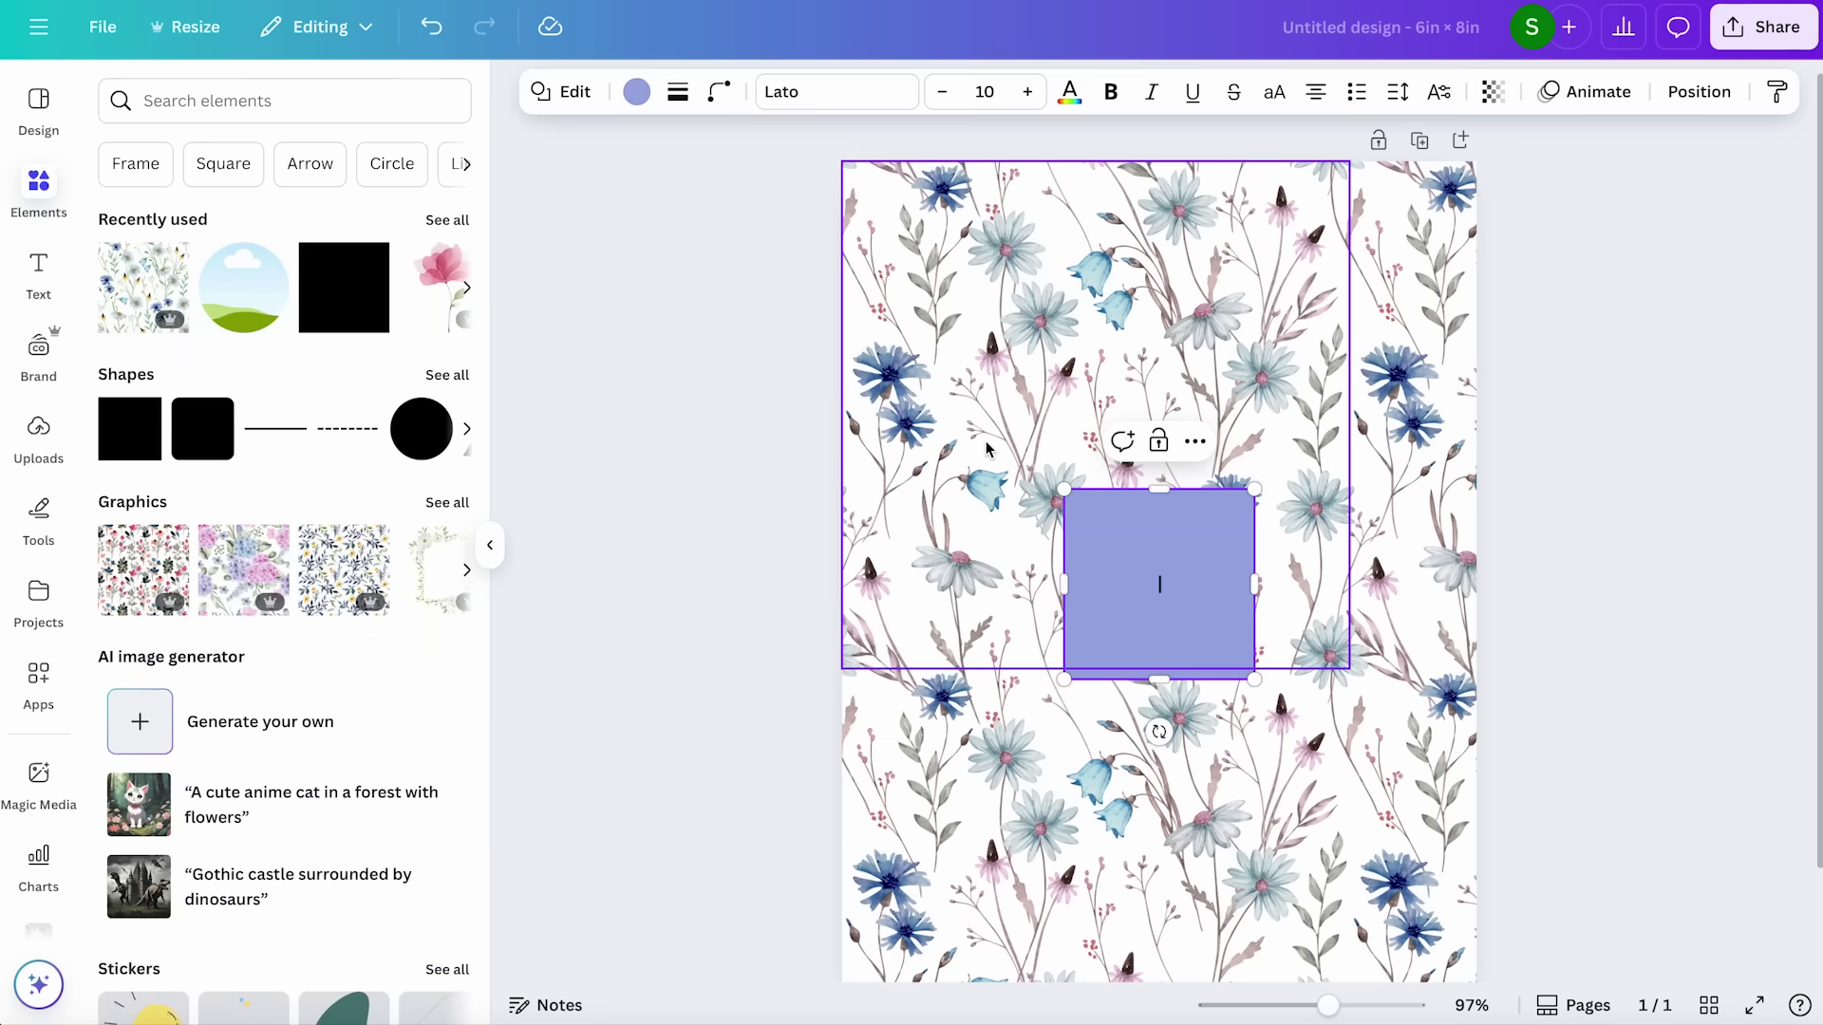
{"action": "left_click_drag", "start_coordinate": [1123, 566], "coordinate": [1053, 398]}
{"action": "left_click_drag", "start_coordinate": [1190, 415], "coordinate": [1350, 415]}
{"action": "left_click_drag", "start_coordinate": [1174, 513], "coordinate": [1175, 454]}
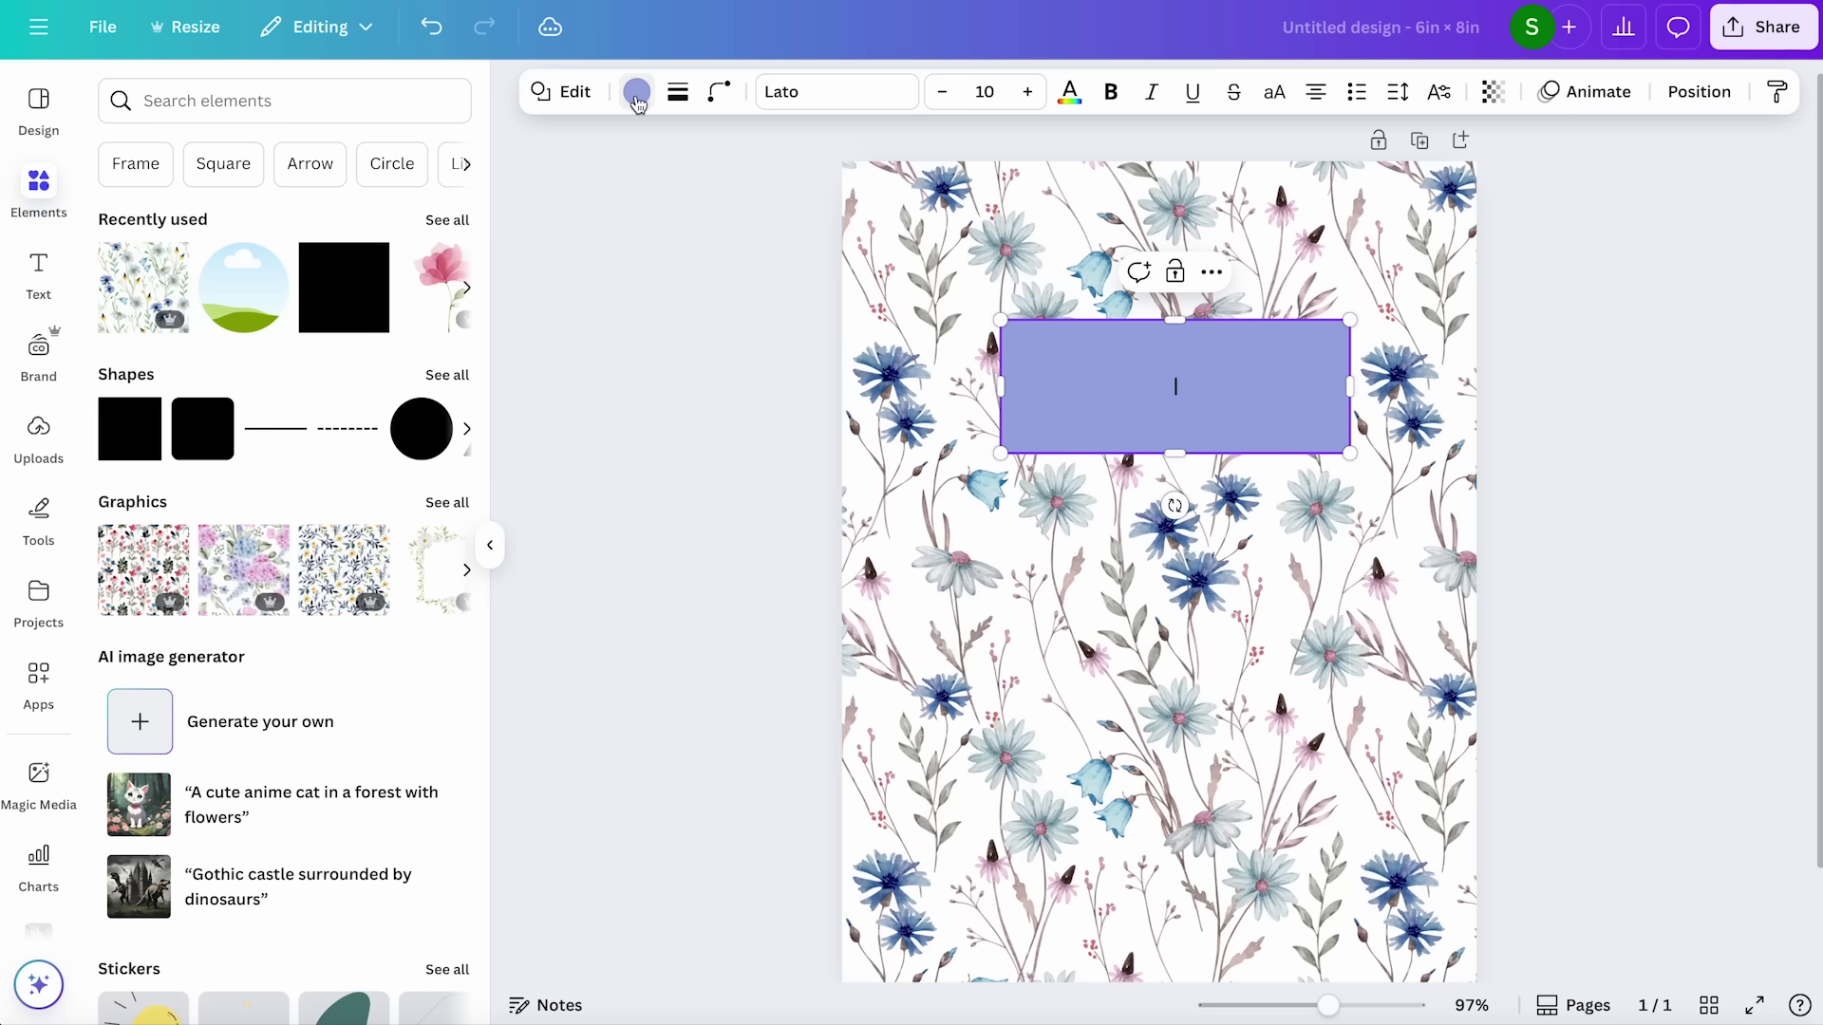
Fill the label rectangle with white and give it a solid blue outline with stroke weight 1
{"action": "left_click", "coordinate": [636, 93]}
{"action": "left_click", "coordinate": [467, 266]}
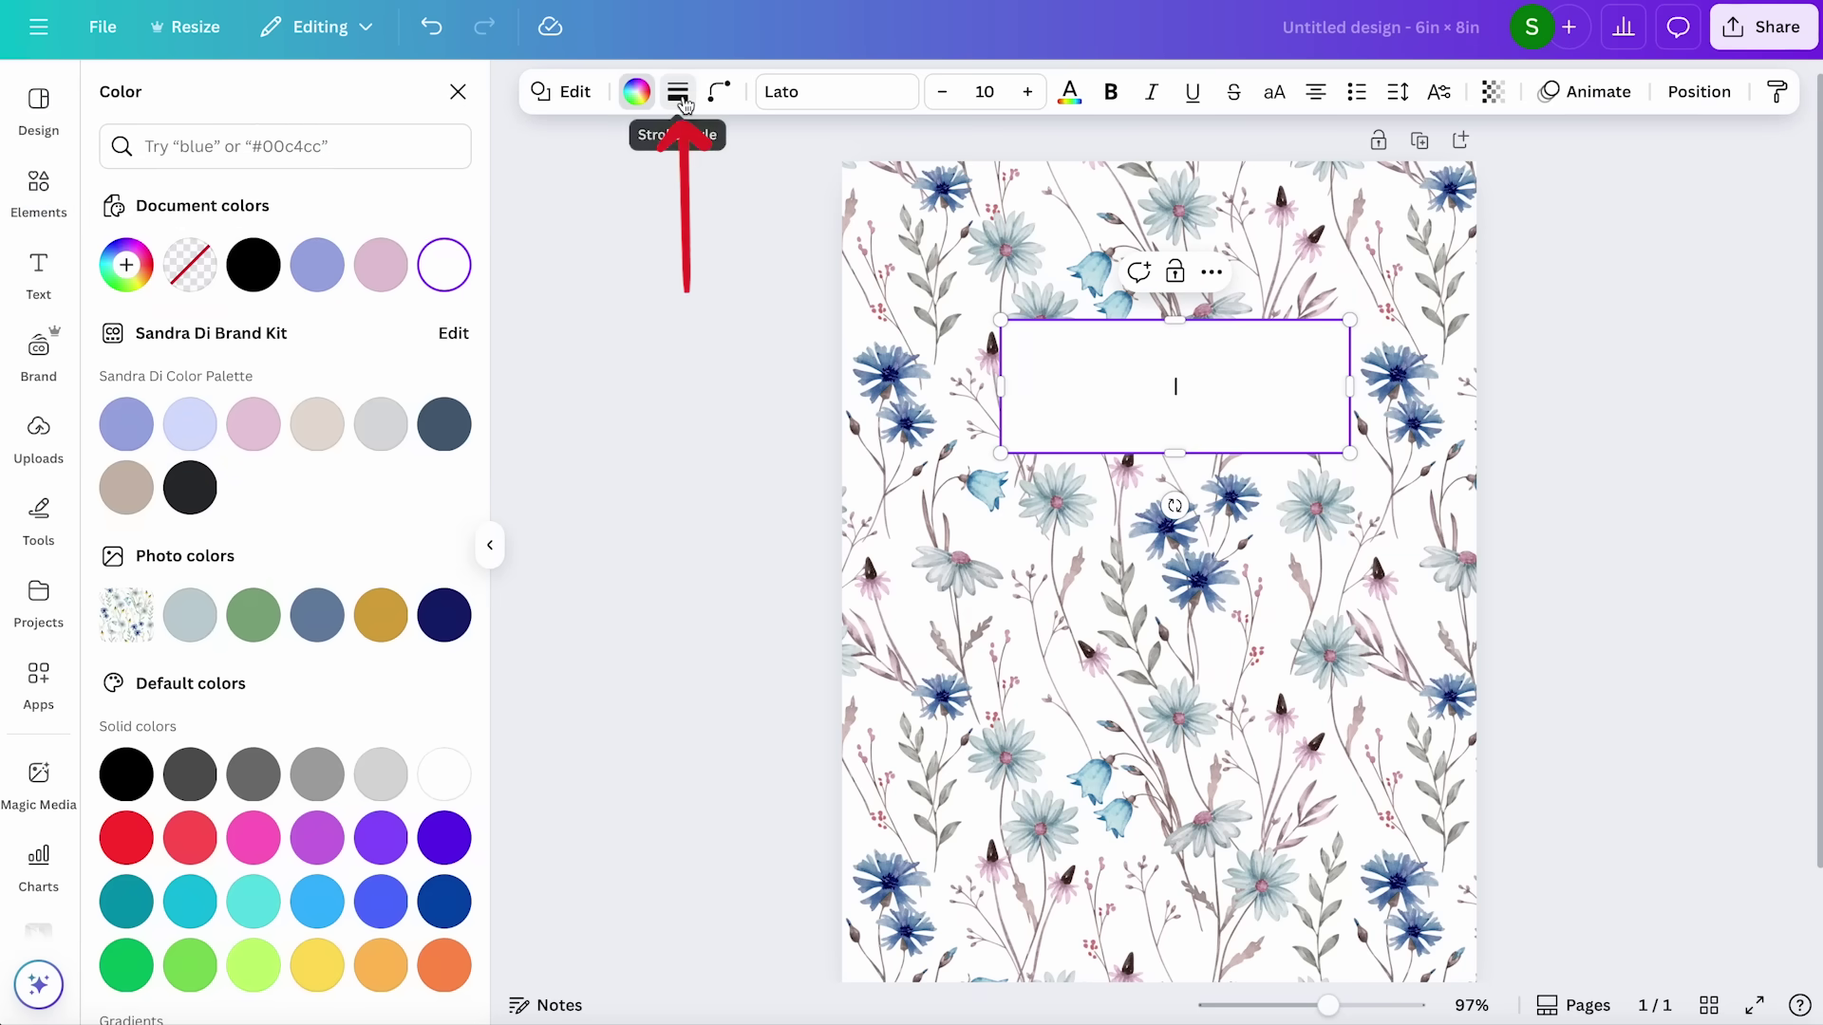
{"action": "left_click", "coordinate": [678, 92]}
{"action": "left_click", "coordinate": [616, 163]}
{"action": "left_click", "coordinate": [807, 252]}
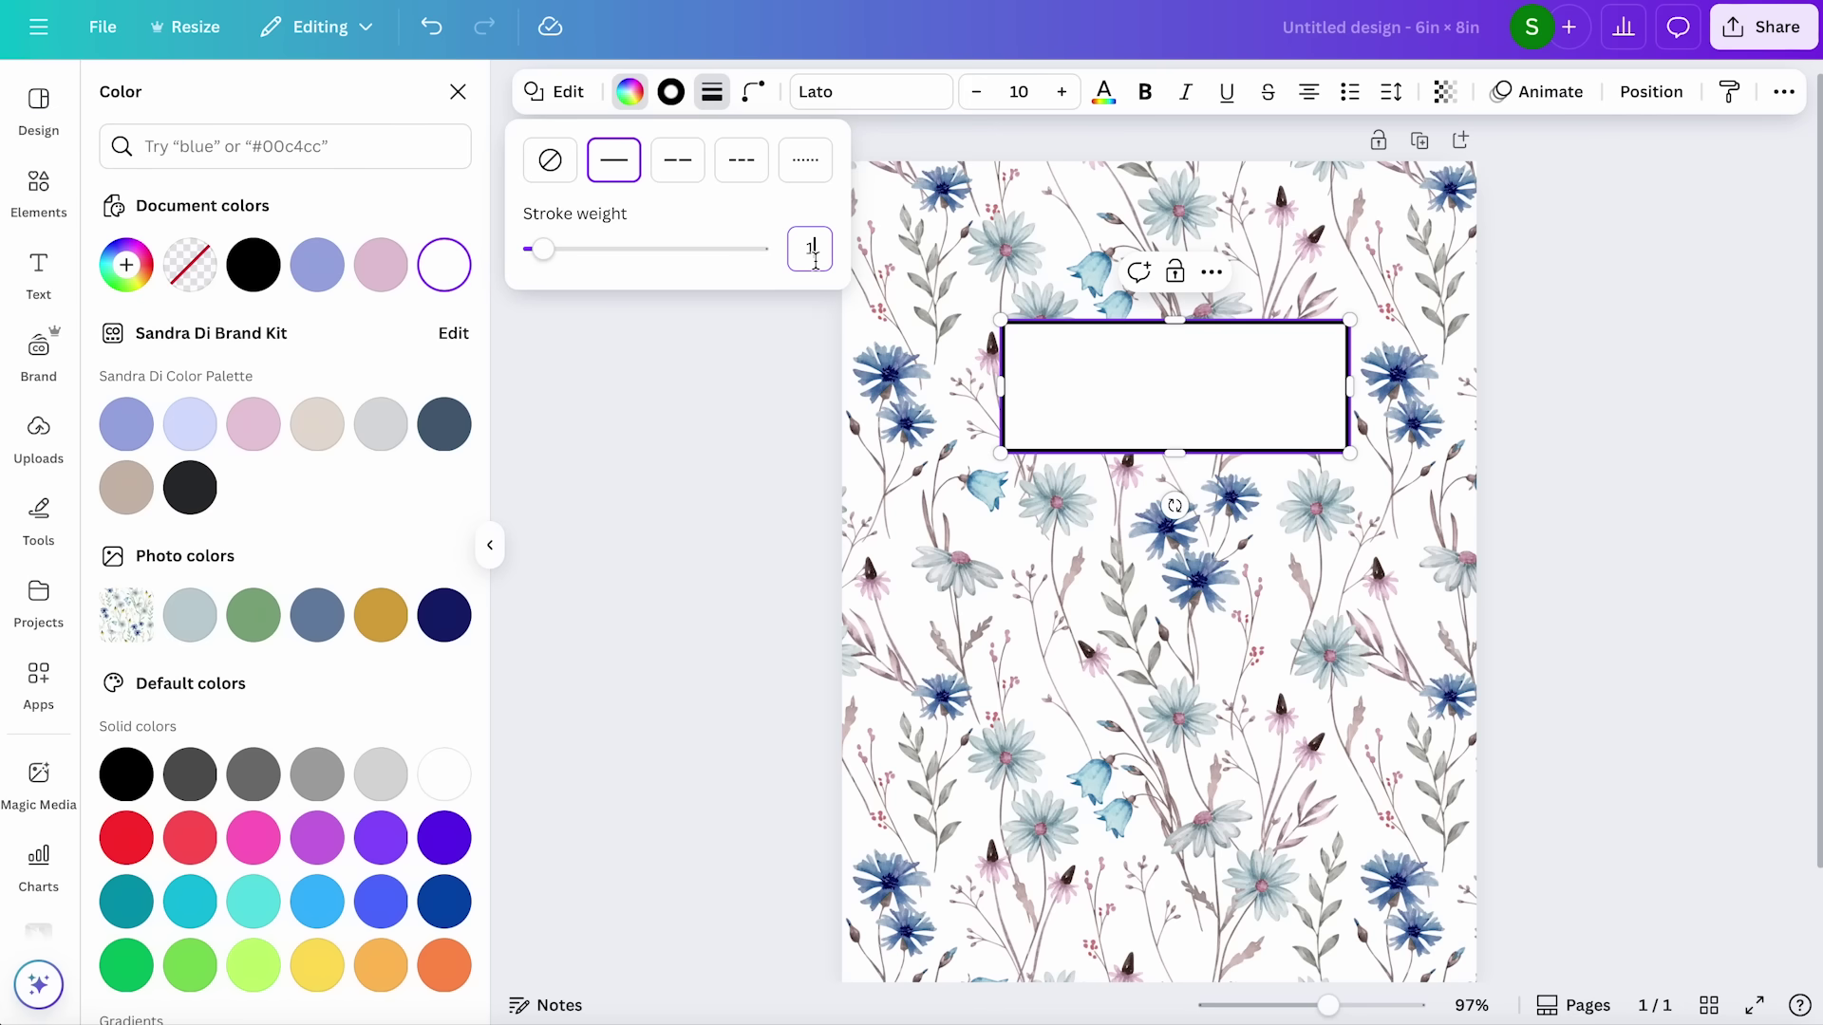
{"action": "left_click", "coordinate": [671, 98]}
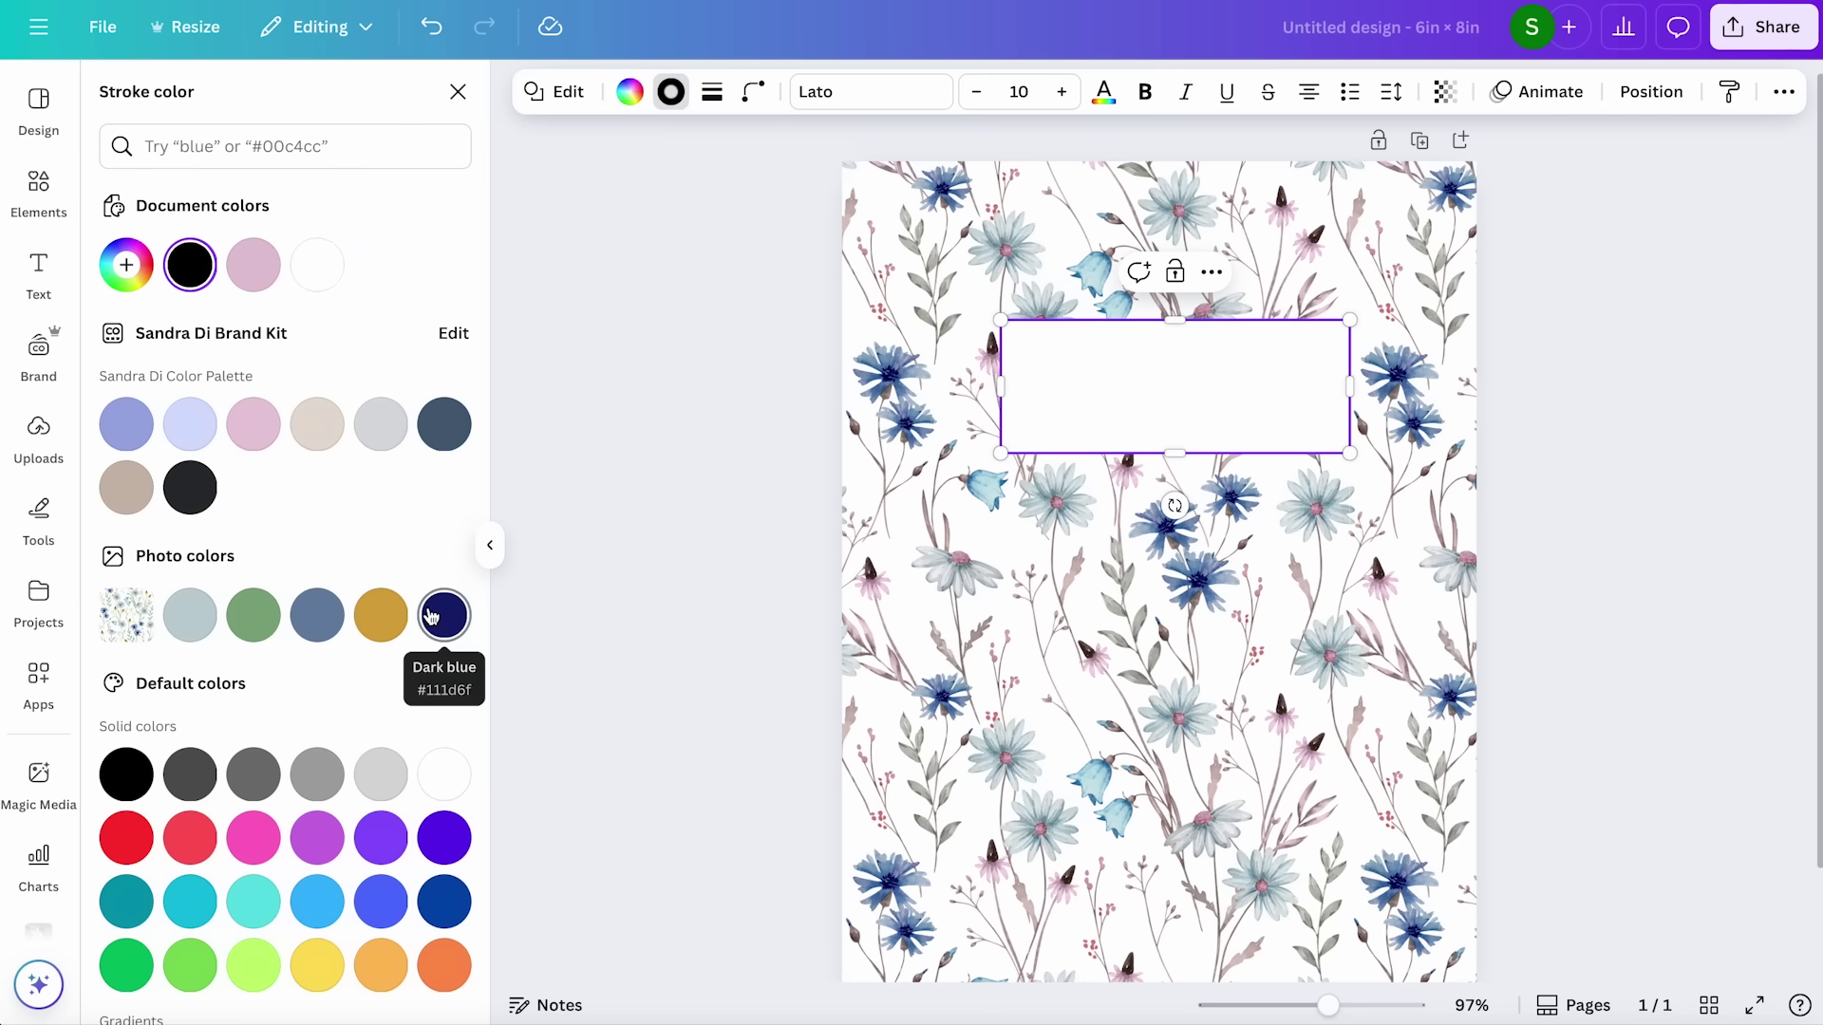
{"action": "left_click", "coordinate": [443, 615]}
Add a brand-style title text reading "notebook"
{"action": "left_click", "coordinate": [38, 190]}
{"action": "left_click", "coordinate": [38, 269]}
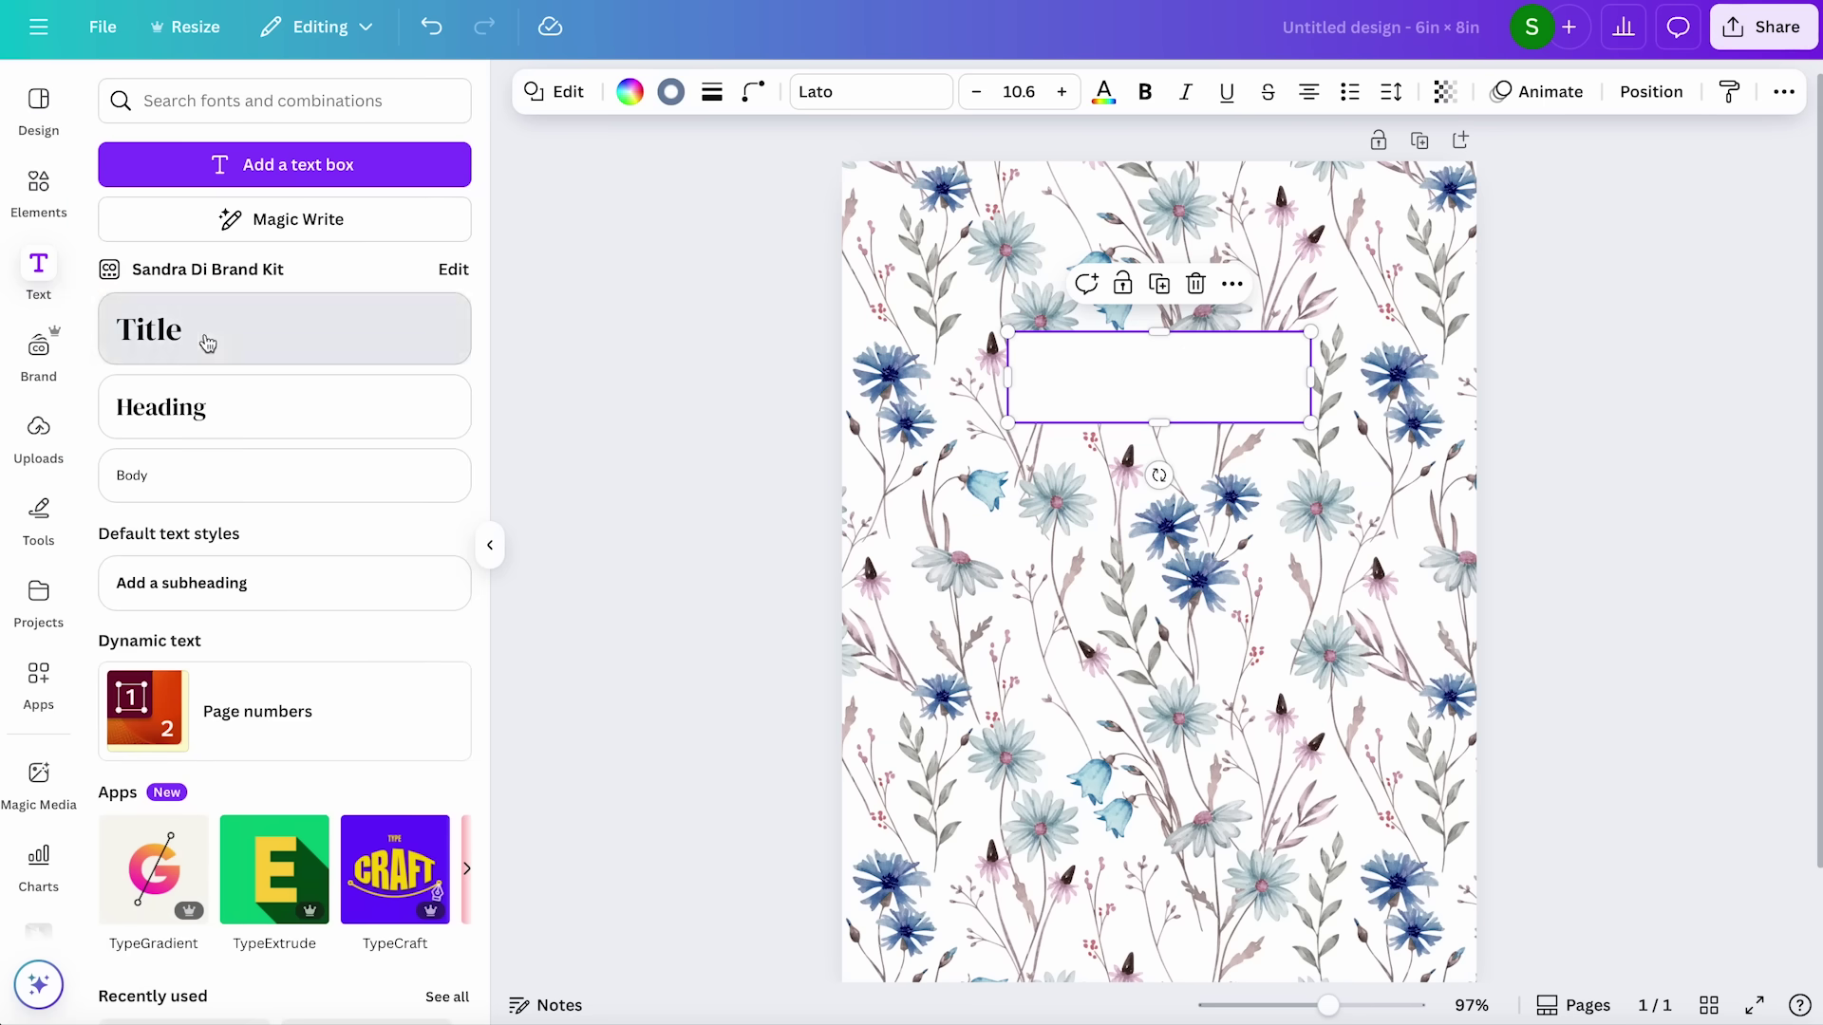
{"action": "left_click", "coordinate": [203, 336]}
{"action": "type", "text": "notebook"}
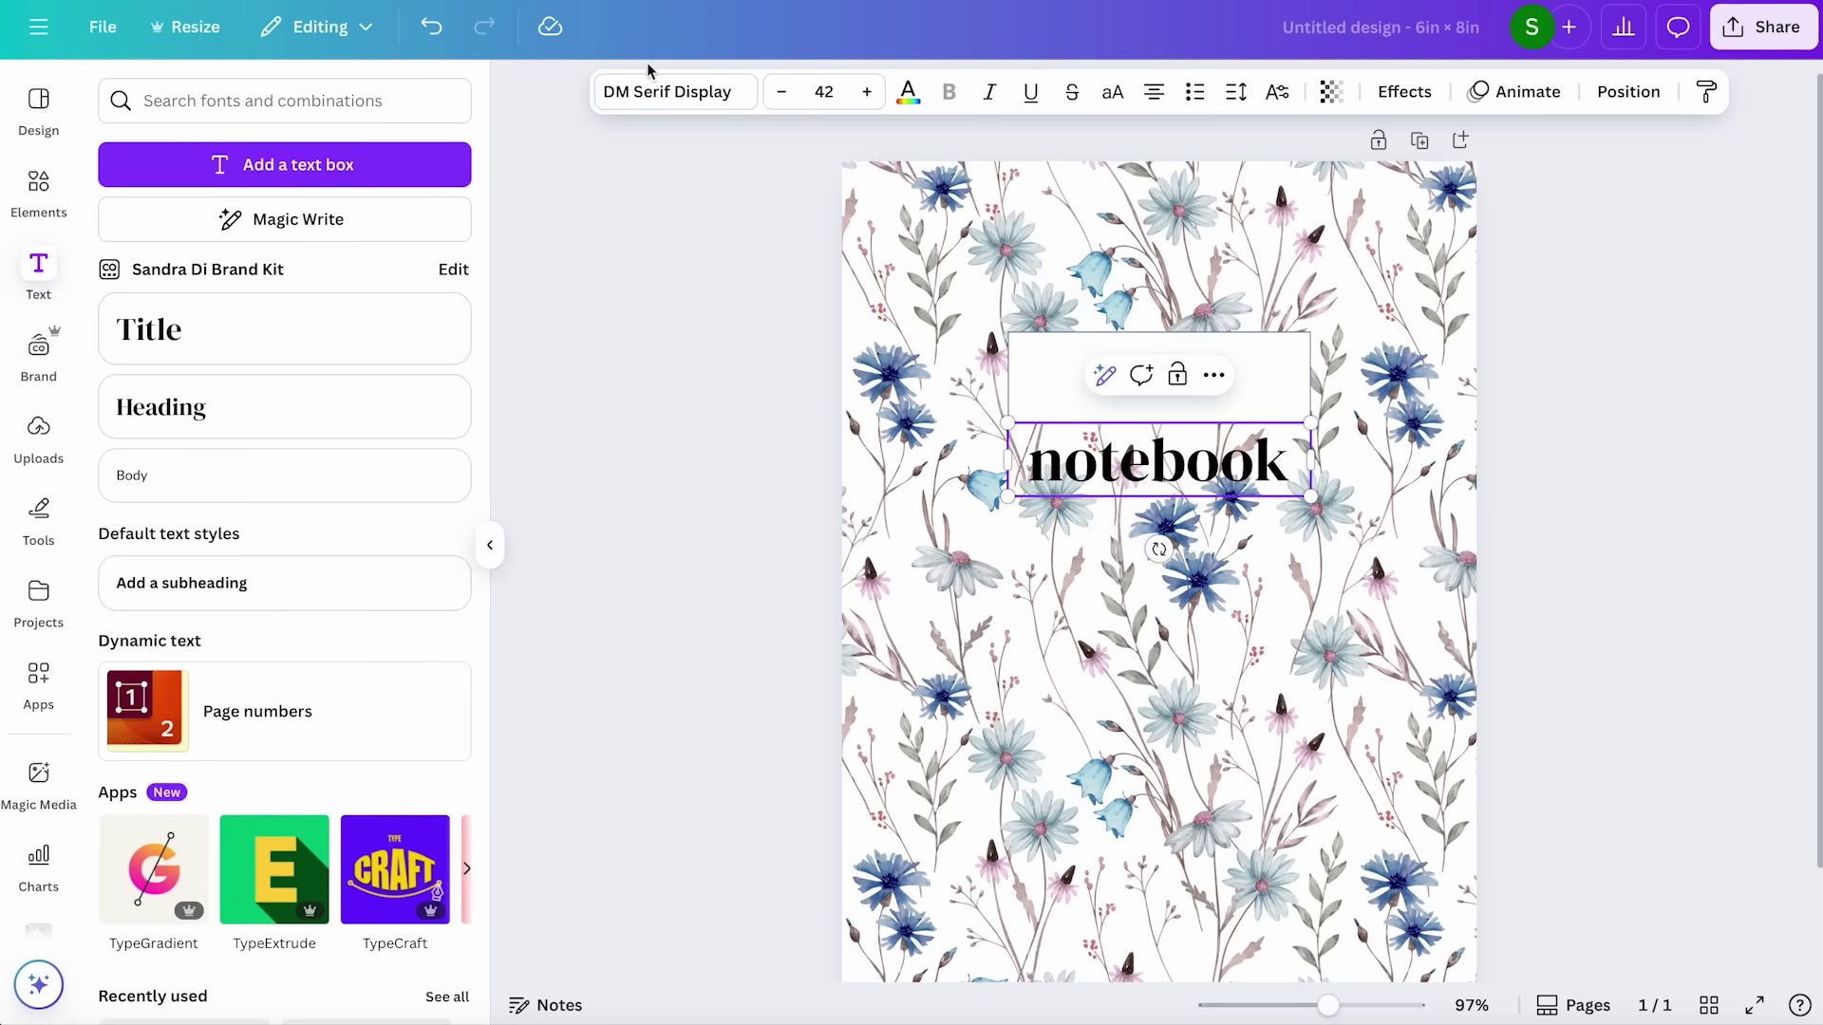
Set the "notebook" title in Farmhouse Wildflower Script Regular and colour it dark blue (#111d6f)
{"action": "left_click", "coordinate": [667, 91]}
{"action": "left_click", "coordinate": [260, 519]}
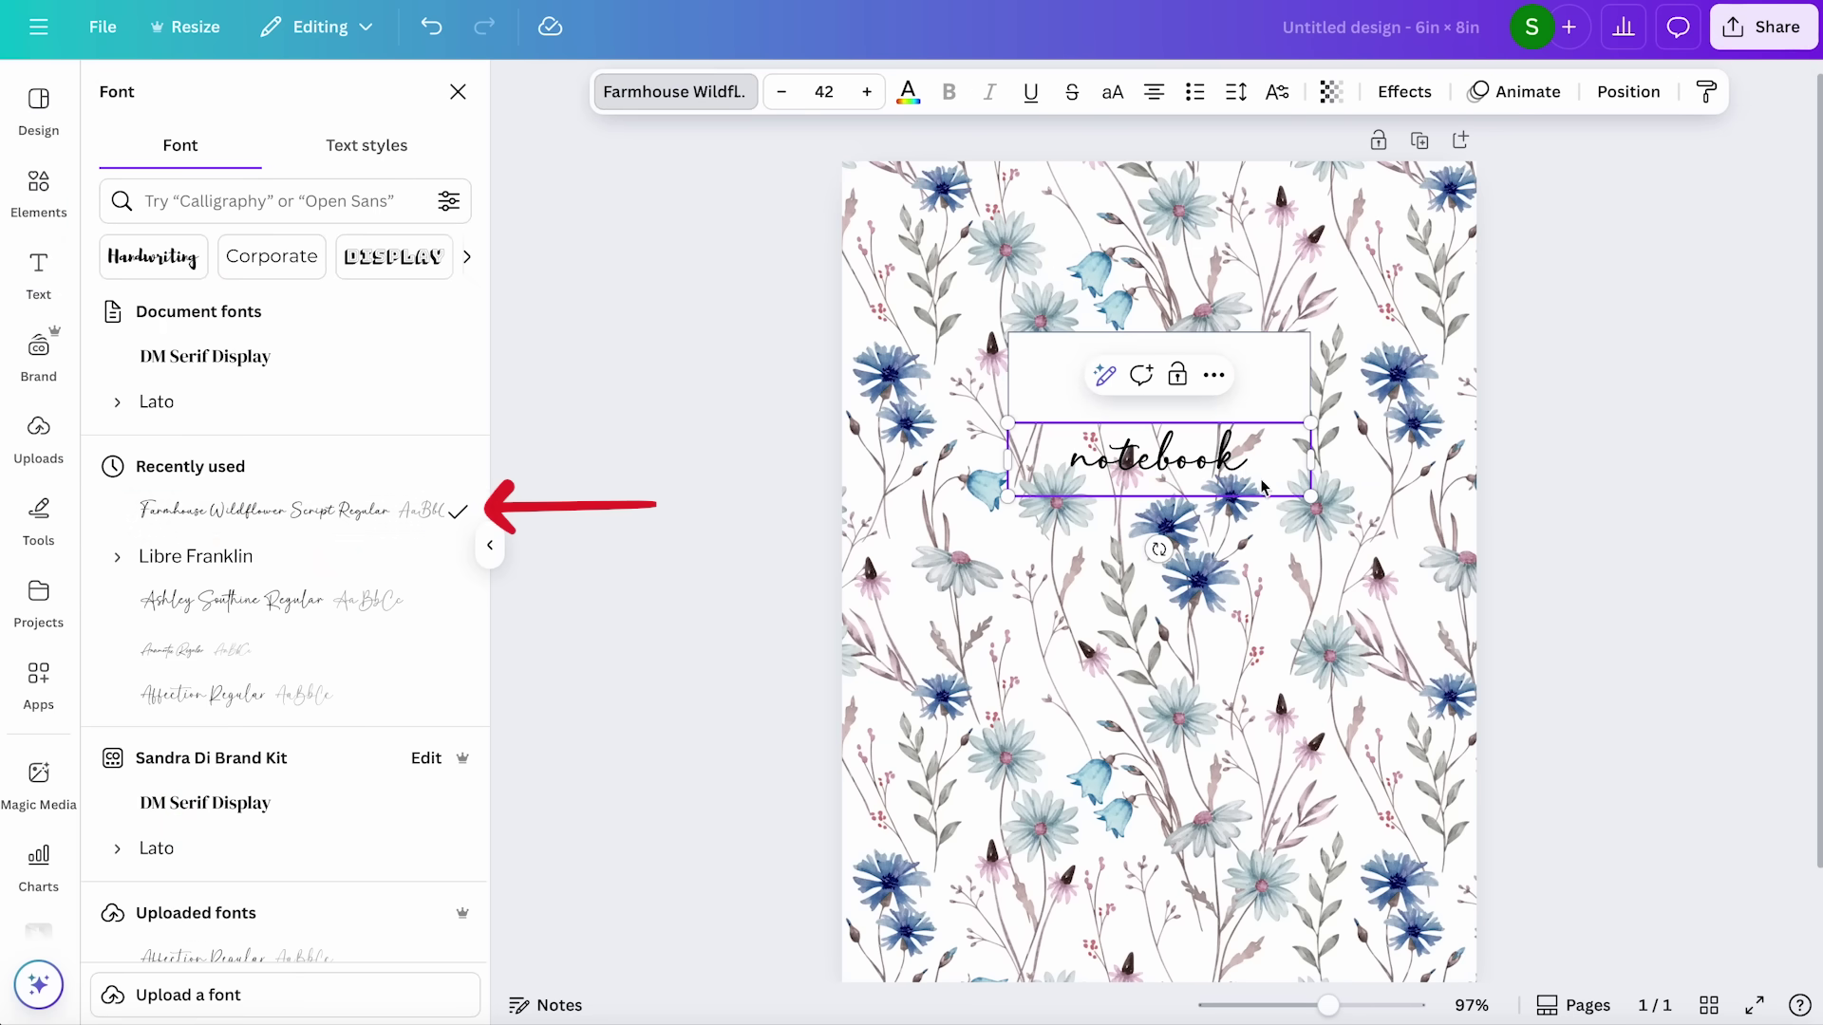
{"action": "key", "text": "Escape"}
{"action": "left_click", "coordinate": [908, 91]}
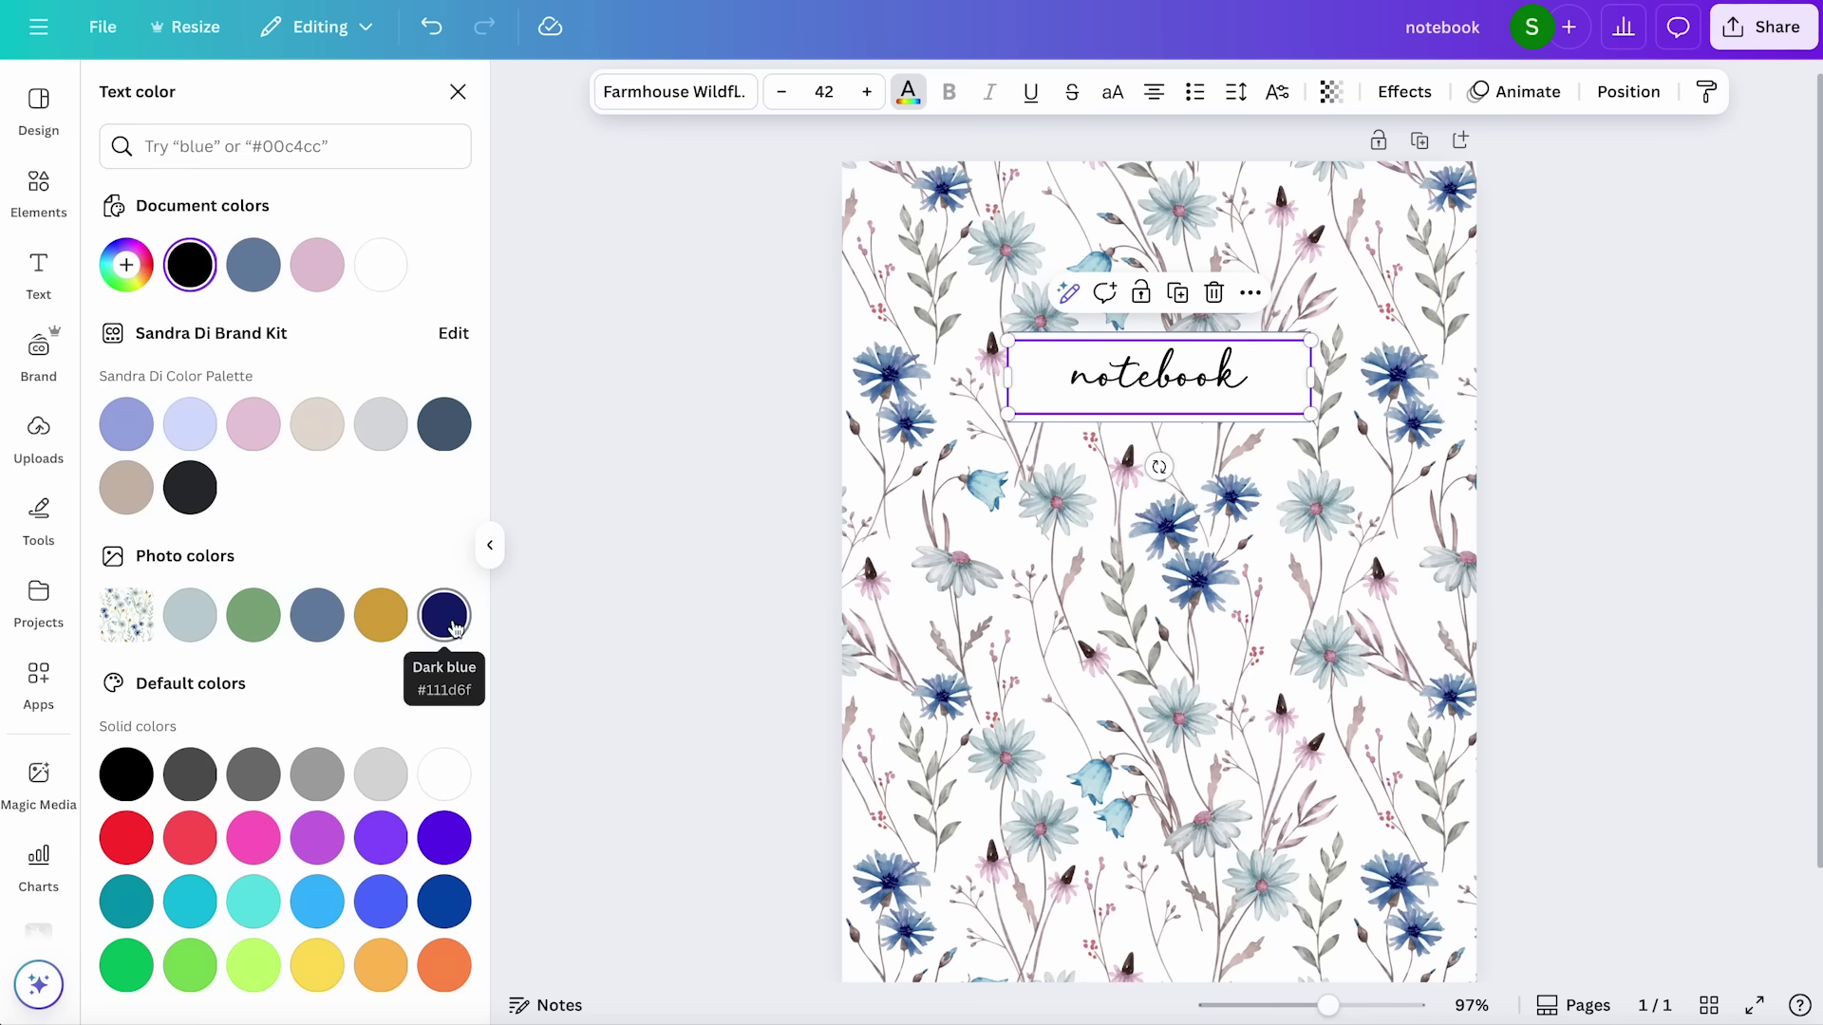
{"action": "left_click", "coordinate": [448, 625]}
{"action": "left_click", "coordinate": [1550, 384]}
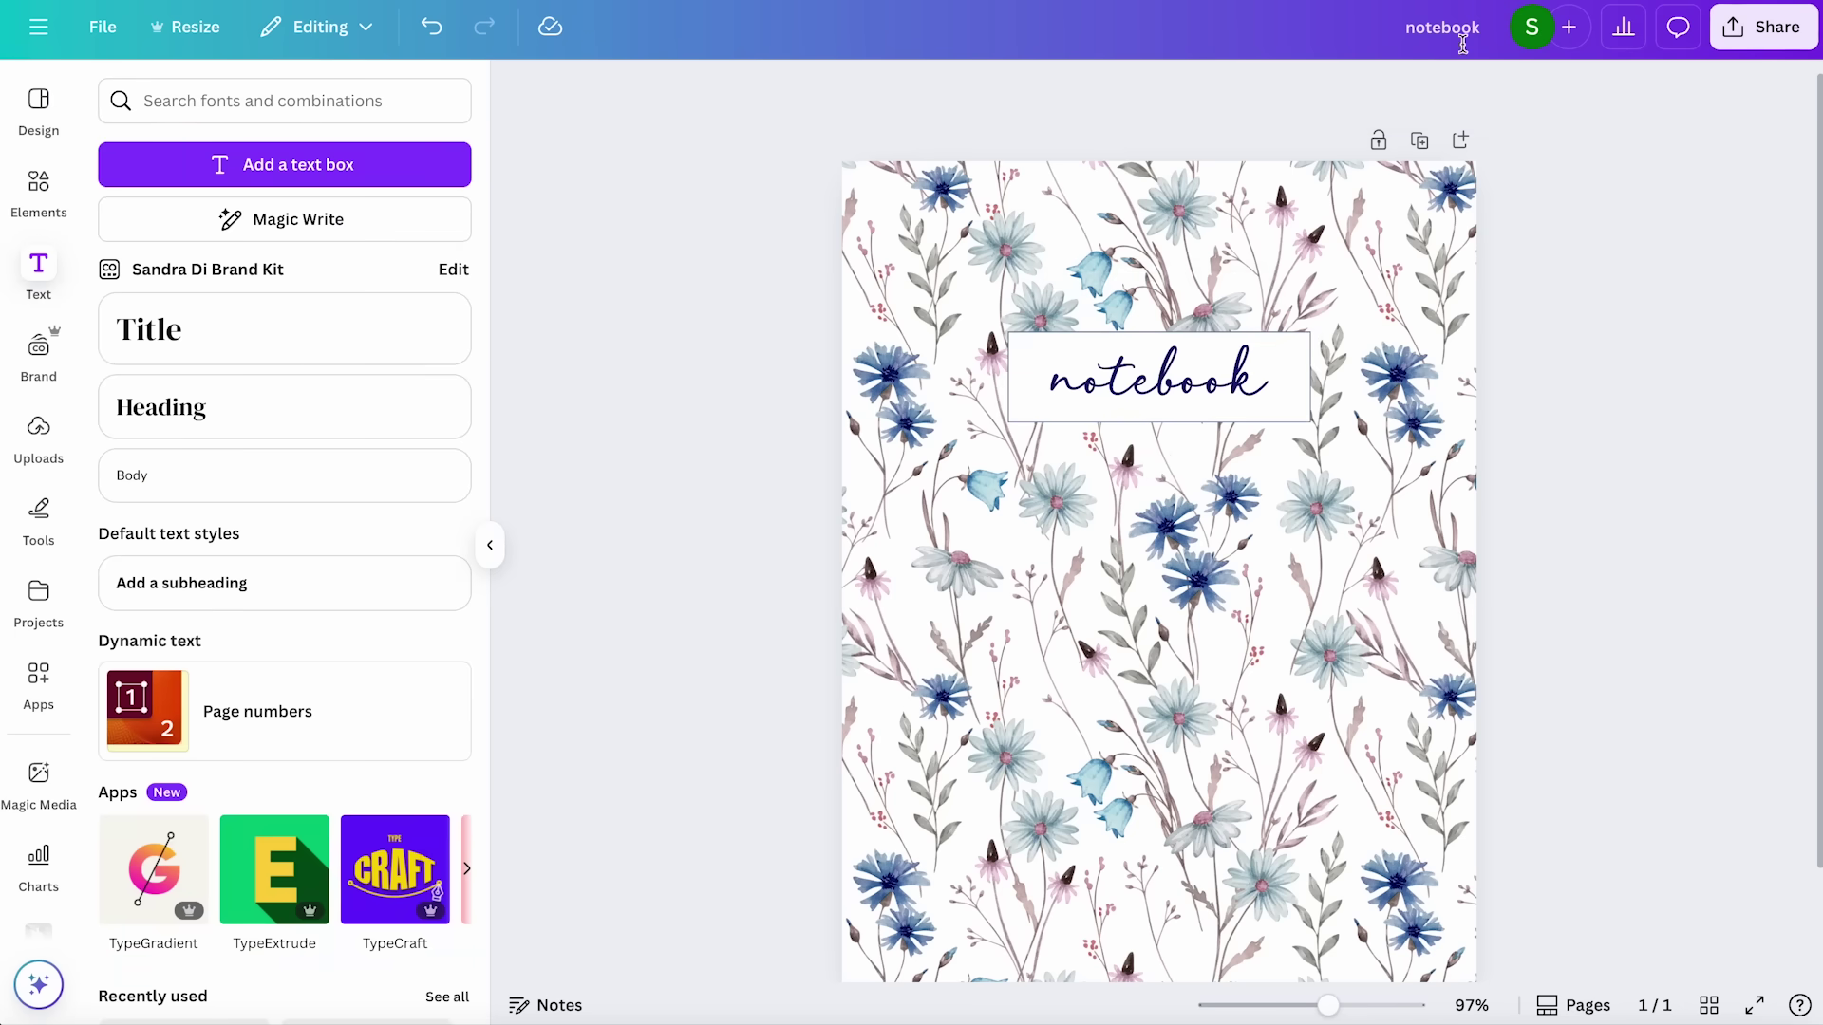
Rename the design as "Digital Notebook"
{"action": "left_click", "coordinate": [1443, 34]}
{"action": "type", "text": "Digital N"}
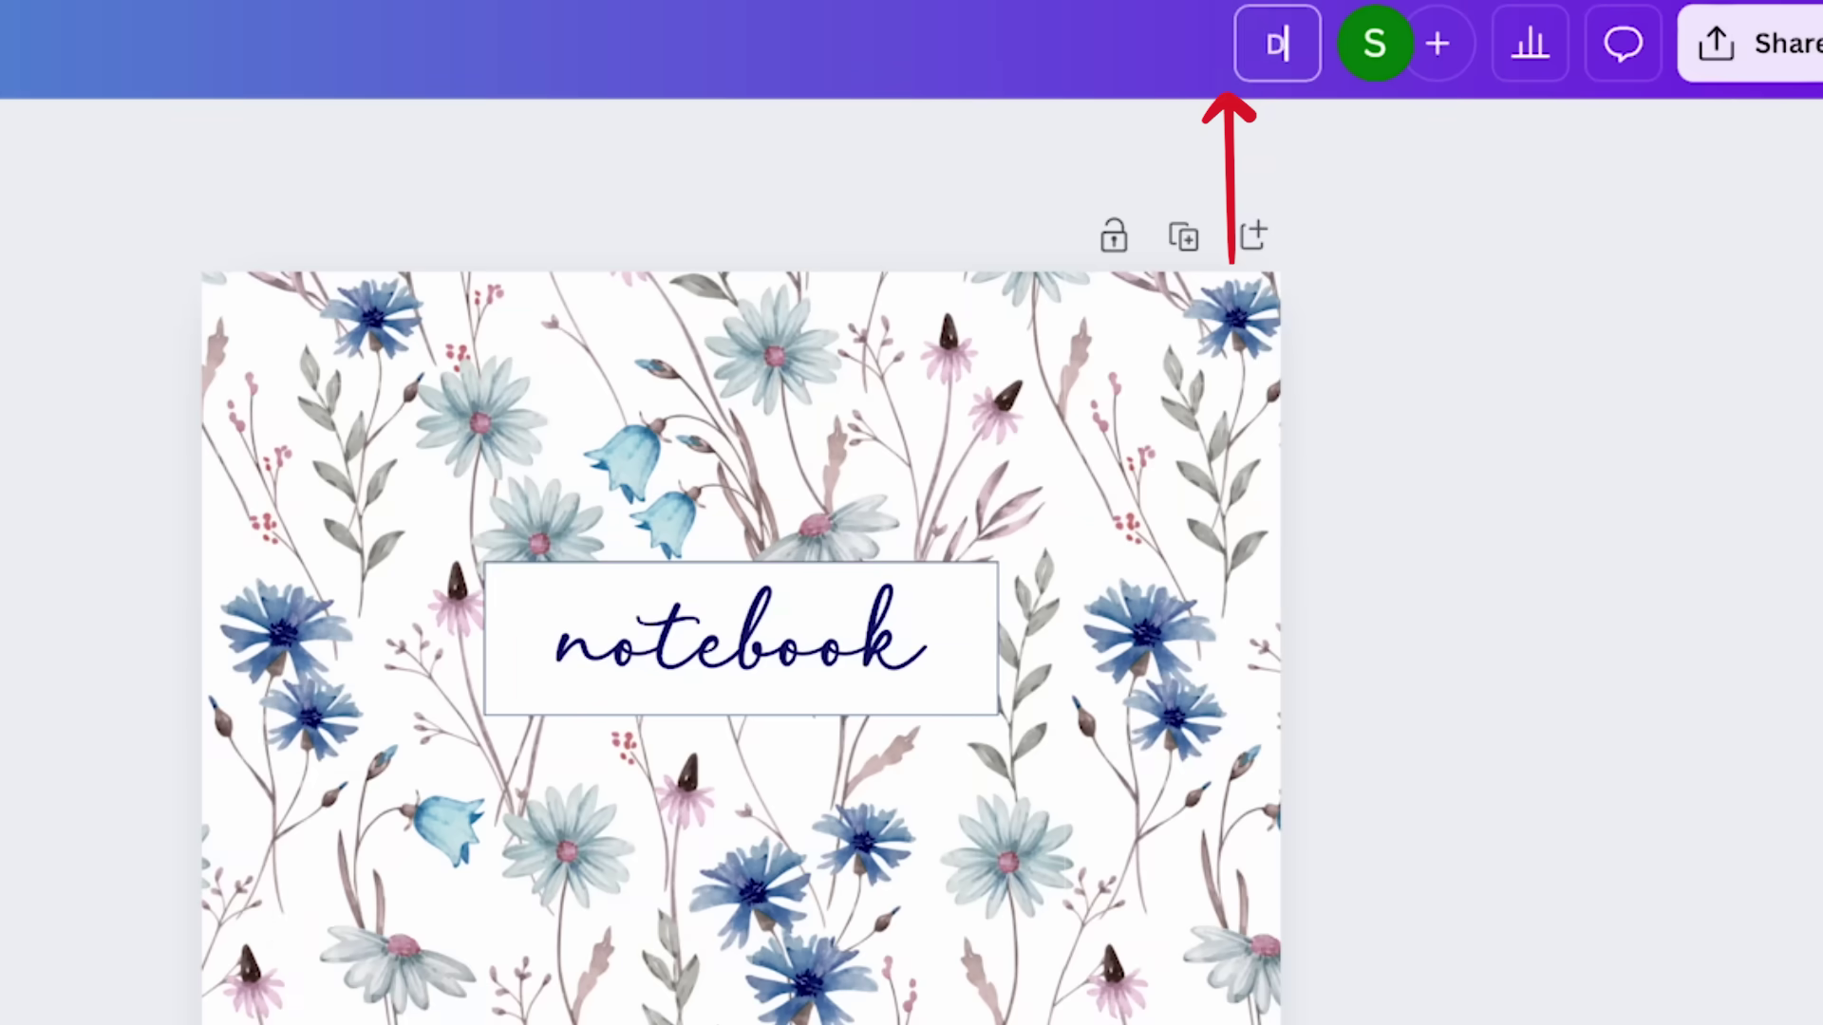
{"action": "type", "text": "otebook"}
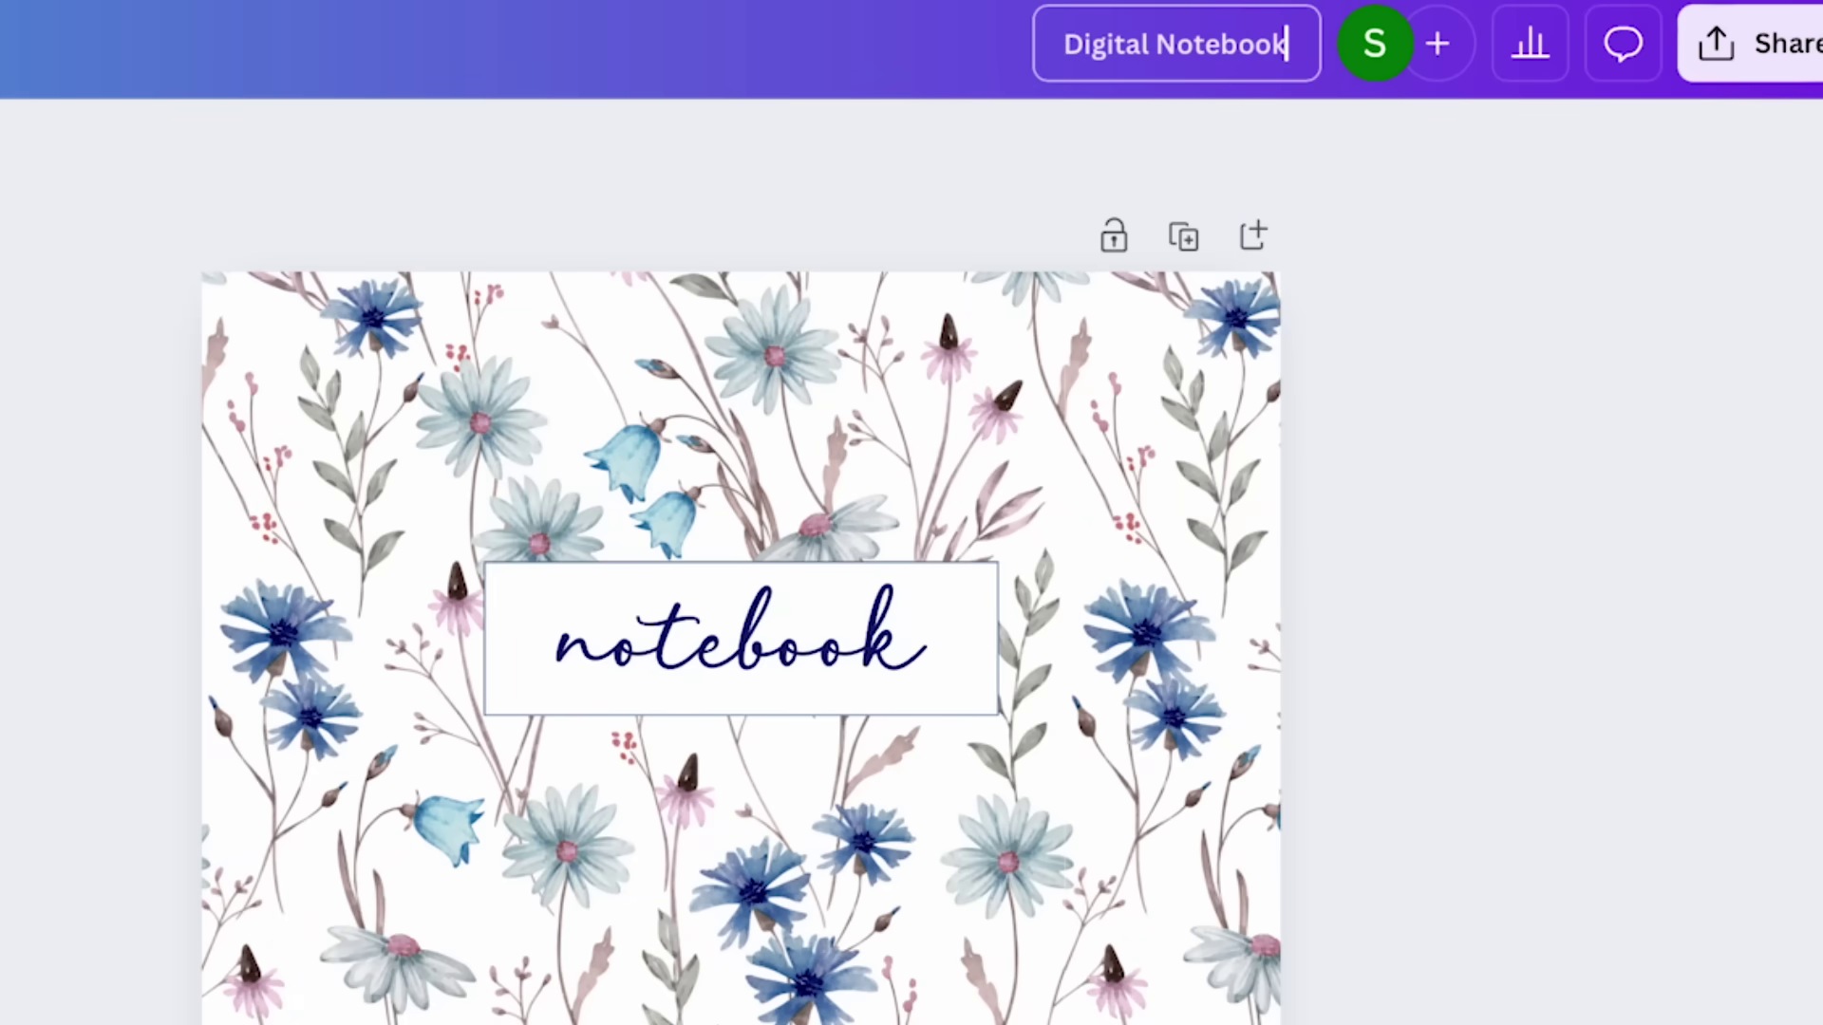
{"action": "key", "text": "Return"}
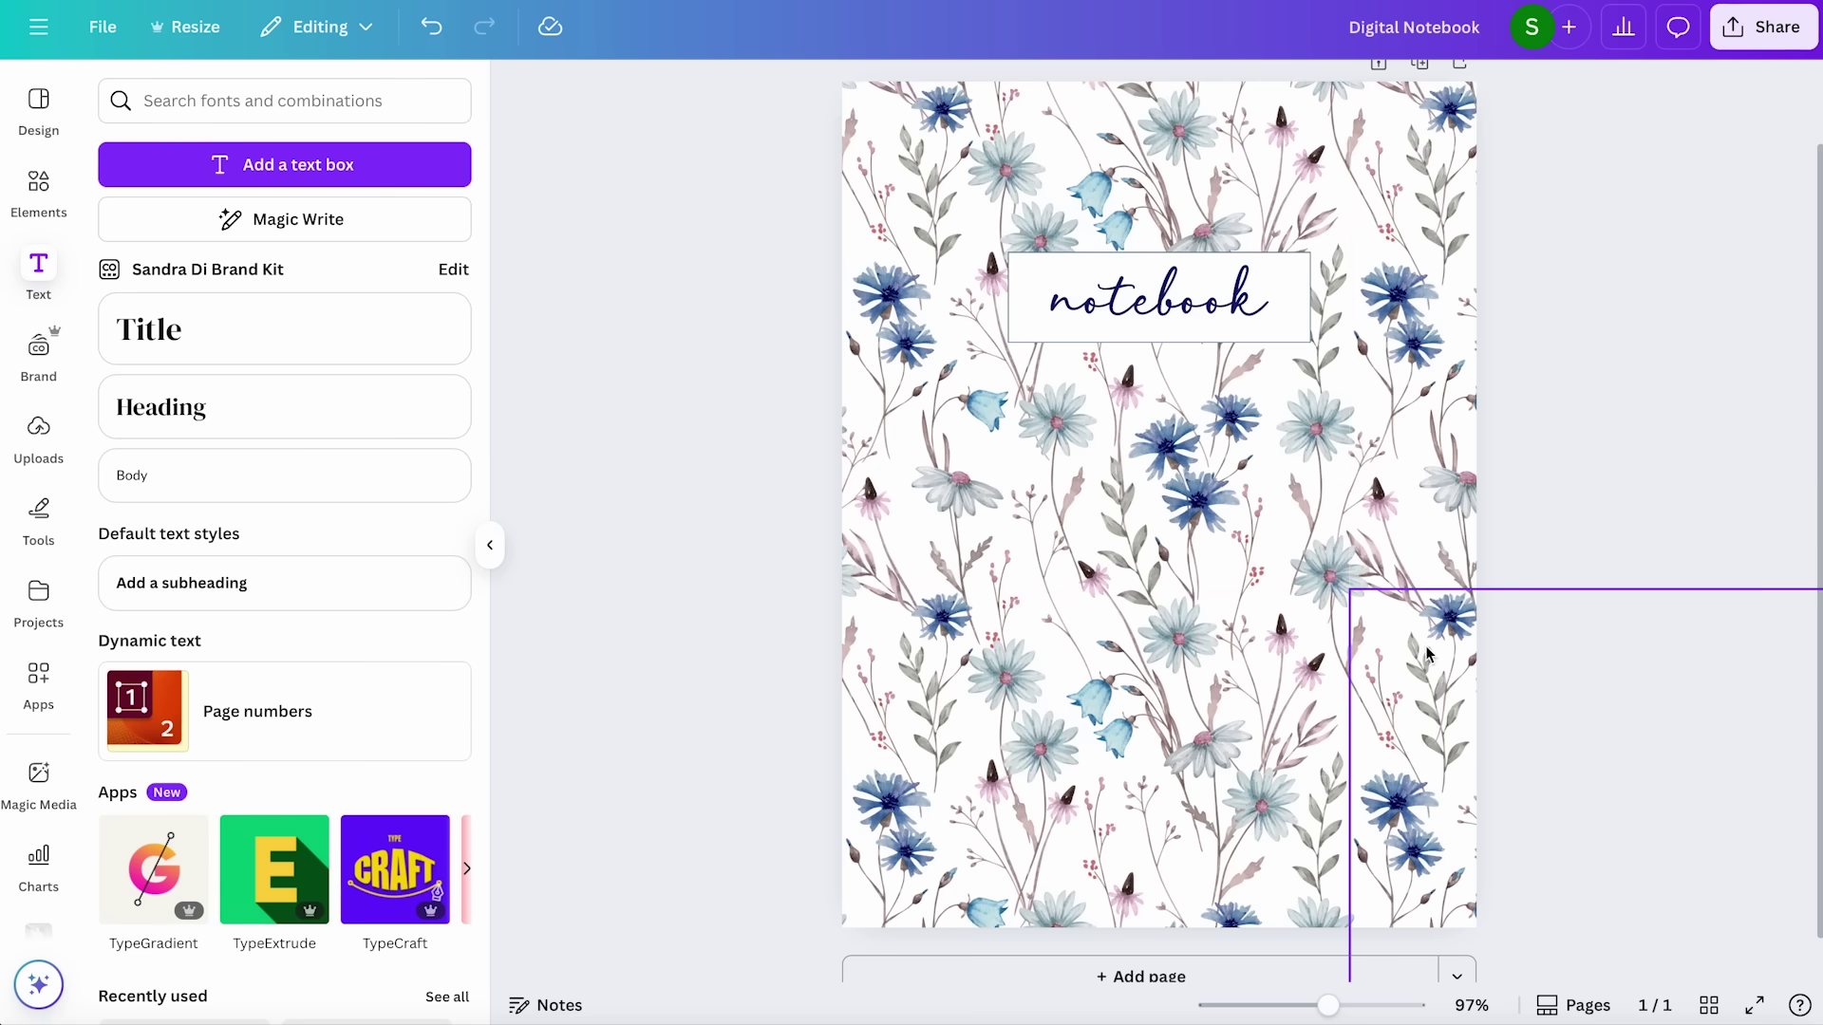
Add a blank second page and paste a copy of the cover's "notebook" title onto it
{"action": "scroll", "coordinate": [1415, 646], "scroll_direction": "down", "scroll_amount": 1}
{"action": "left_click", "coordinate": [1144, 942]}
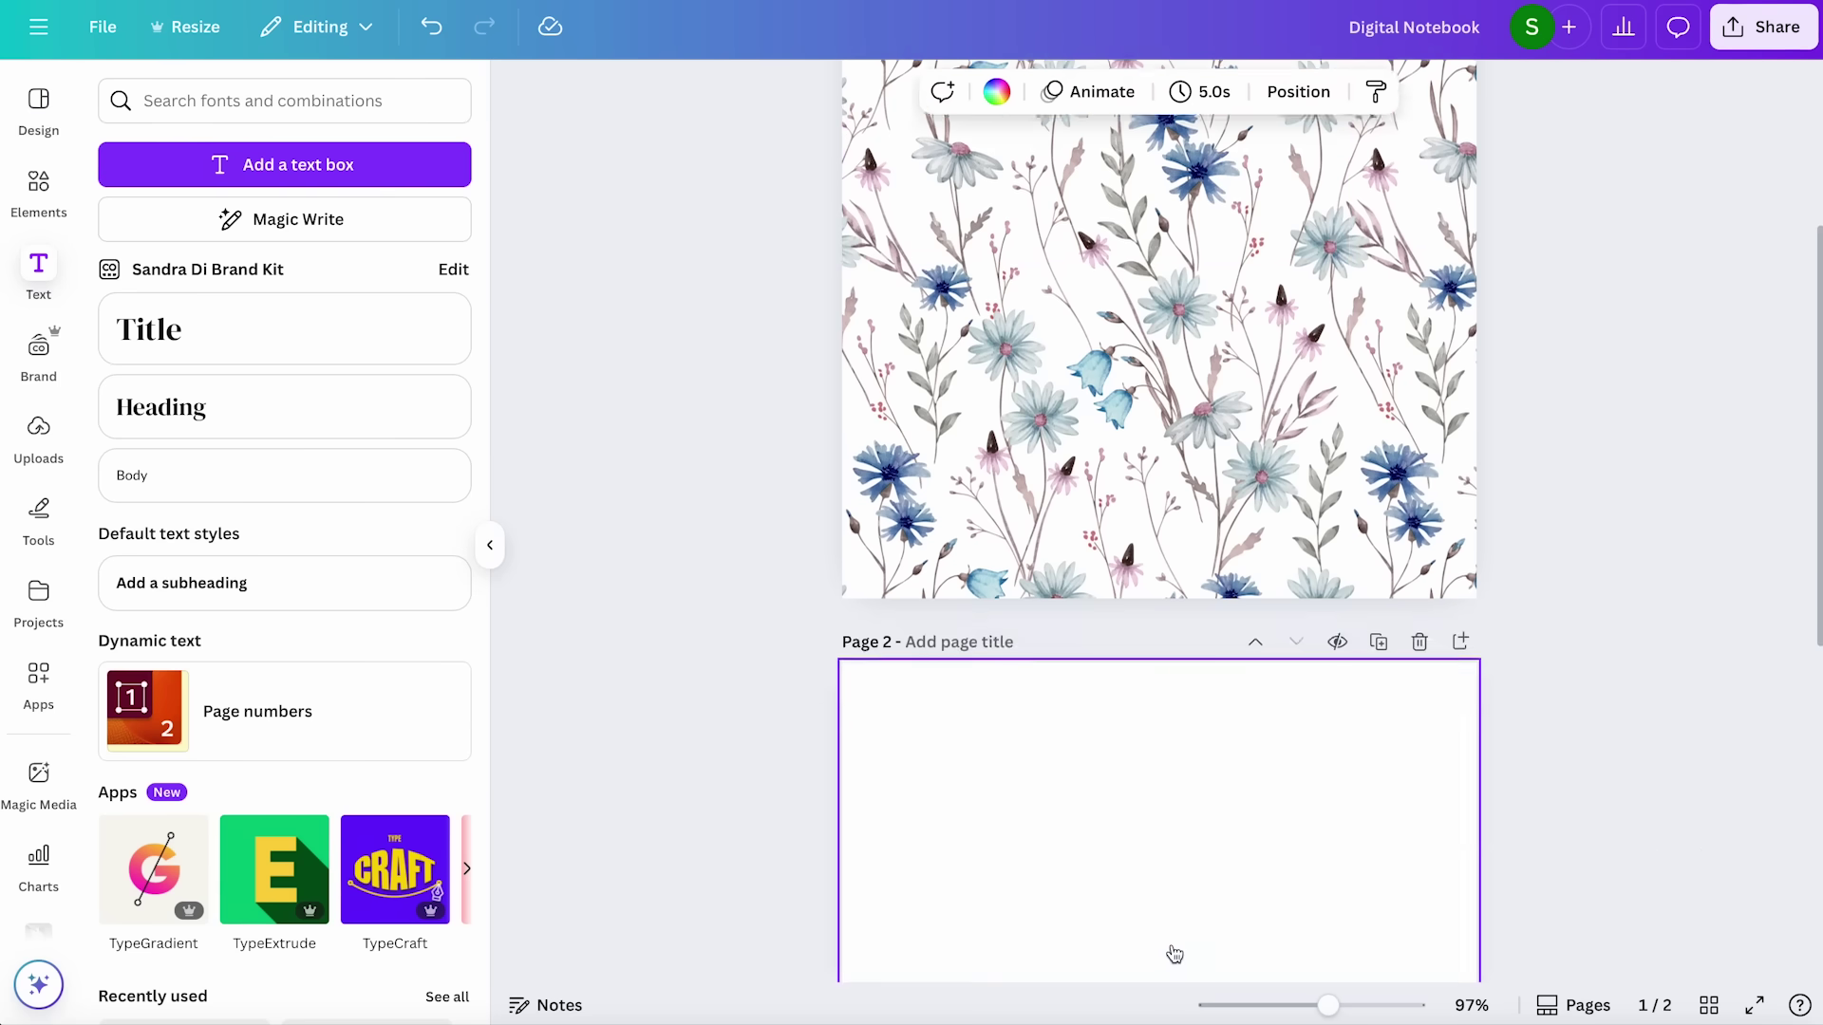
{"action": "scroll", "coordinate": [1120, 580], "scroll_direction": "up", "scroll_amount": 8}
{"action": "left_click", "coordinate": [1127, 193]}
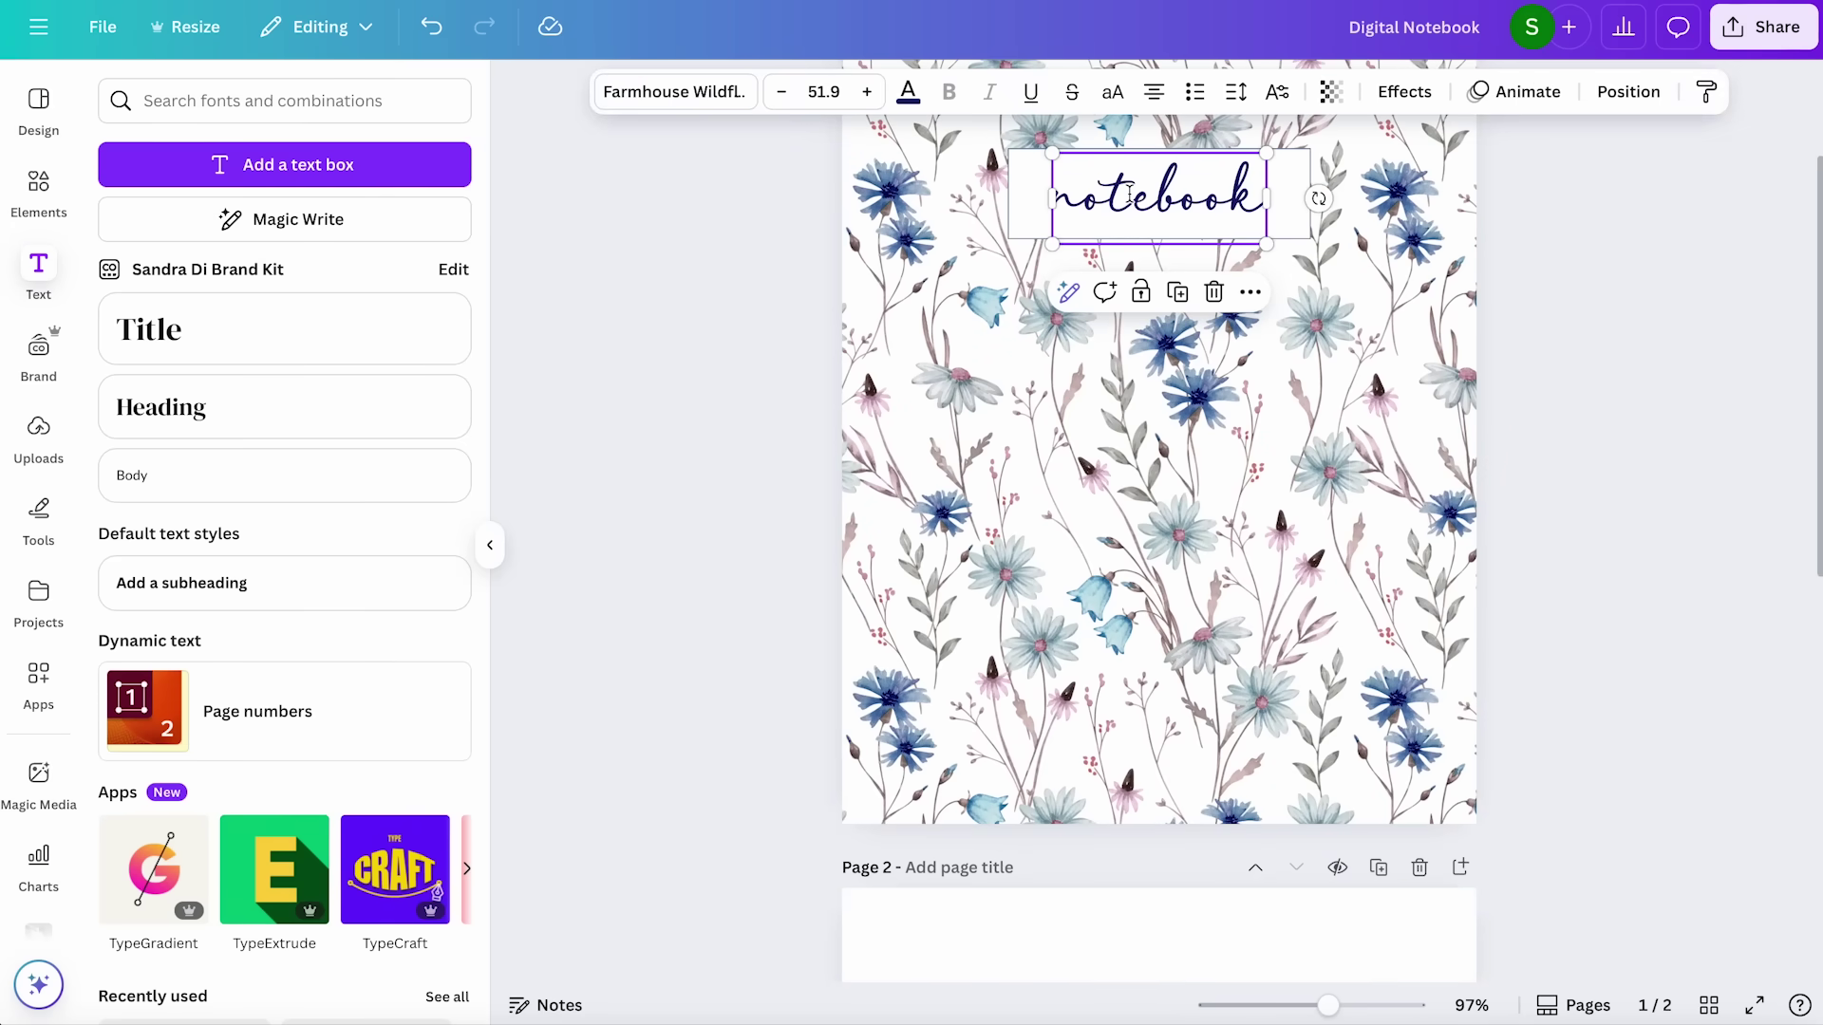
{"action": "scroll", "coordinate": [1035, 323], "scroll_direction": "down", "scroll_amount": 7}
{"action": "left_click", "coordinate": [1035, 323]}
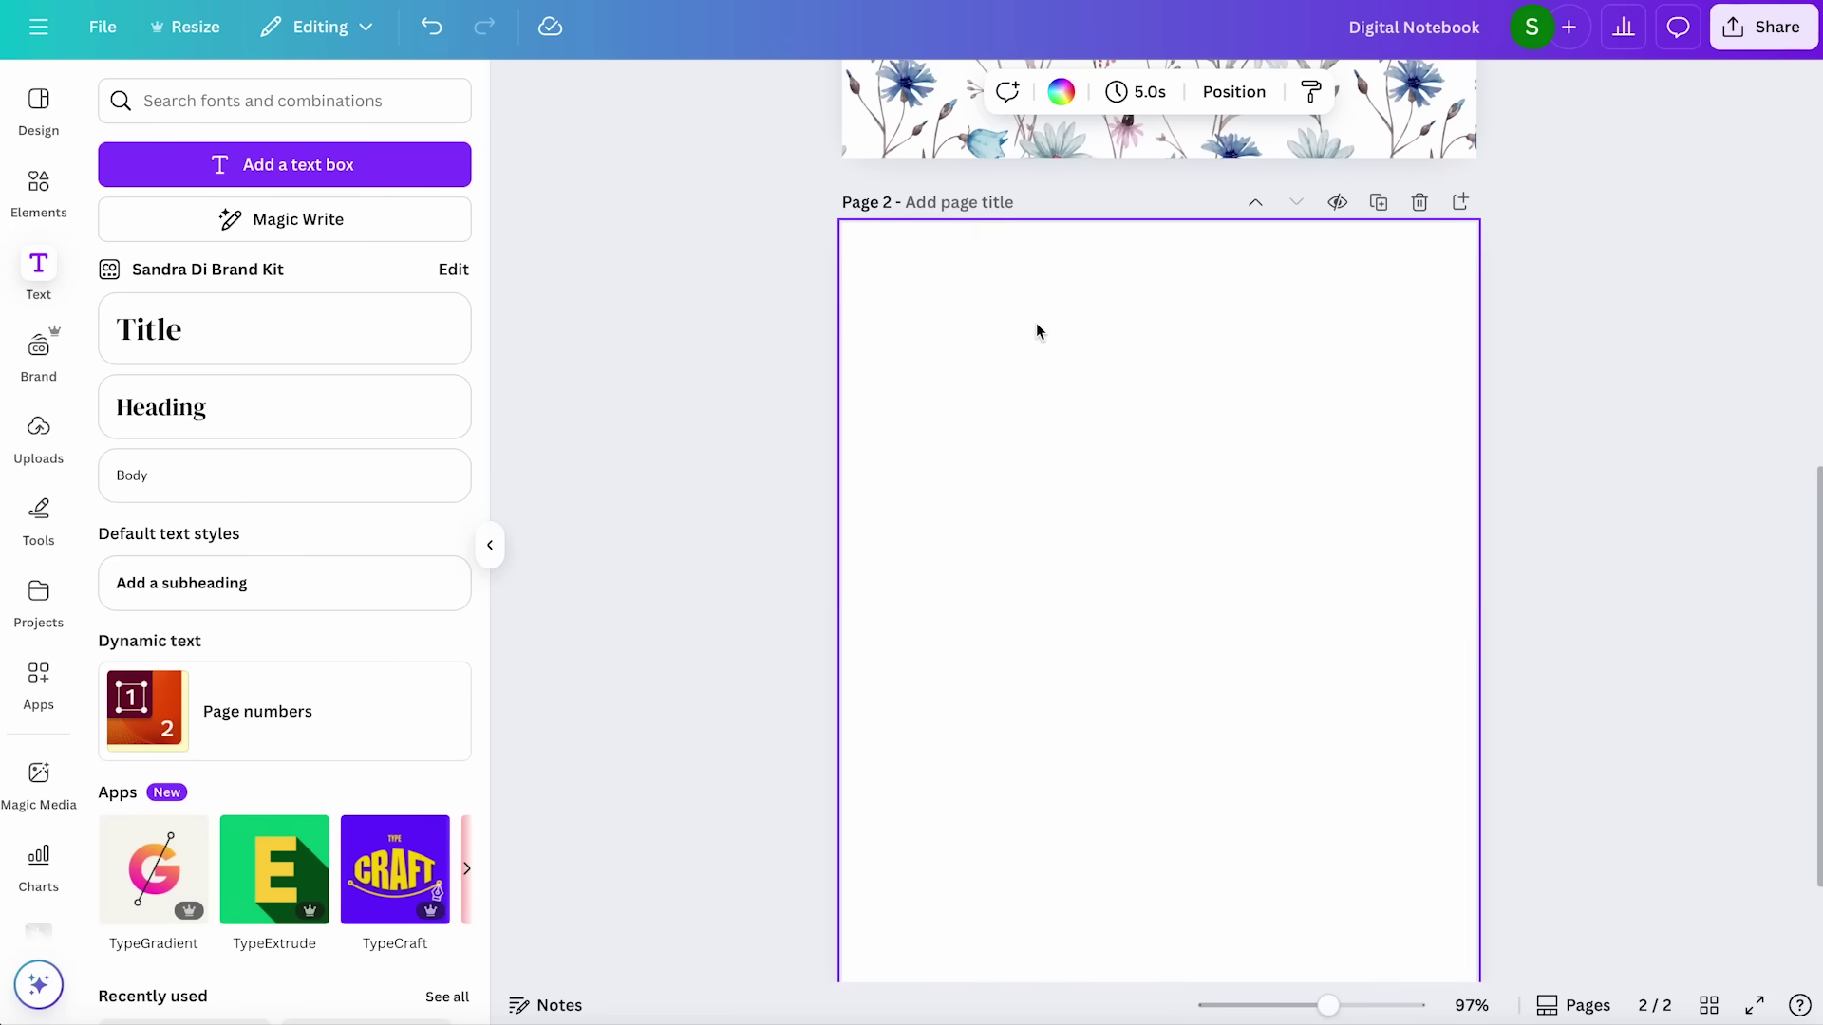
{"action": "key", "text": "ctrl+v"}
Move the pasted title to the upper-left corner of page 2 and change its text to "Notes"
{"action": "left_click_drag", "start_coordinate": [1116, 444], "coordinate": [959, 304]}
{"action": "double_click", "coordinate": [959, 303]}
{"action": "type", "text": "Notes"}
{"action": "left_click", "coordinate": [1115, 329]}
Add a brand-style title reading "DATE:" to the right of the "Notes" heading on page 2
{"action": "left_click", "coordinate": [149, 330]}
{"action": "left_click_drag", "start_coordinate": [1246, 487], "coordinate": [1324, 170]}
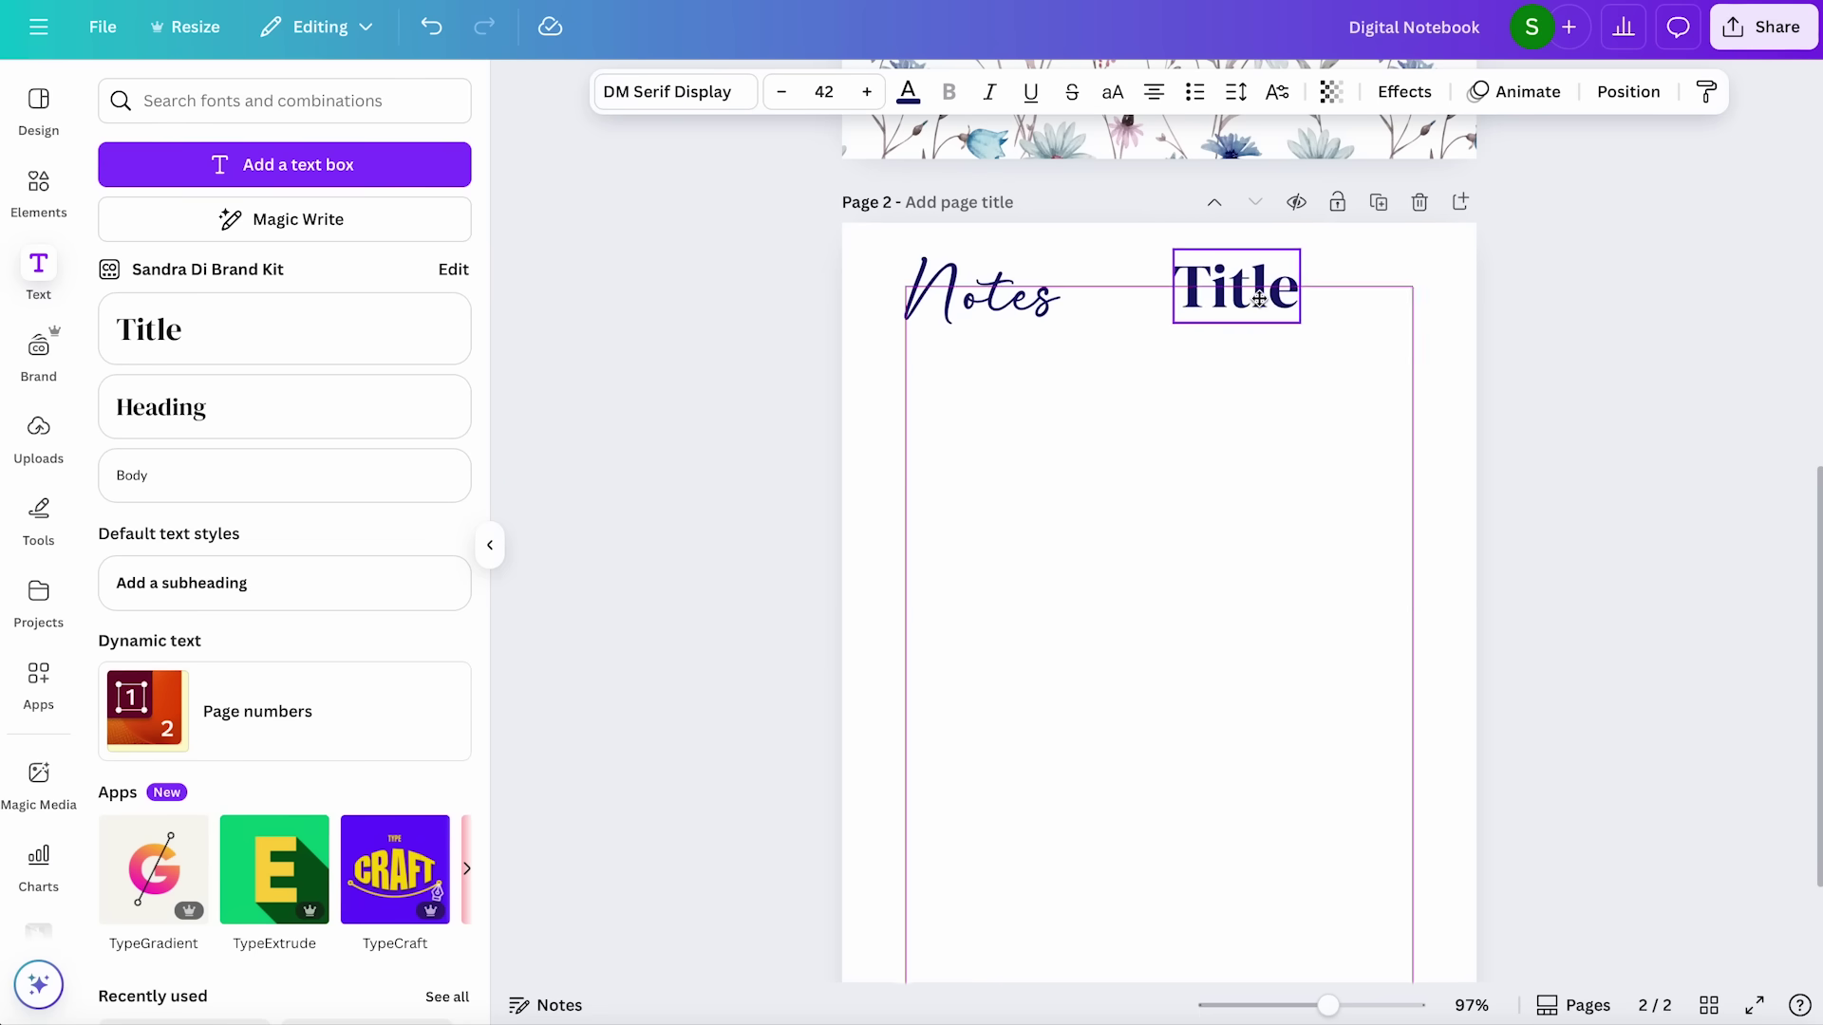
{"action": "double_click", "coordinate": [1236, 286]}
{"action": "type", "text": "DATE:"}
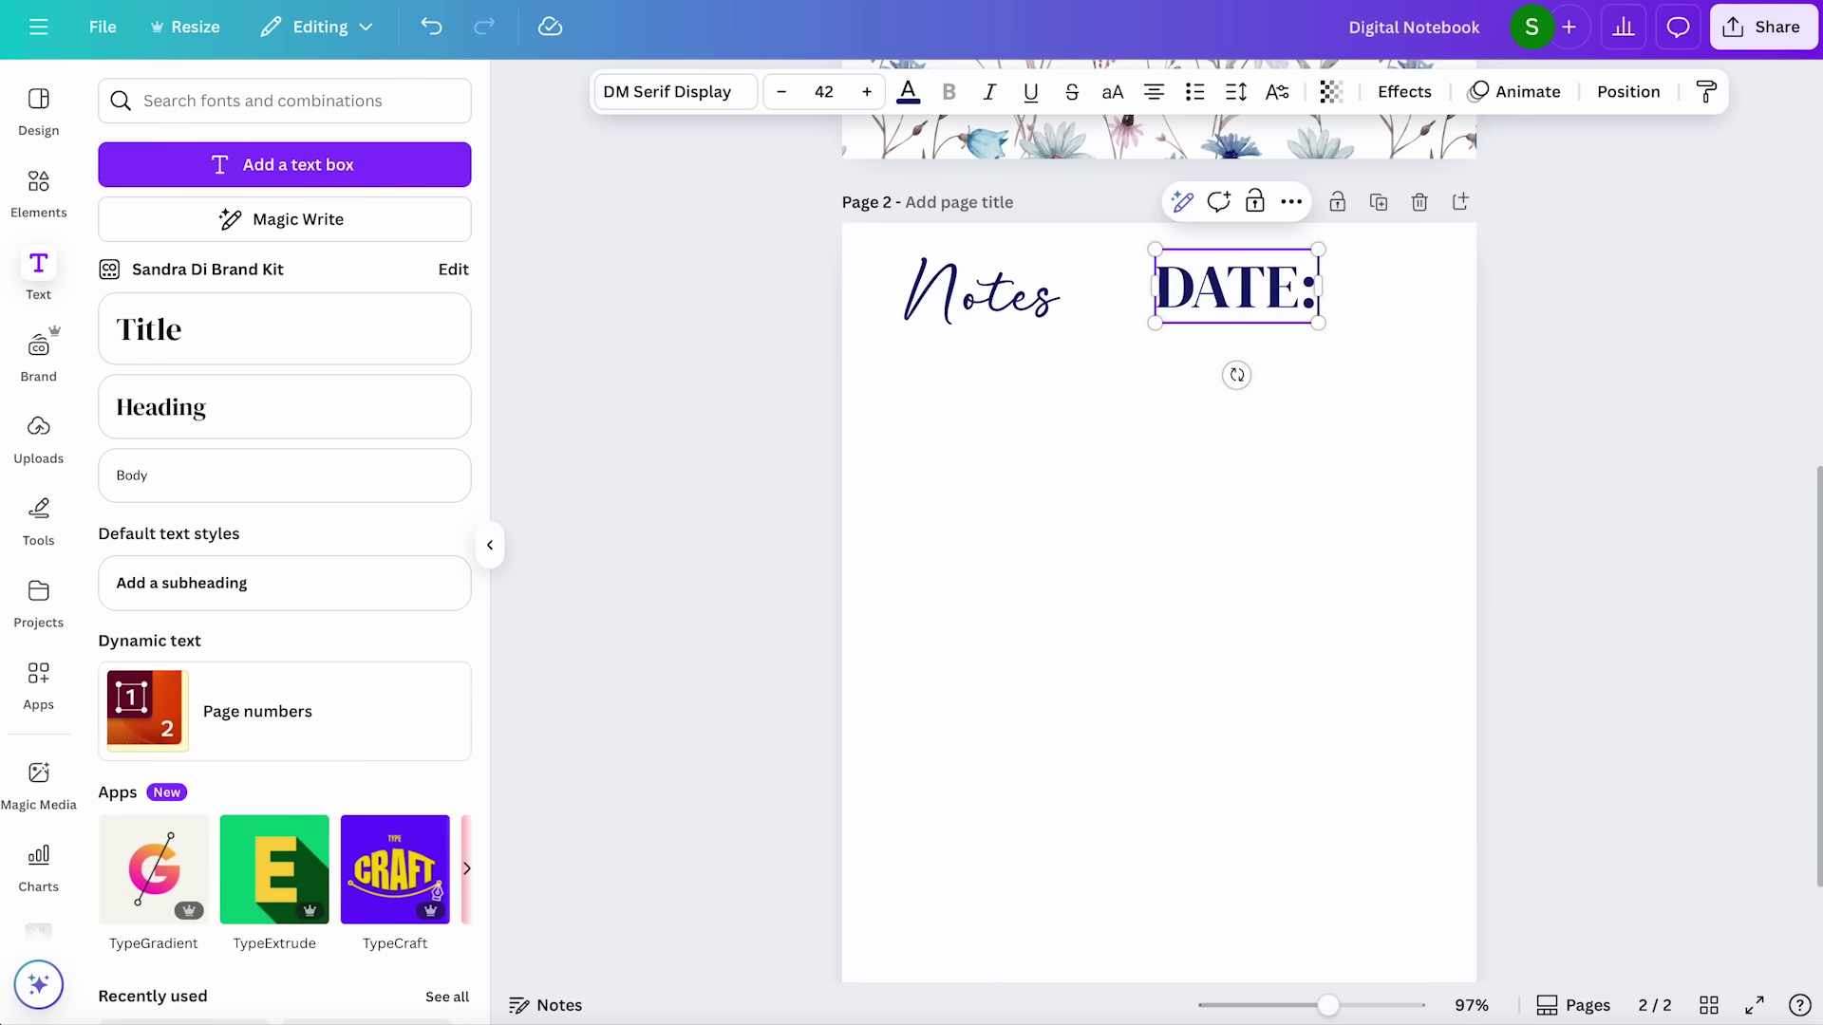
Colour both the "Notes" and "DATE:" texts black
{"action": "left_click_drag", "start_coordinate": [1359, 427], "coordinate": [892, 240]}
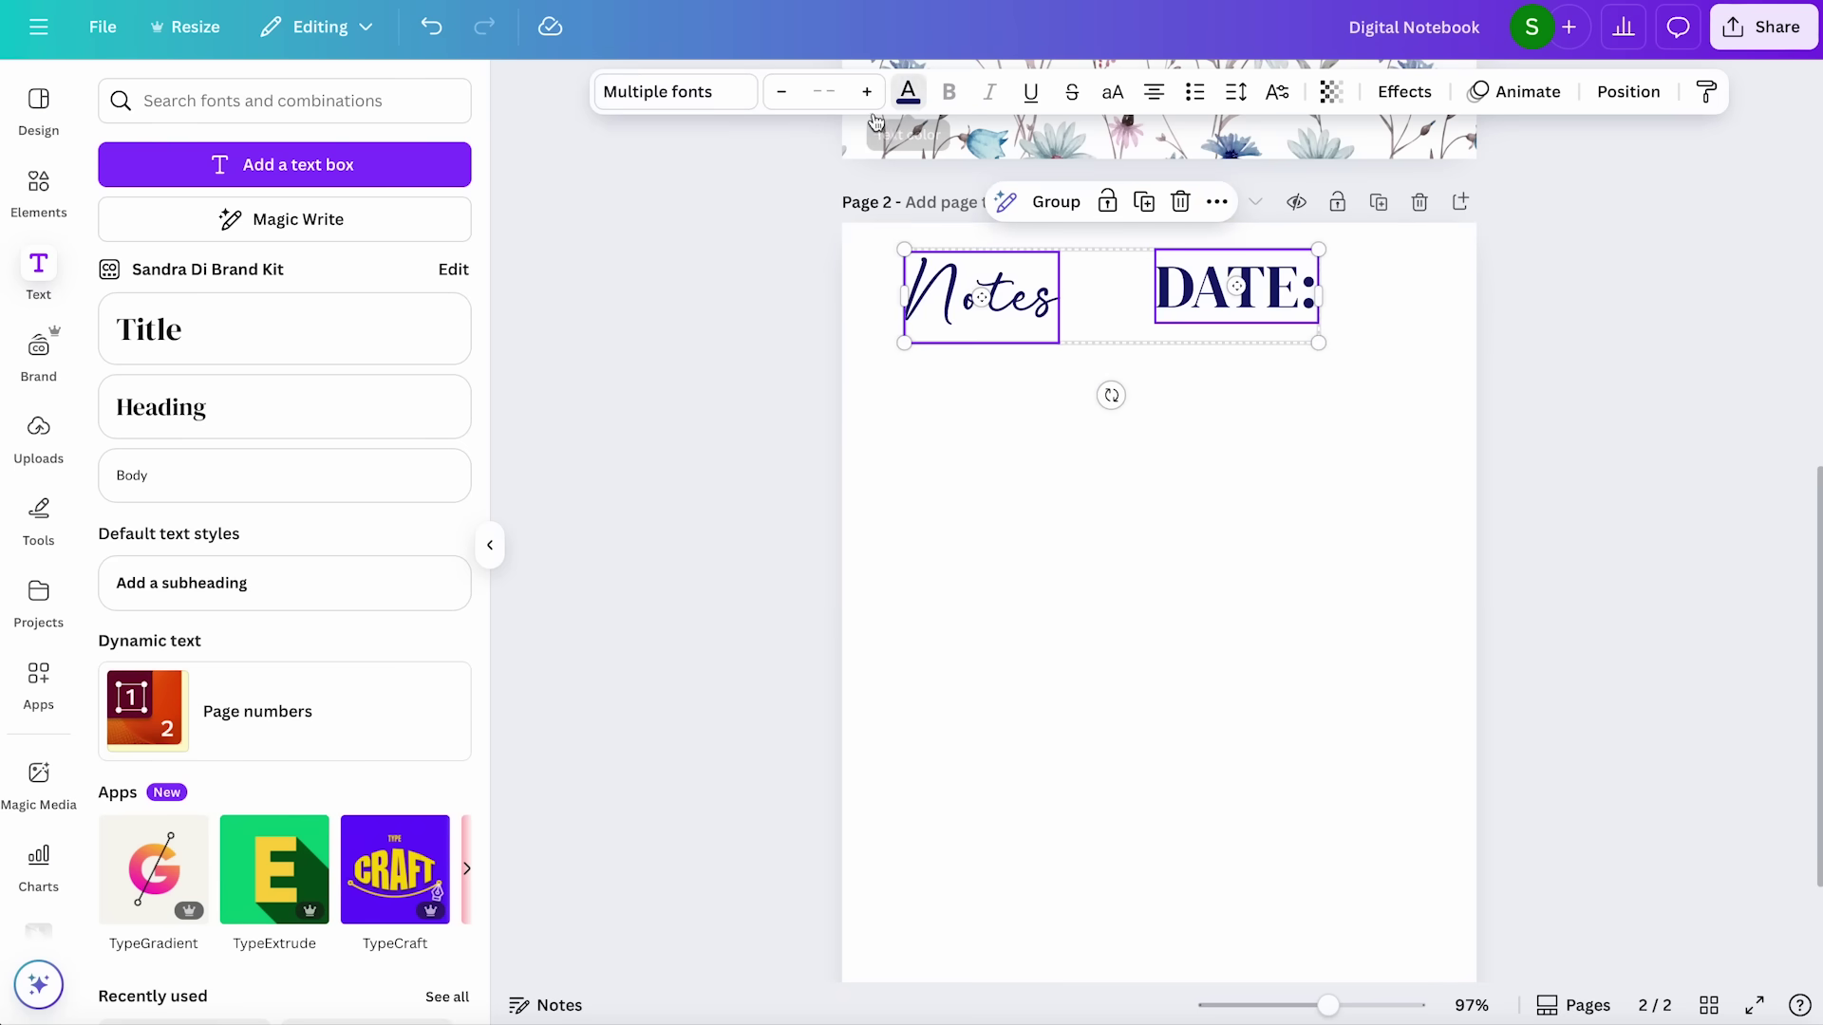
{"action": "left_click", "coordinate": [908, 91]}
{"action": "left_click", "coordinate": [187, 266]}
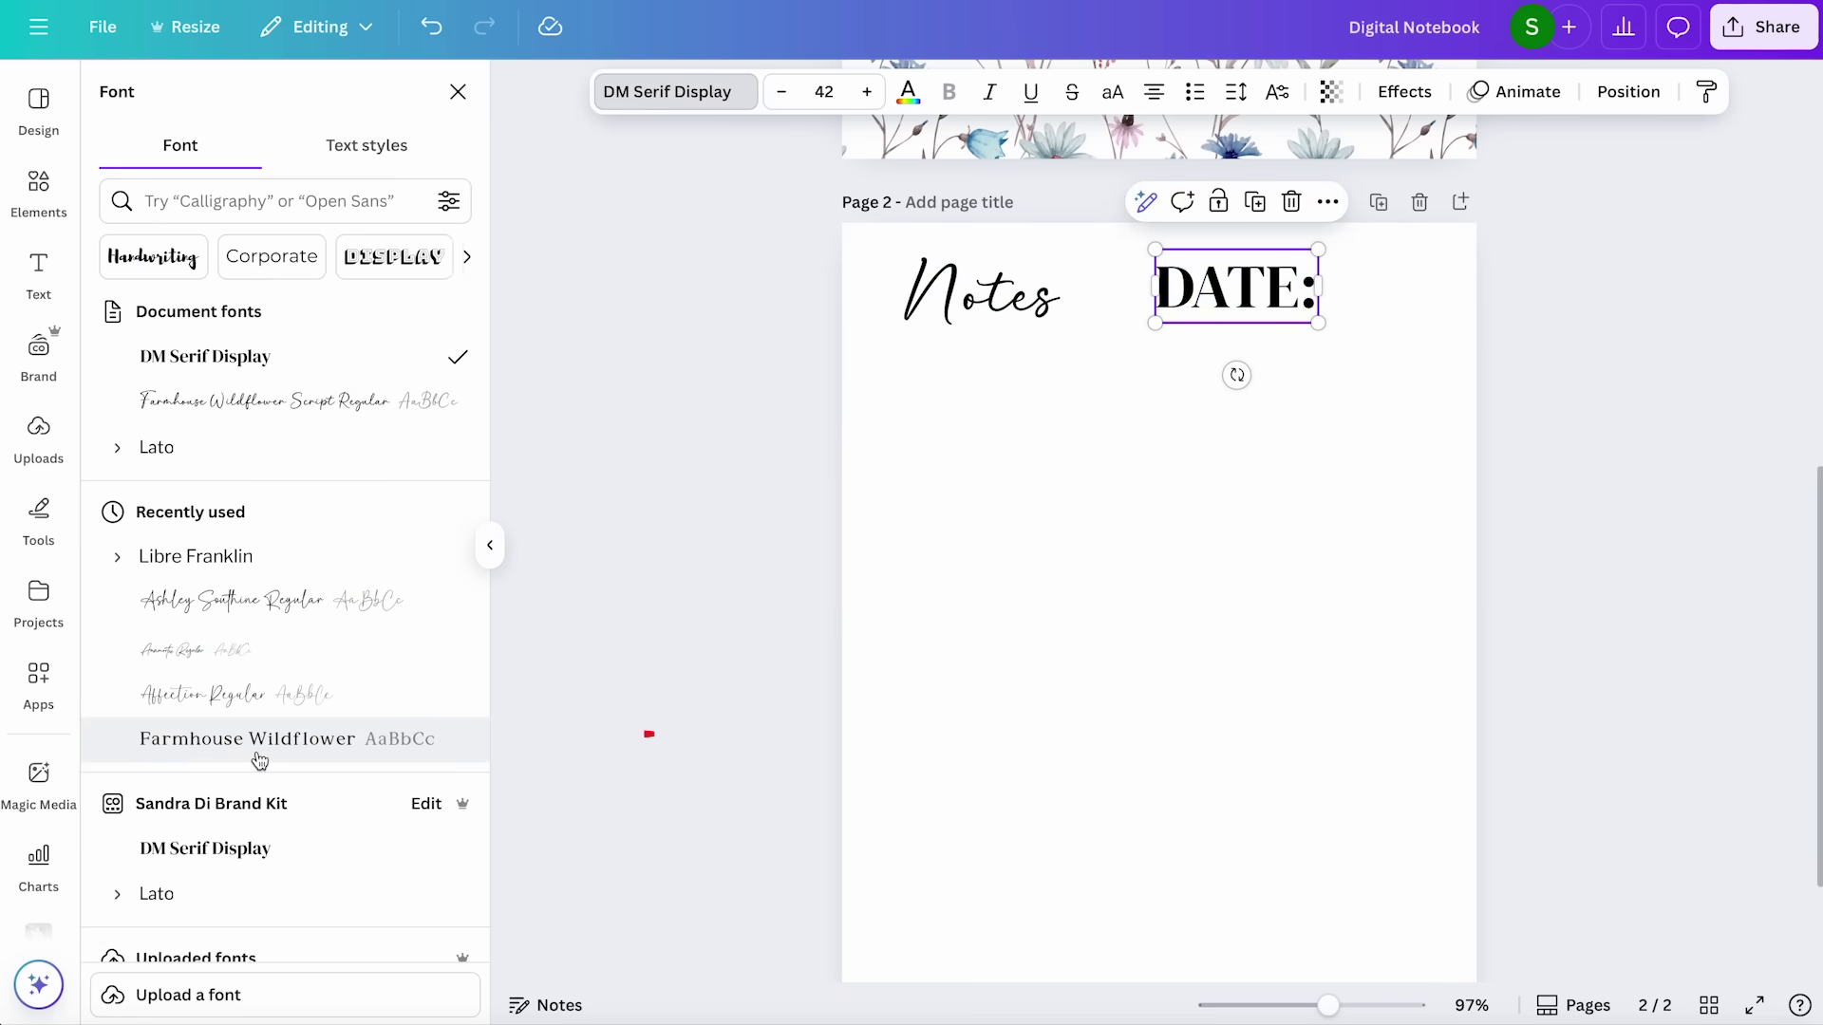
Set the "DATE:" text in the Farmhouse Wildflower font and shrink it to size 16.4
{"action": "left_click", "coordinate": [259, 757]}
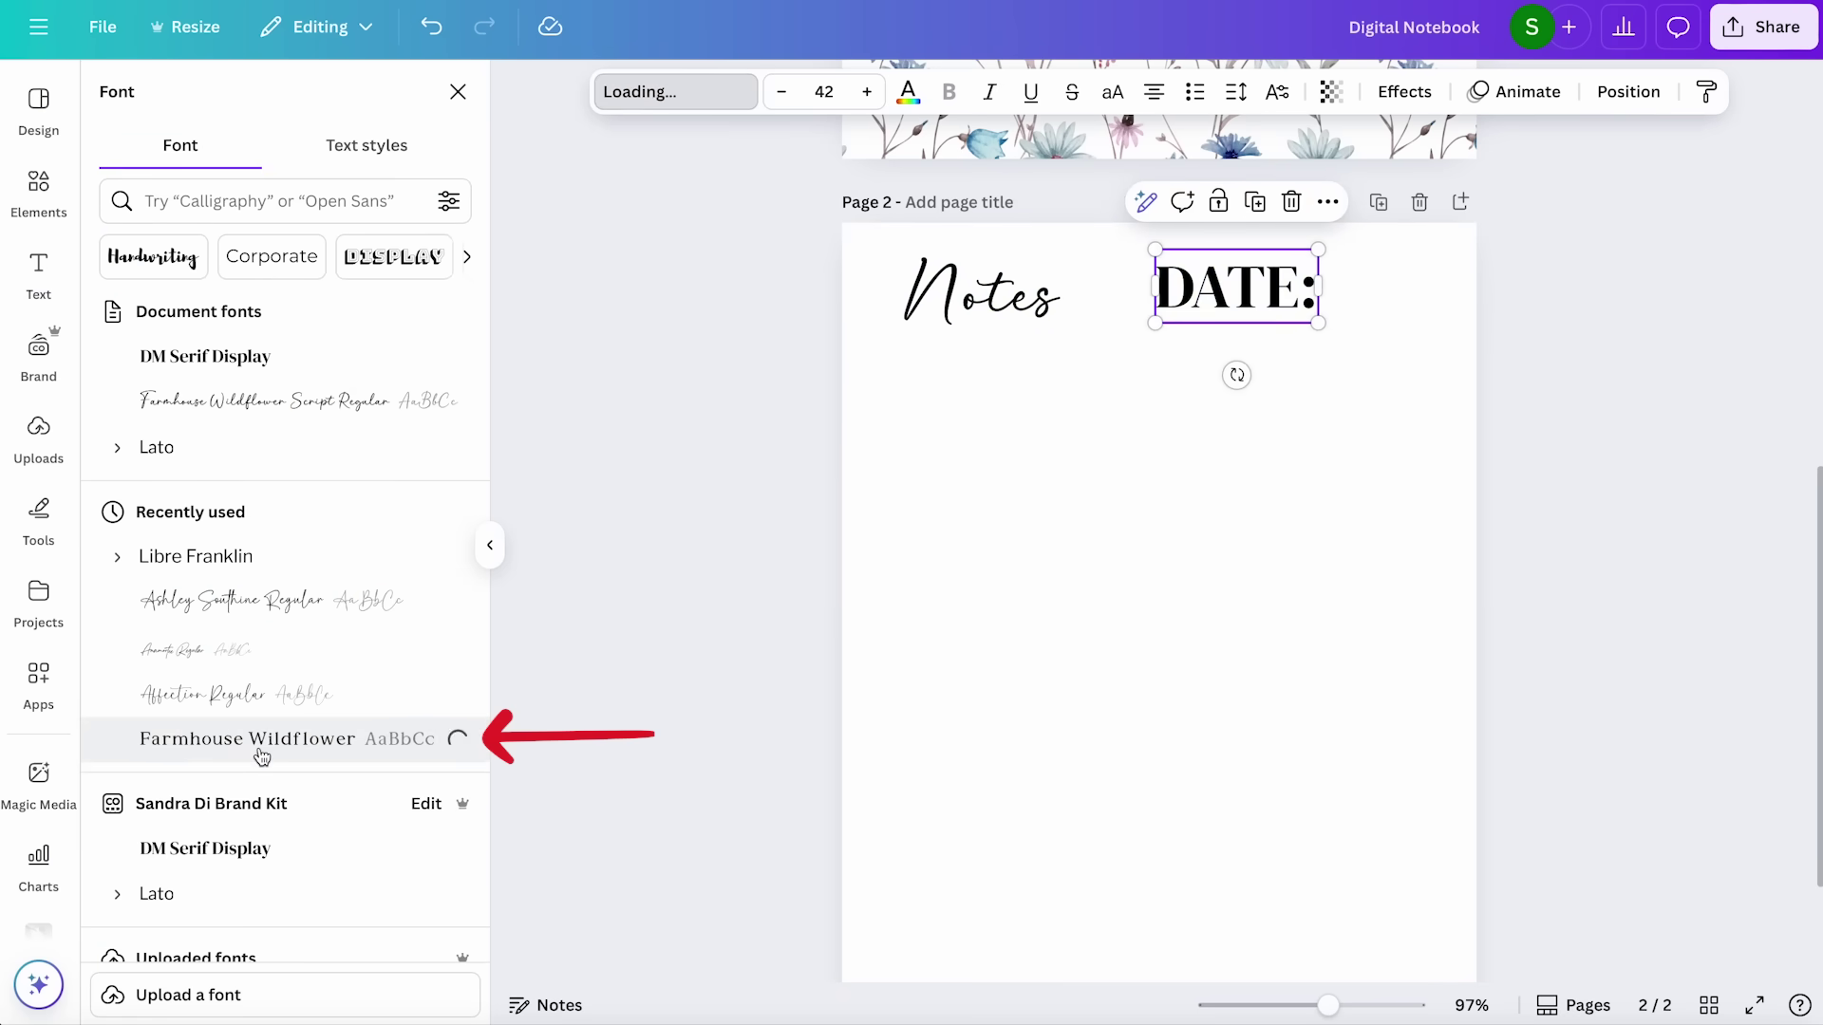
{"action": "left_click", "coordinate": [1320, 309]}
{"action": "left_click_drag", "start_coordinate": [1324, 323], "coordinate": [1215, 283]}
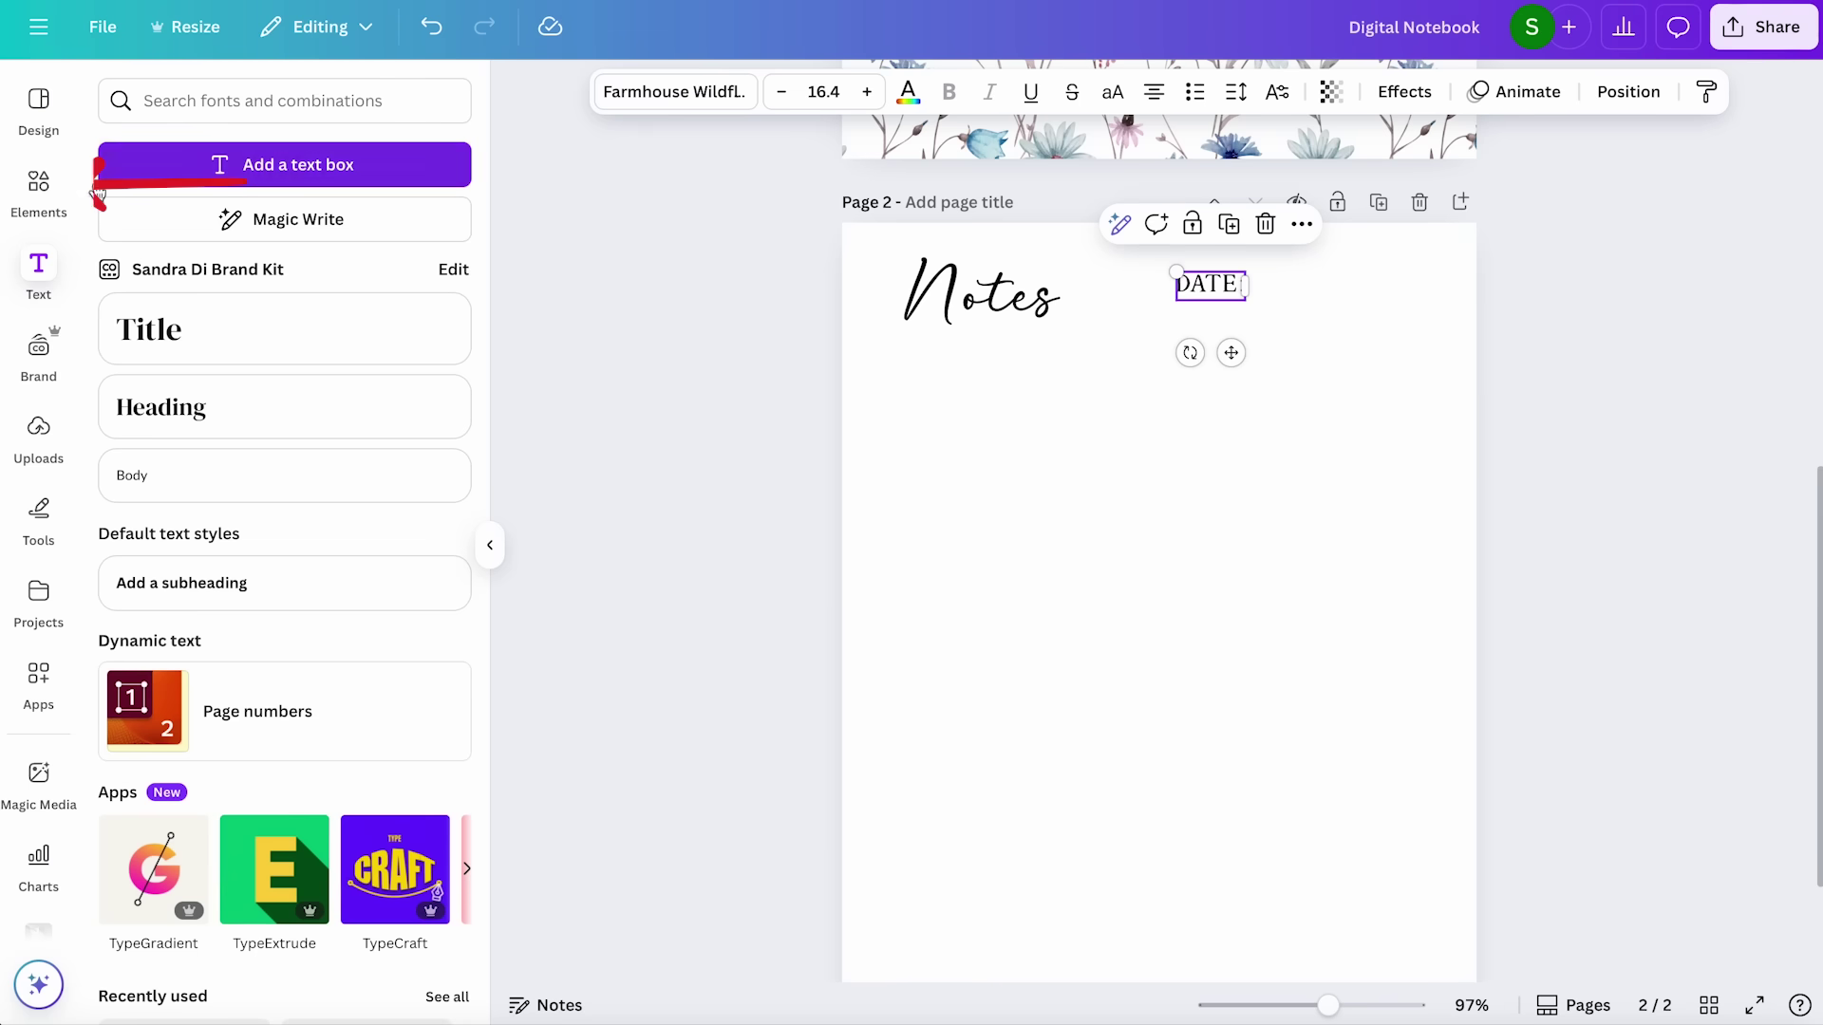
Add a line with stroke weight 1 directly beneath "DATE:" and extend it toward the page's right margin
{"action": "left_click", "coordinate": [38, 185]}
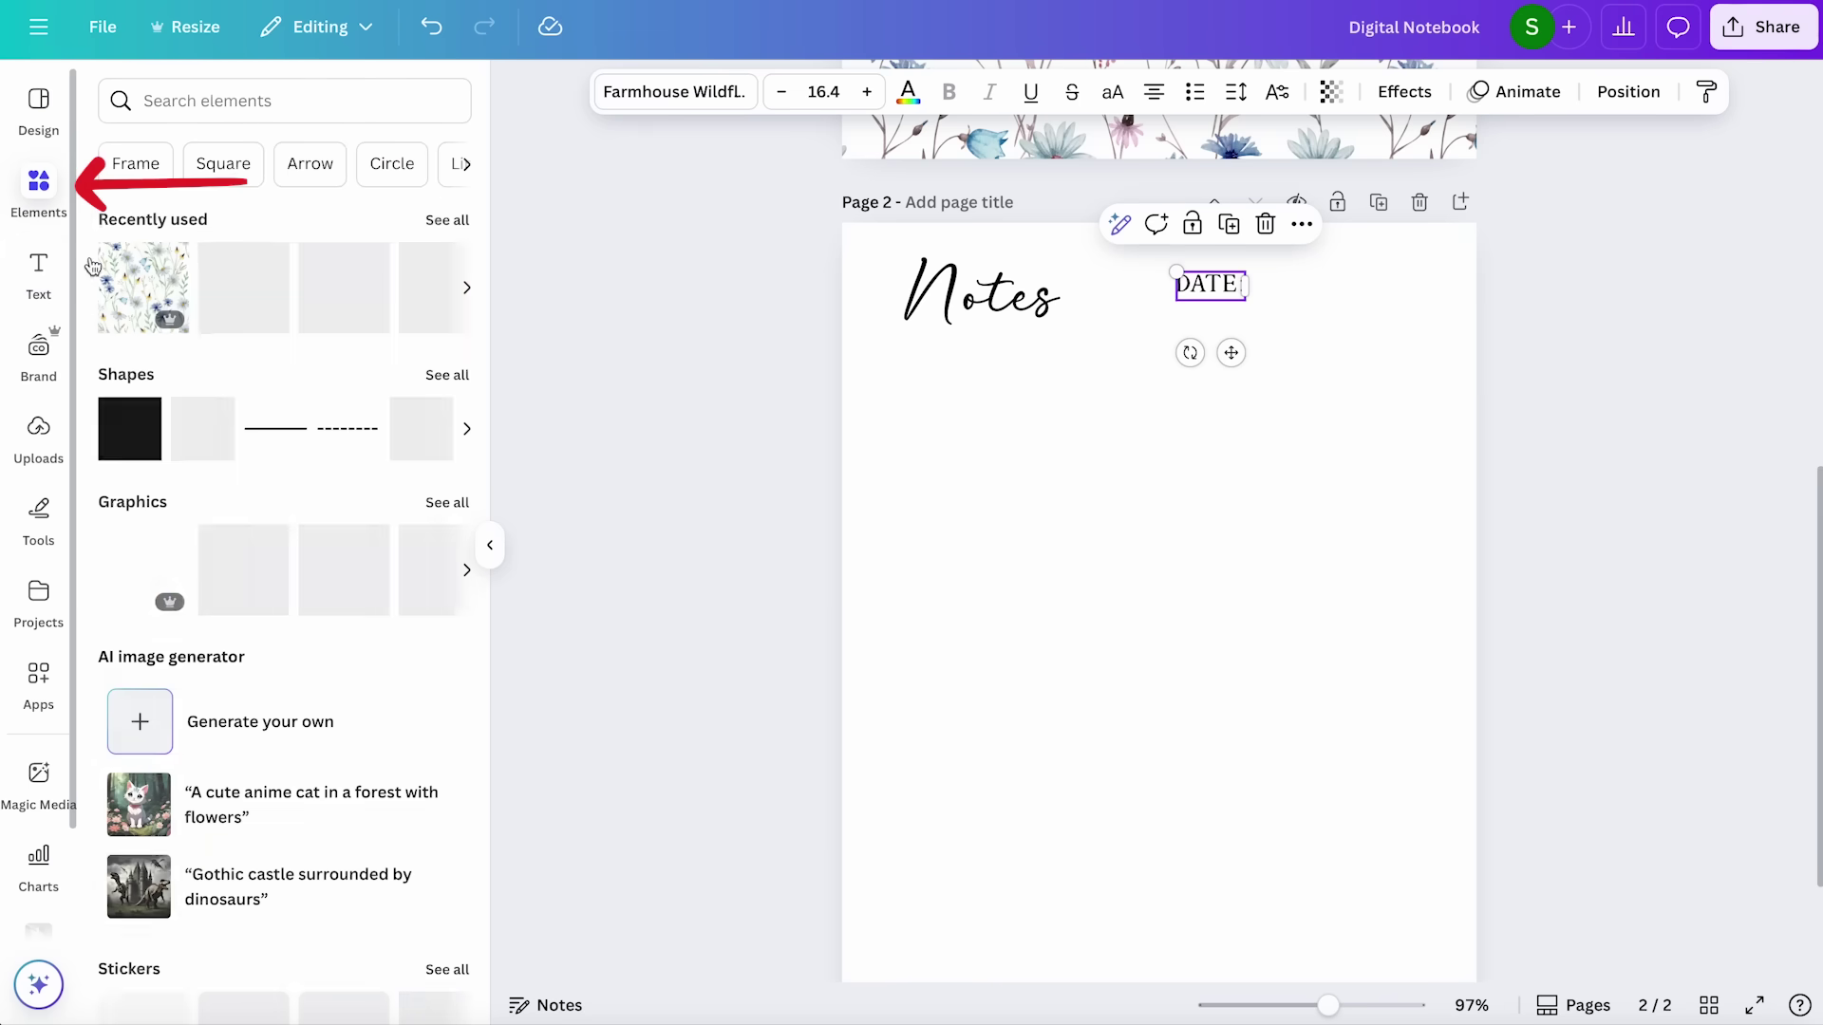
{"action": "left_click", "coordinate": [272, 432]}
{"action": "left_click", "coordinate": [1290, 422]}
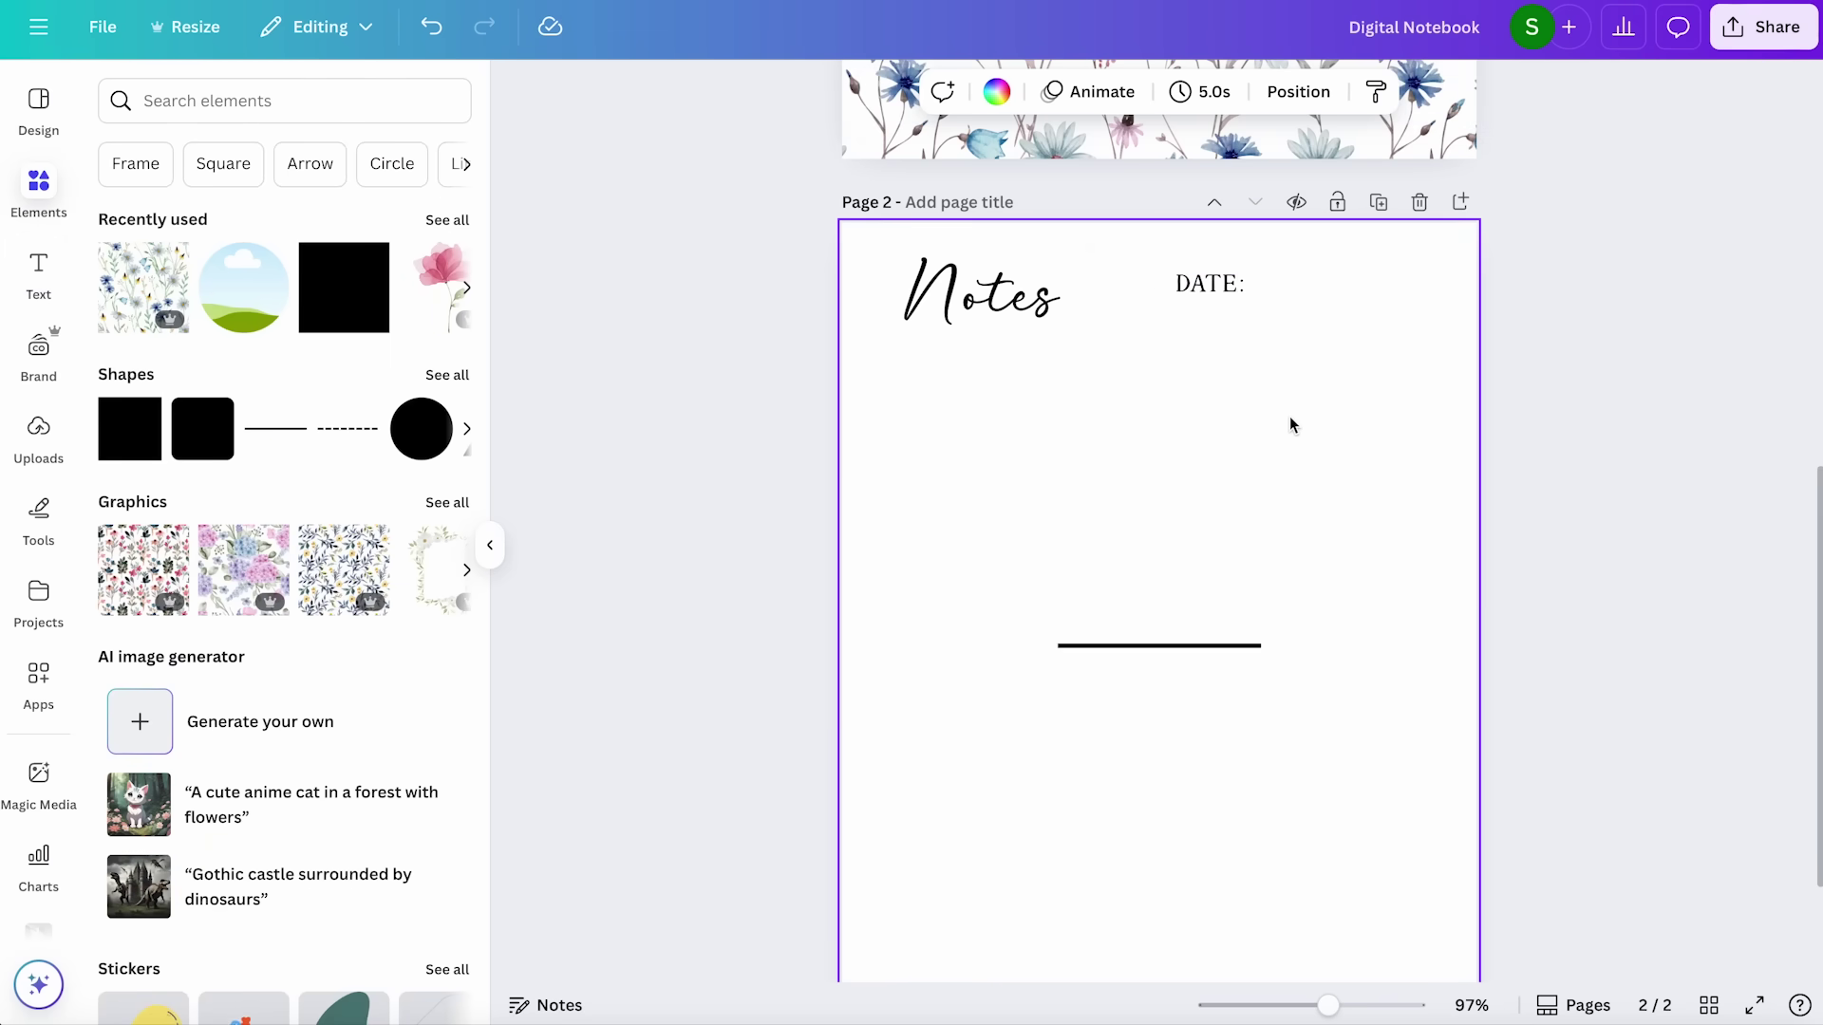
{"action": "key", "text": "l"}
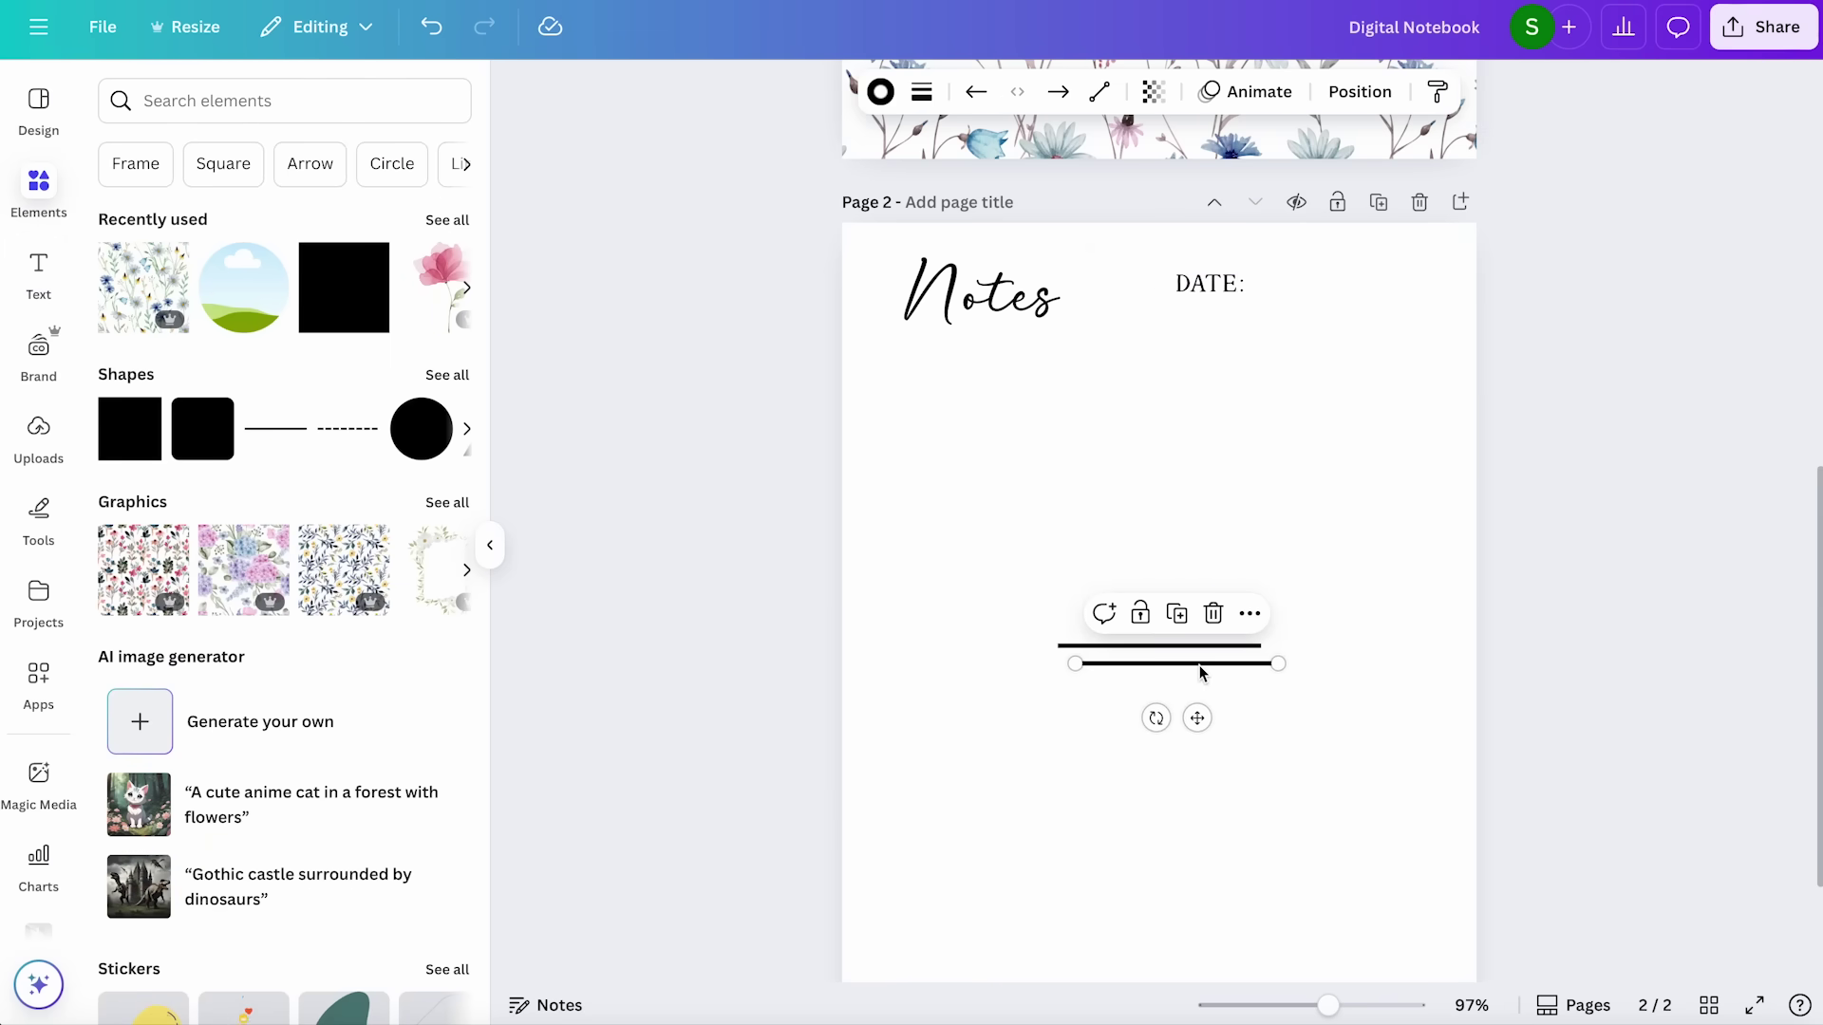
{"action": "left_click", "coordinate": [921, 92]}
{"action": "type", "text": "1"}
{"action": "key", "text": "Escape"}
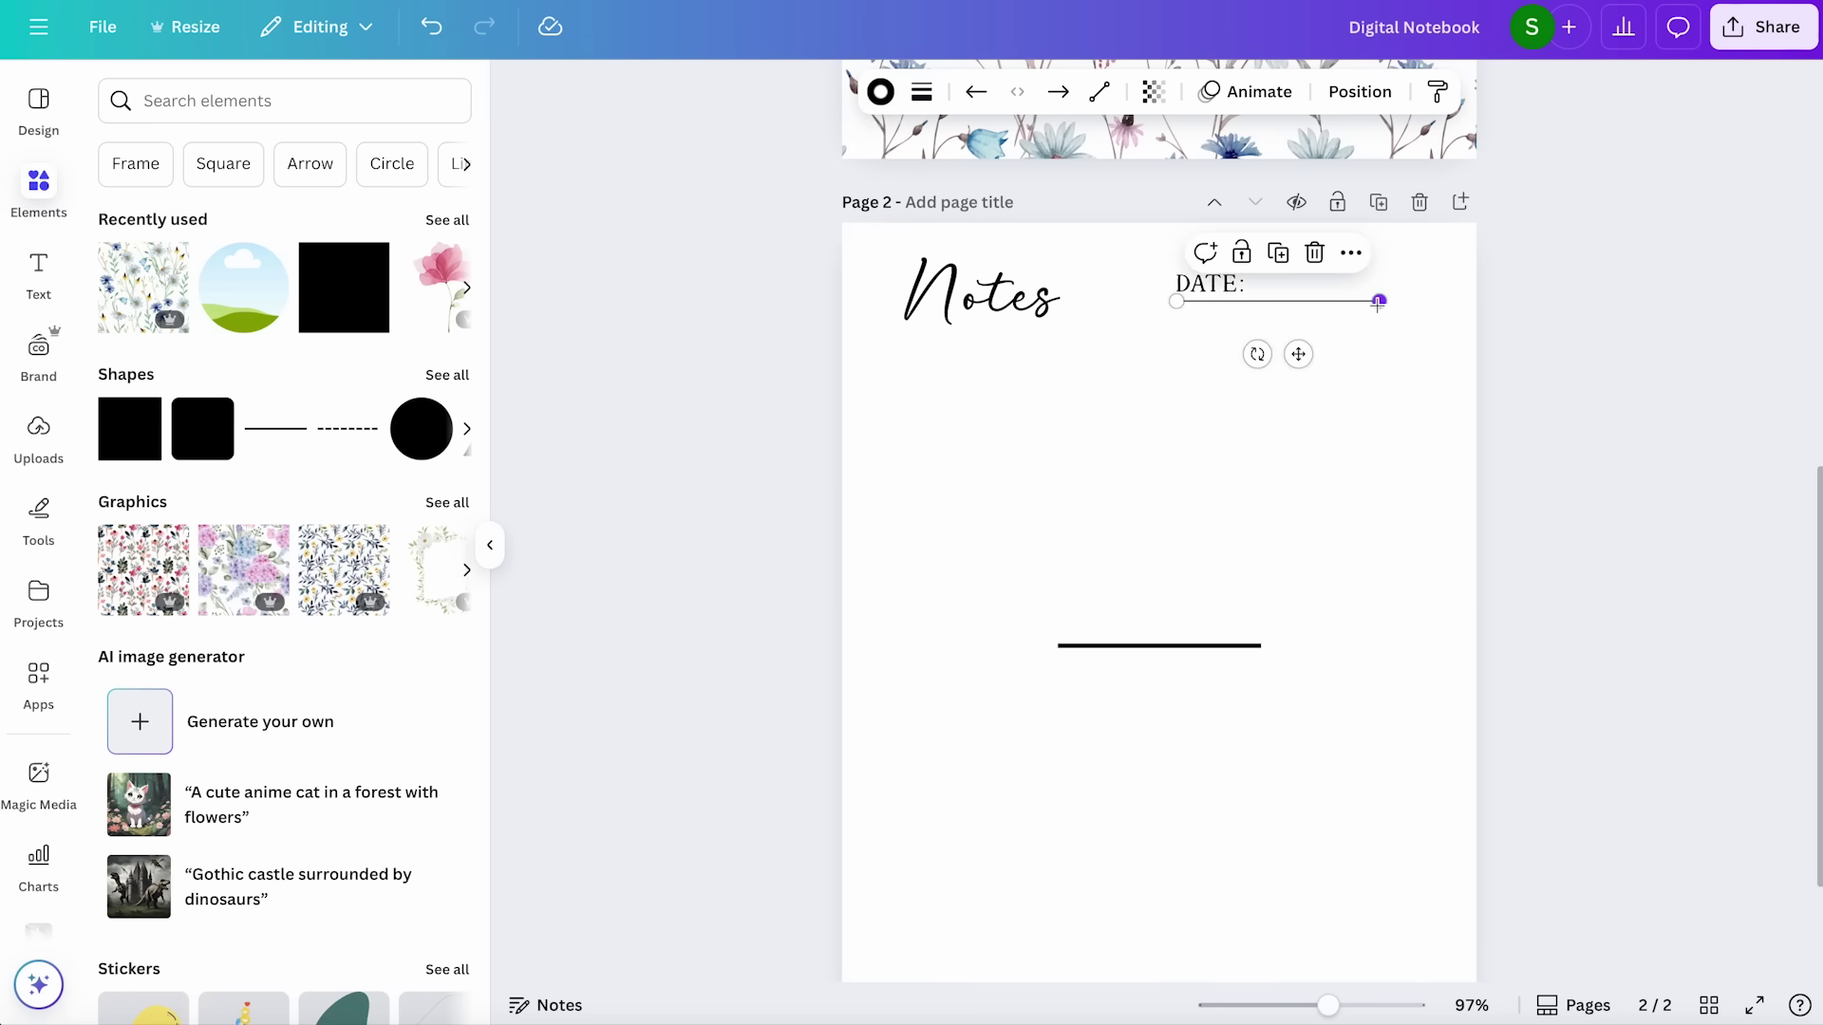
{"action": "left_click_drag", "start_coordinate": [1379, 301], "coordinate": [1403, 301]}
Delete the surplus thick line in the middle of page 2
{"action": "left_click", "coordinate": [1341, 427]}
{"action": "left_click", "coordinate": [1193, 647]}
{"action": "key", "text": "Delete"}
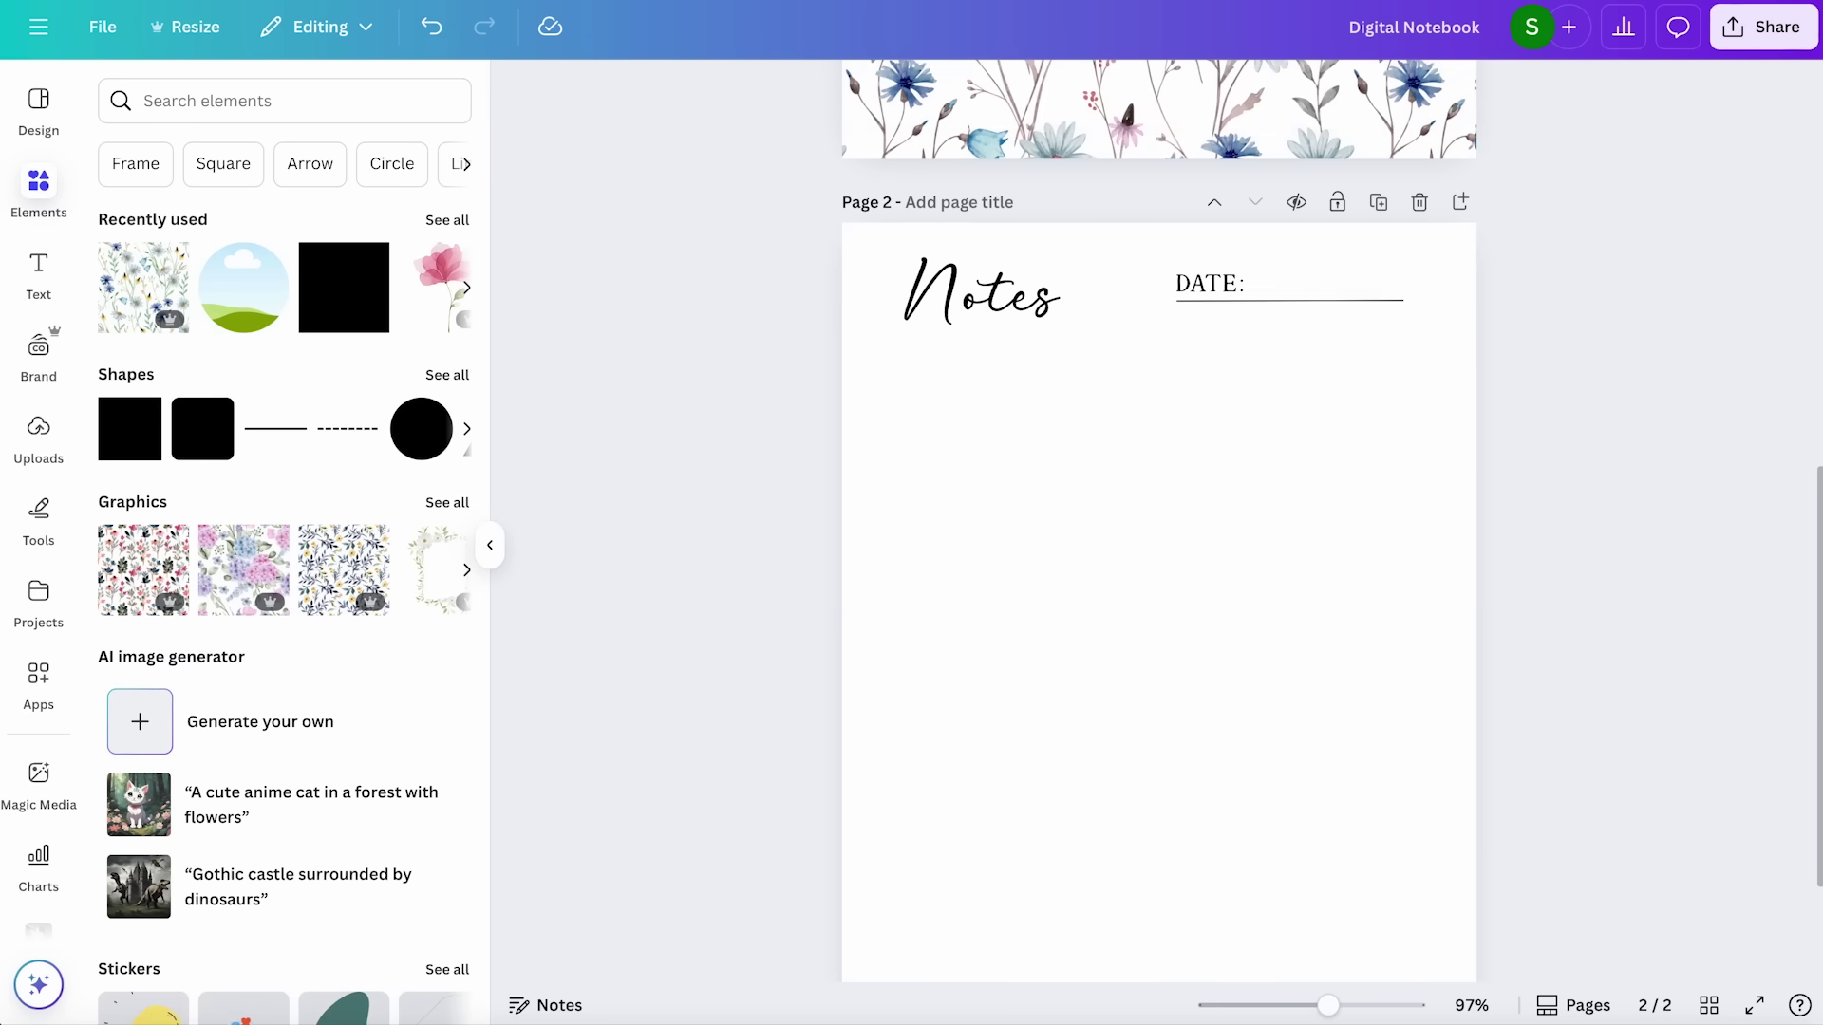
Add a thin writing line below the page header, spanning from the left edge of "Notes" to the end of the date line
{"action": "left_click", "coordinate": [936, 389]}
{"action": "scroll", "coordinate": [1163, 446], "scroll_direction": "down", "scroll_amount": 2}
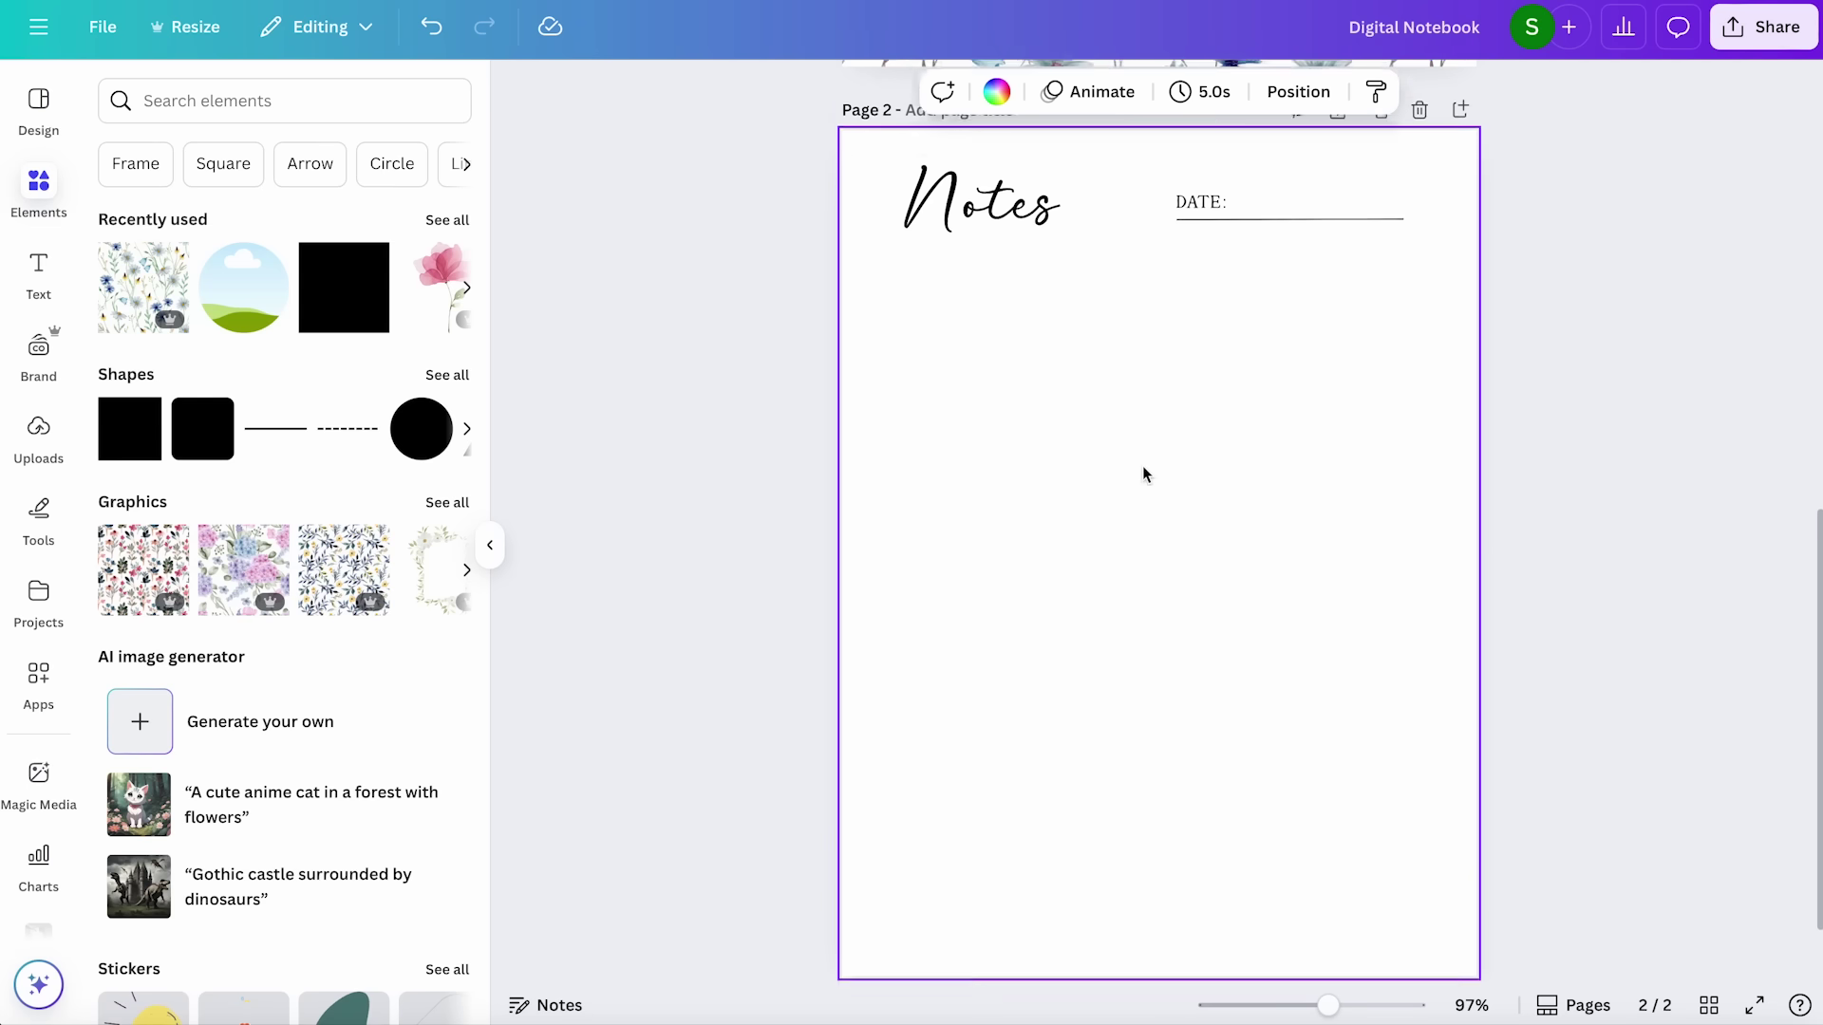
{"action": "key", "text": "l"}
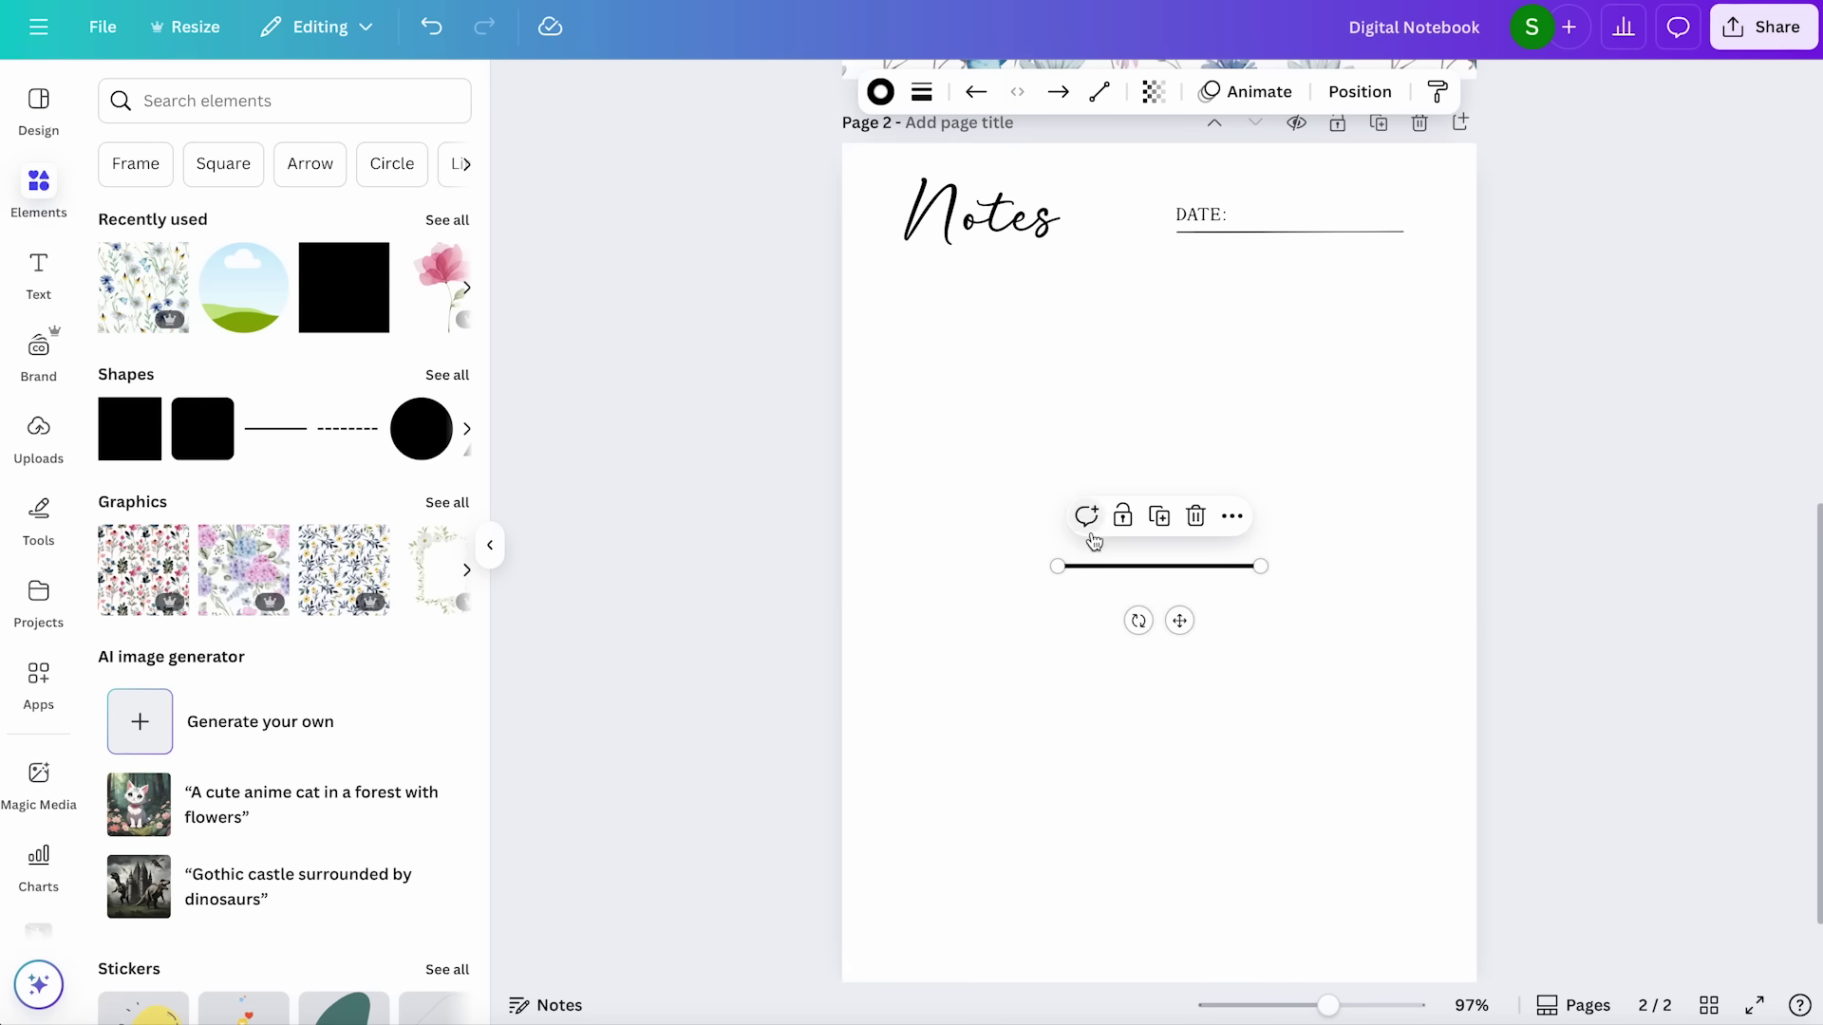
{"action": "left_click_drag", "start_coordinate": [1102, 563], "coordinate": [943, 311]}
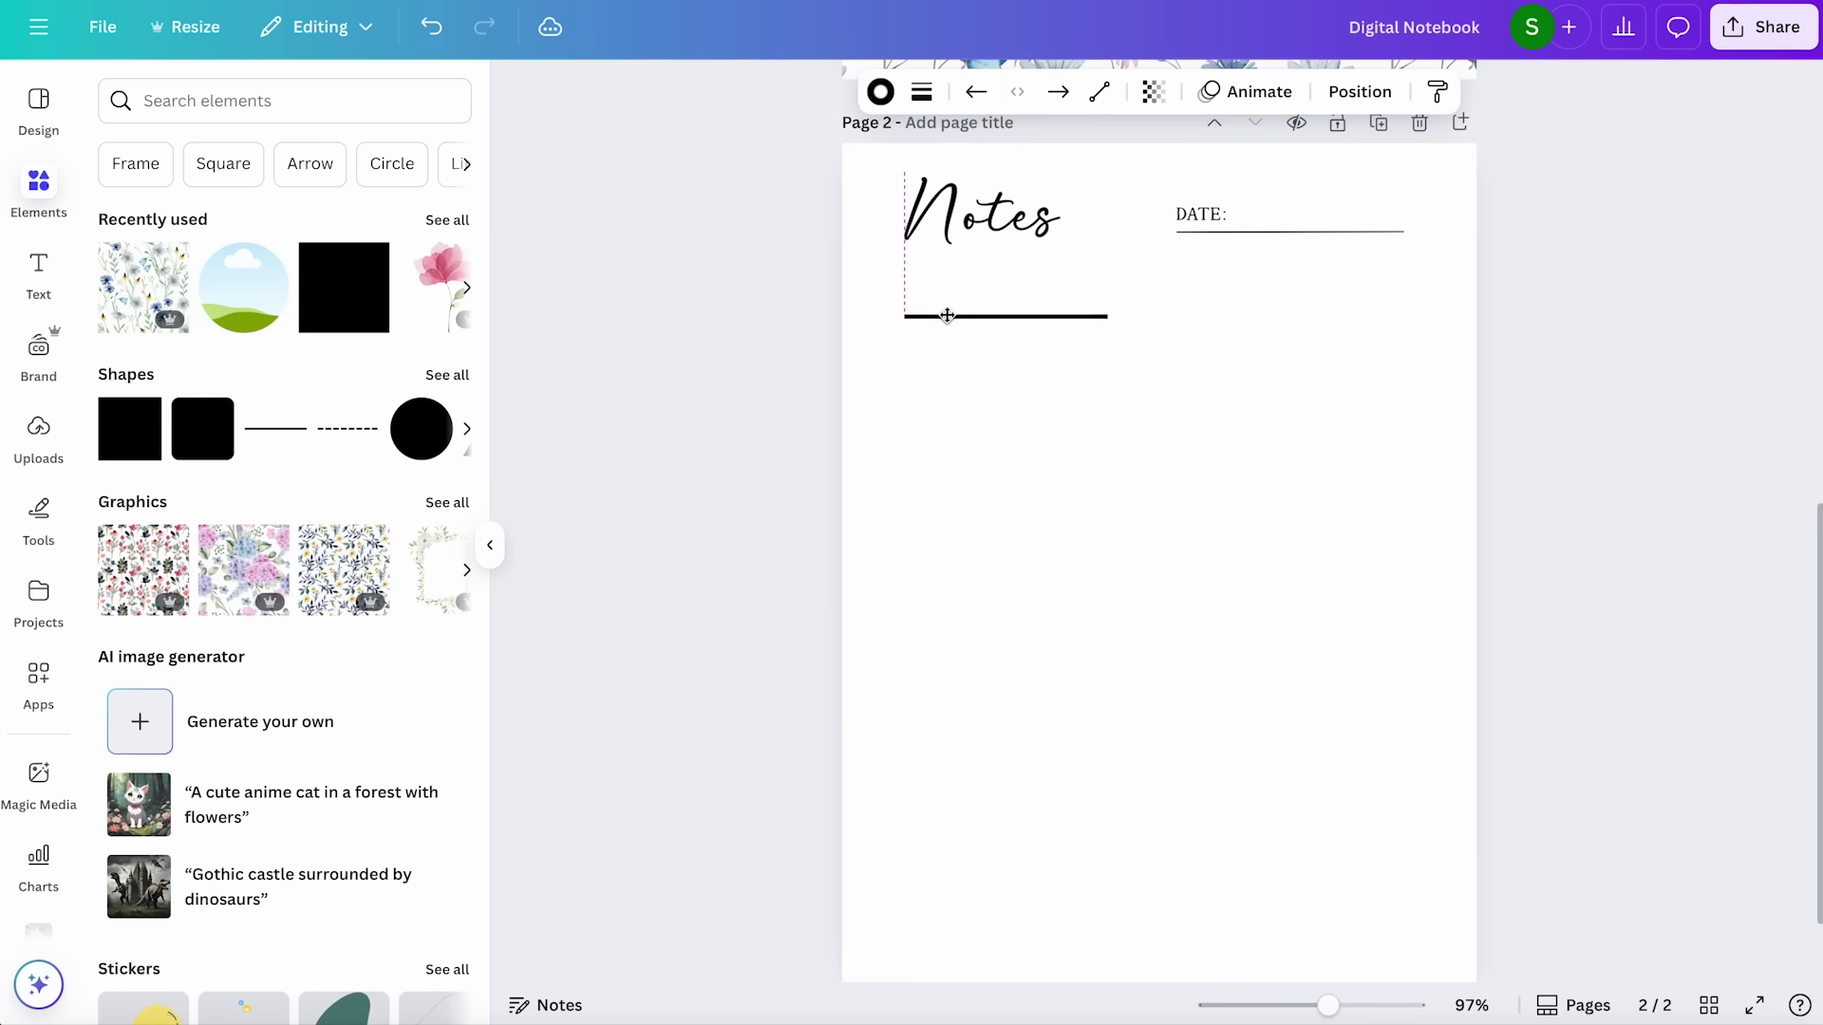
{"action": "left_click_drag", "start_coordinate": [1105, 312], "coordinate": [1403, 312]}
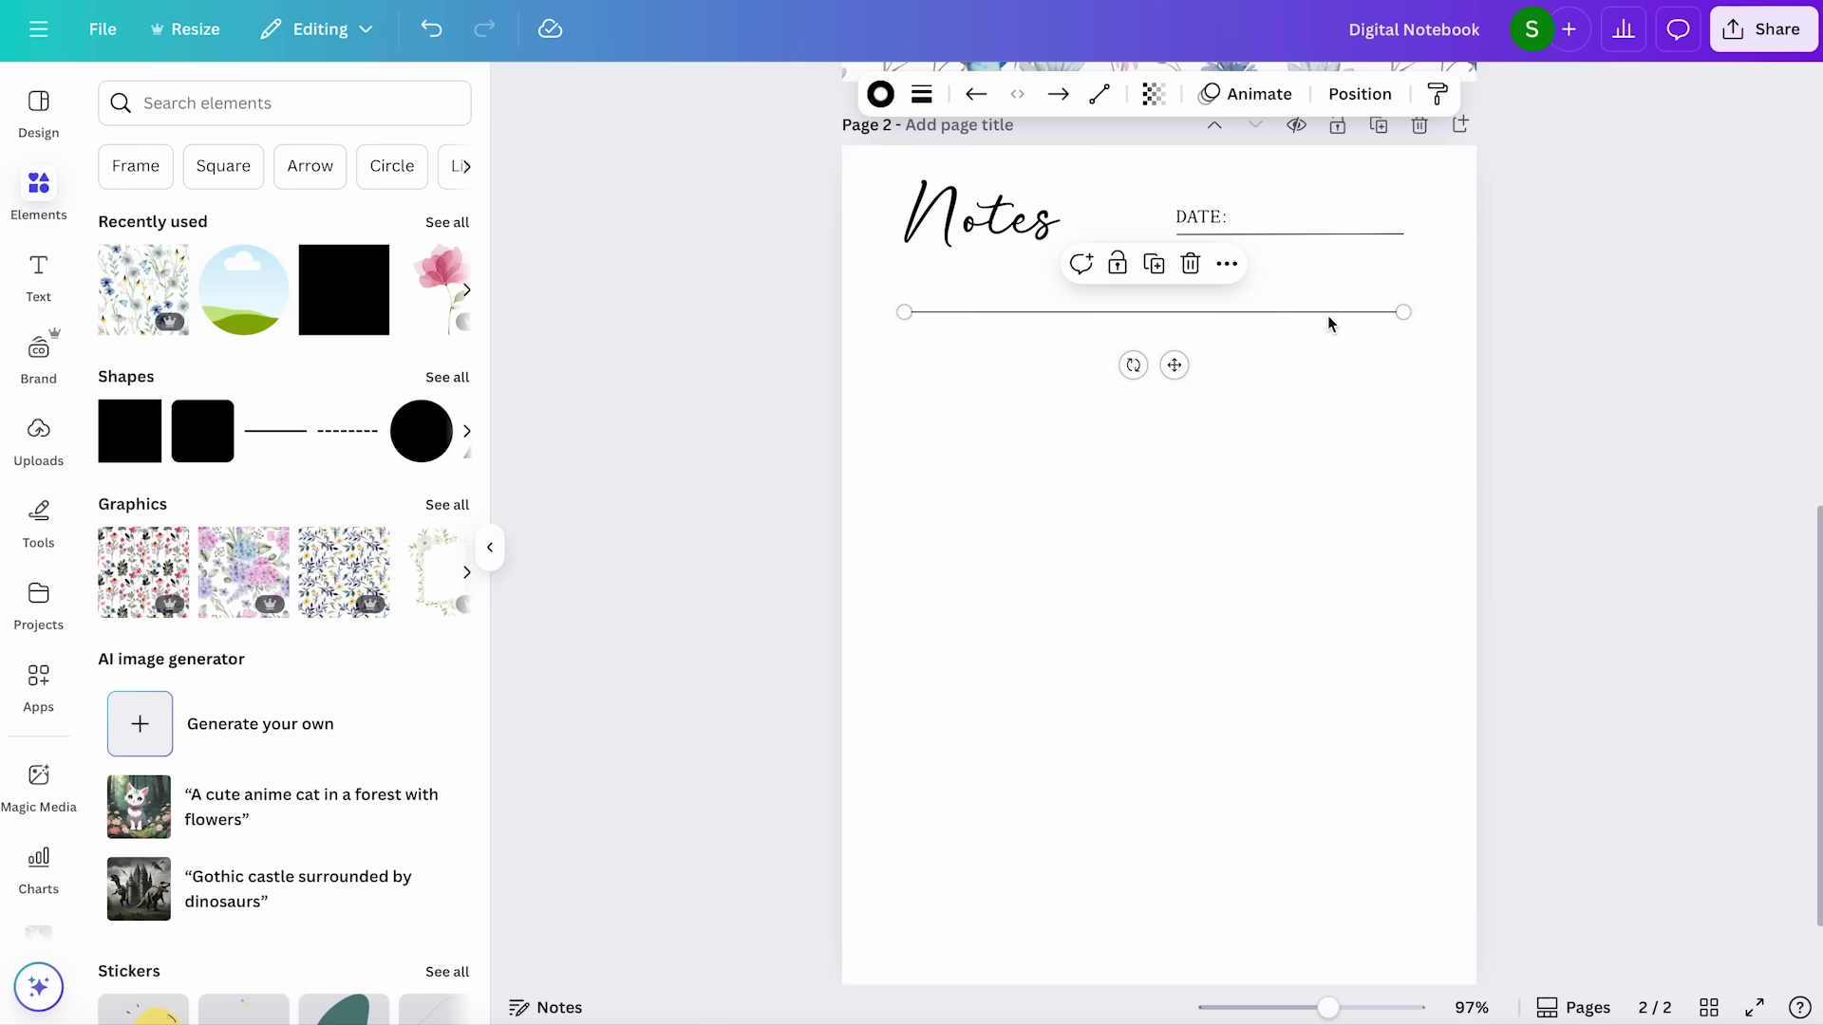
Duplicate the writing line at even spacing until ruled lines fill page 2 down to its bottom
{"action": "key", "text": "ctrl+d"}
{"action": "left_click_drag", "start_coordinate": [1192, 383], "coordinate": [1177, 397]}
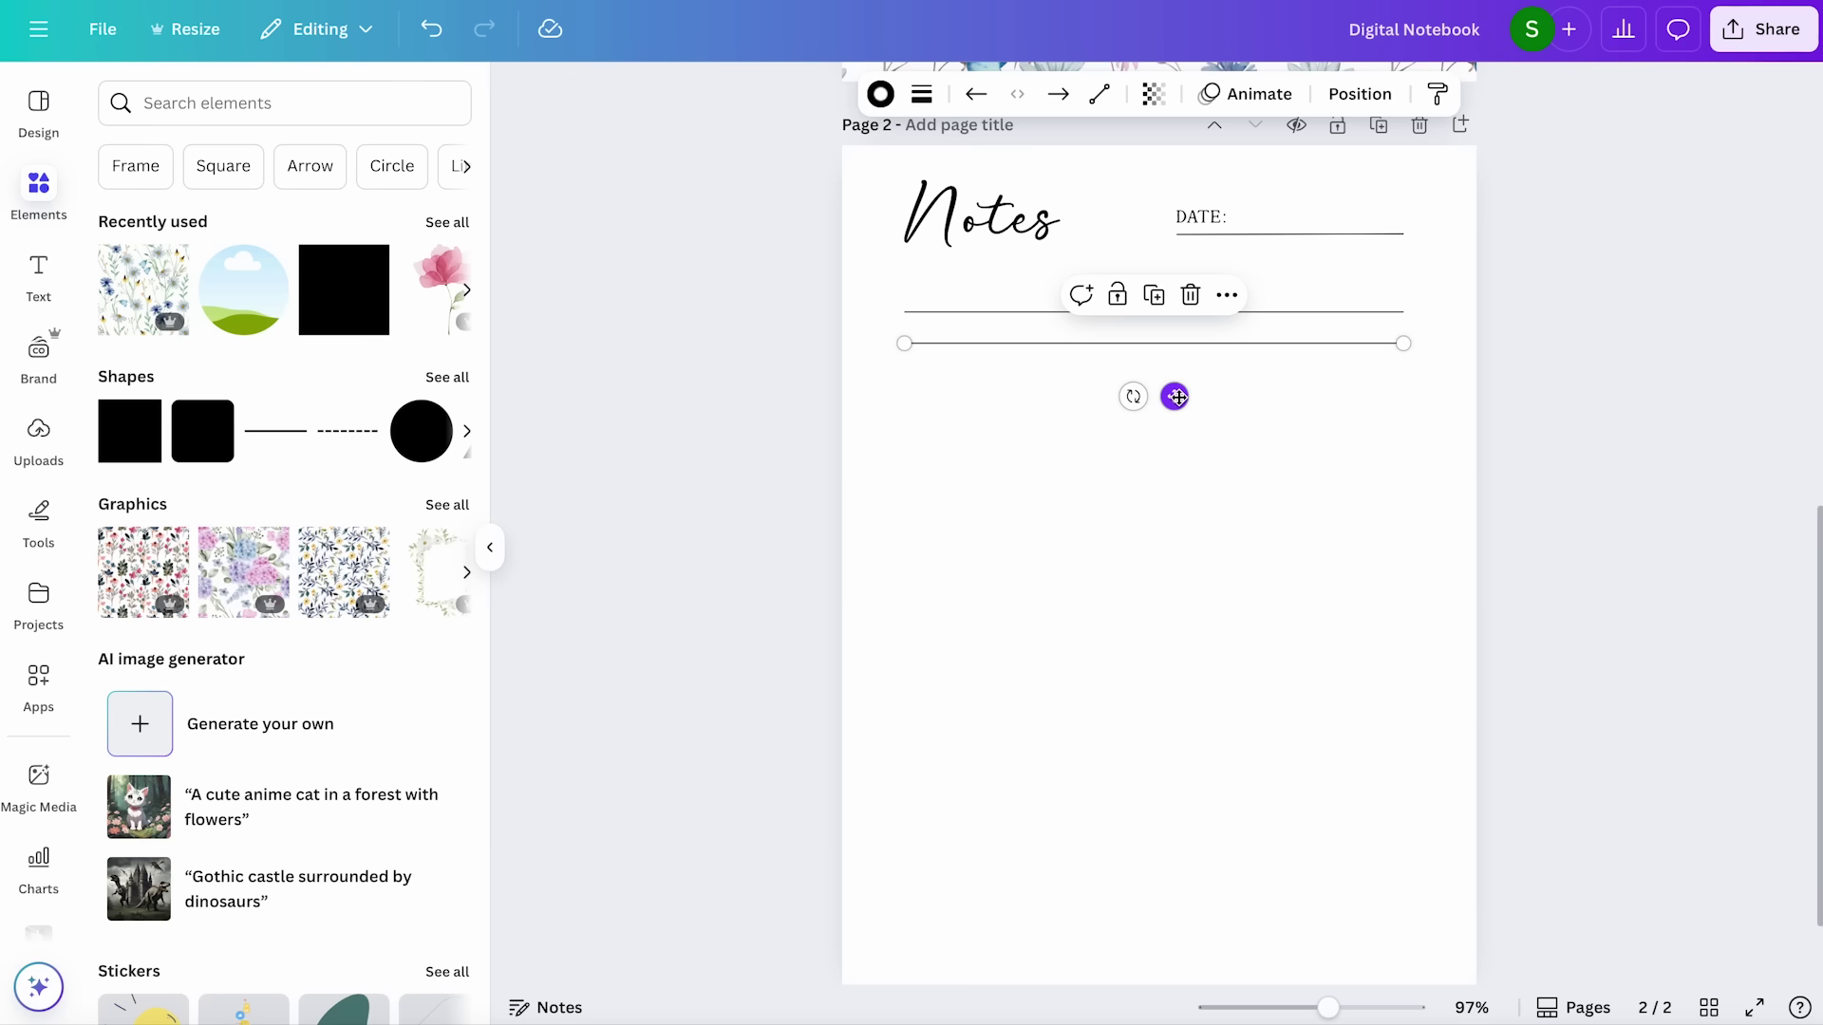
{"action": "key", "text": "ctrl+d"}
{"action": "key", "text": "ctrl+d"}
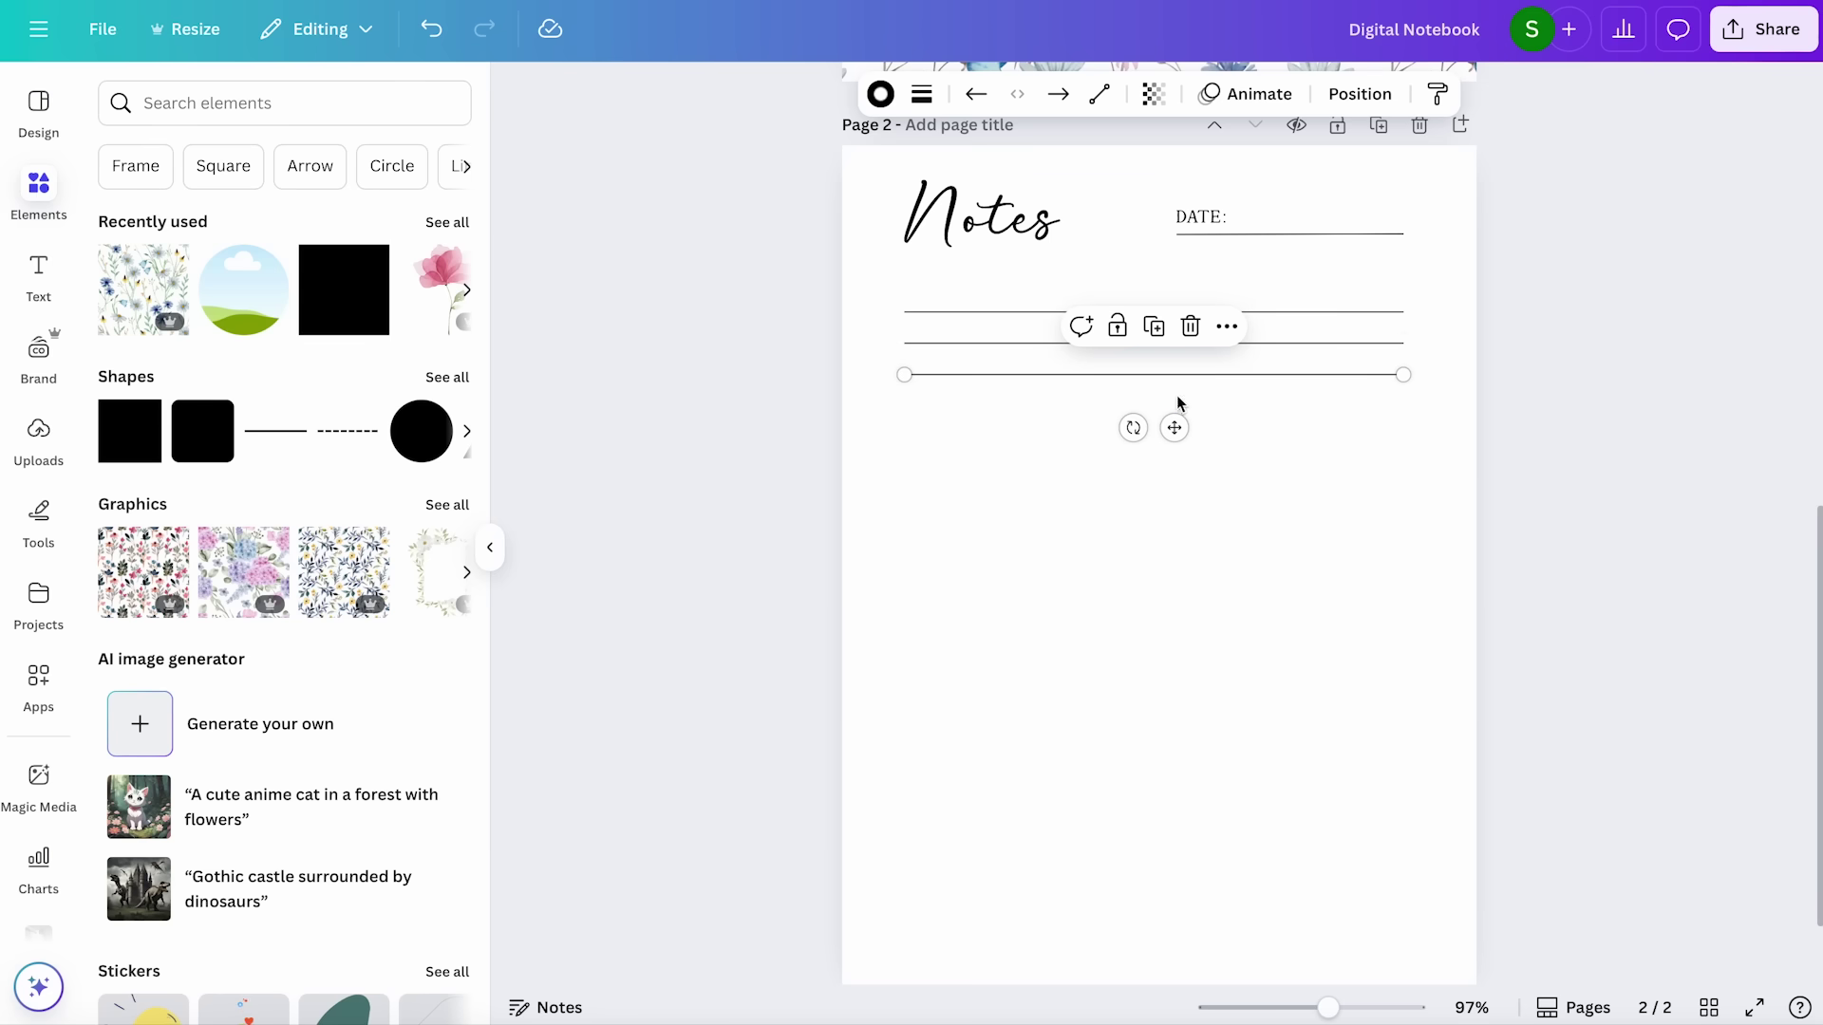
{"action": "key", "text": "ctrl+d"}
{"action": "key", "text": "ctrl+d"}
{"action": "key", "text": "ctrl+d"}
{"action": "key", "text": "ctrl+d"}
{"action": "key", "text": "ctrl+d"}
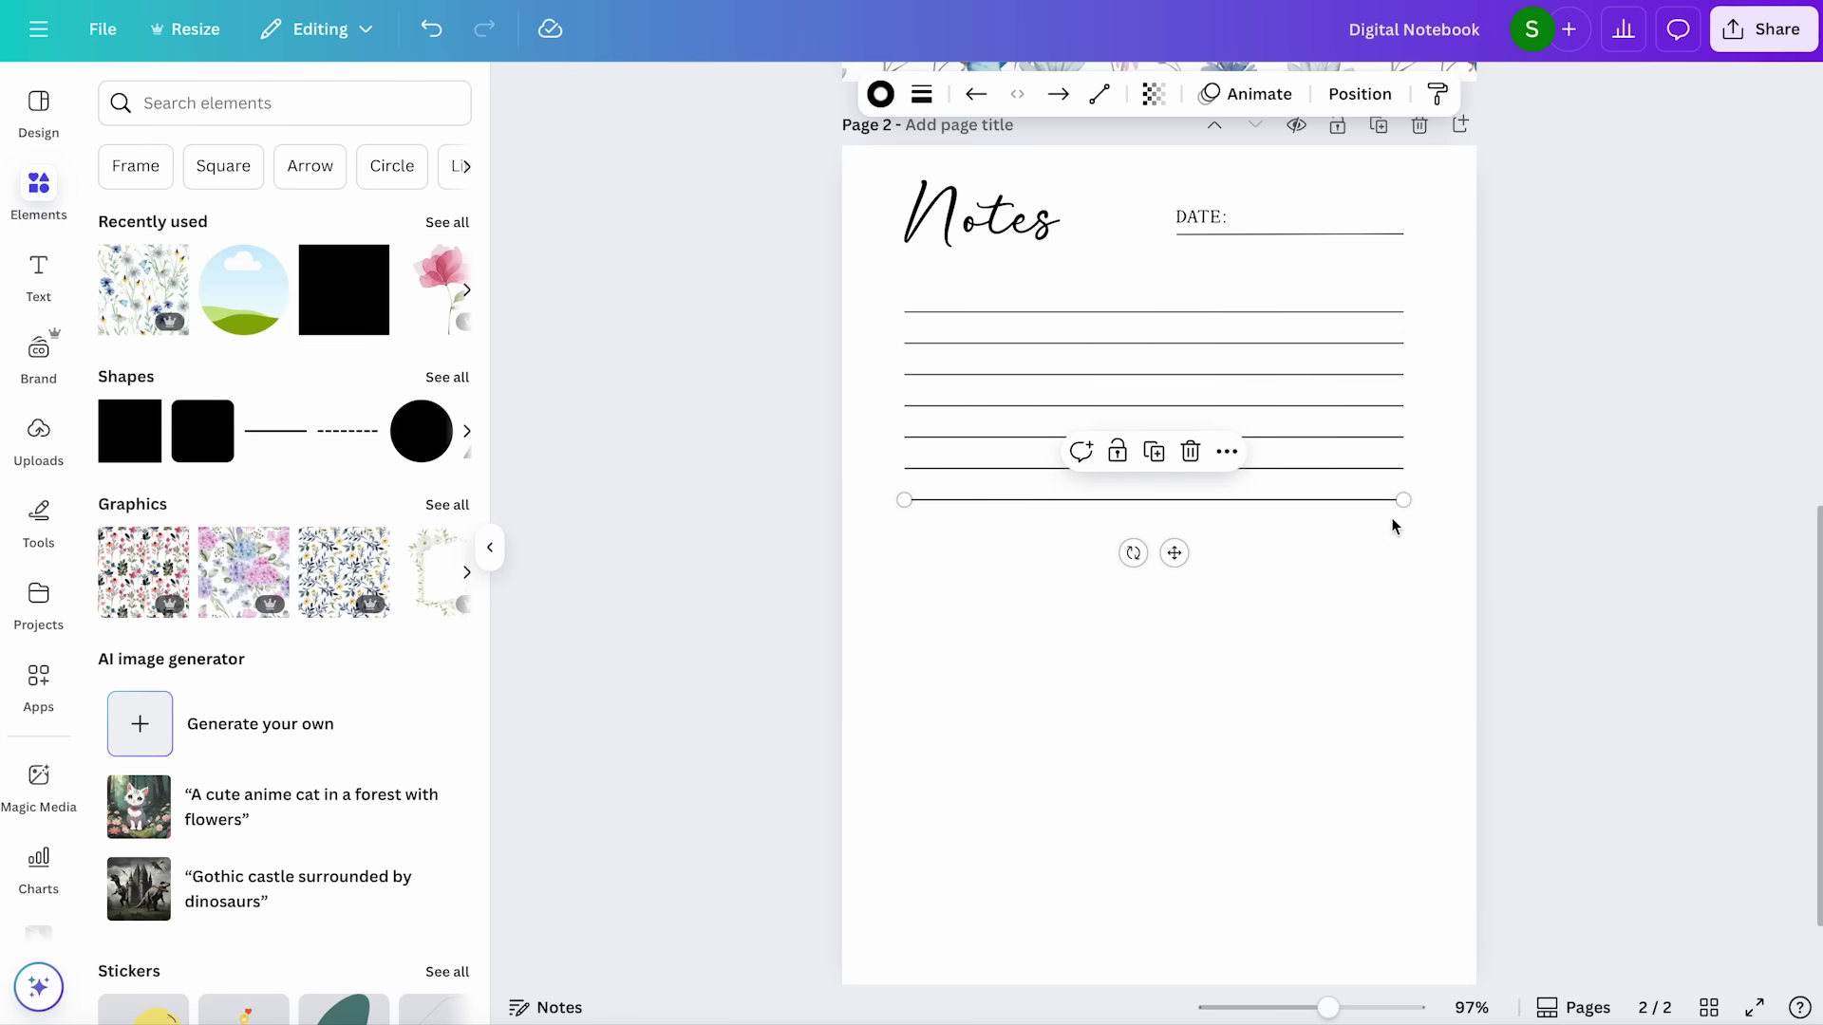
{"action": "key", "text": "ctrl+d"}
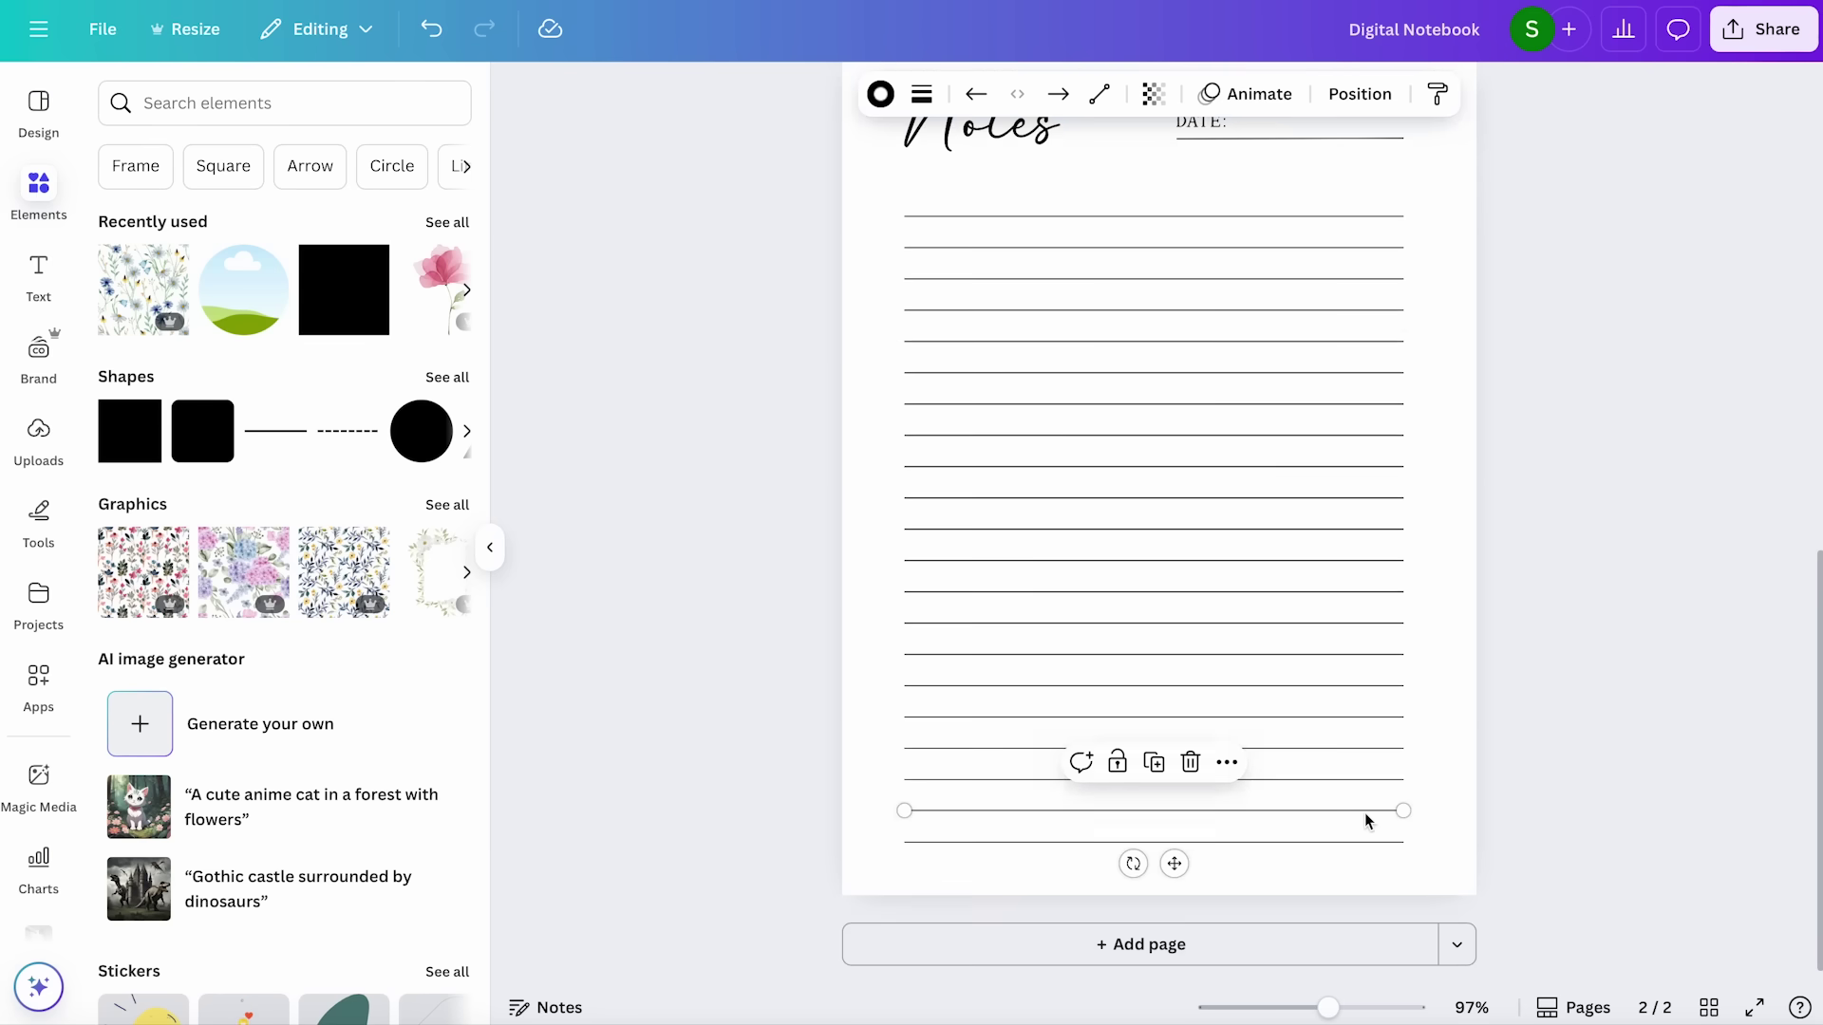
{"action": "left_click_drag", "start_coordinate": [1367, 812], "coordinate": [1367, 811]}
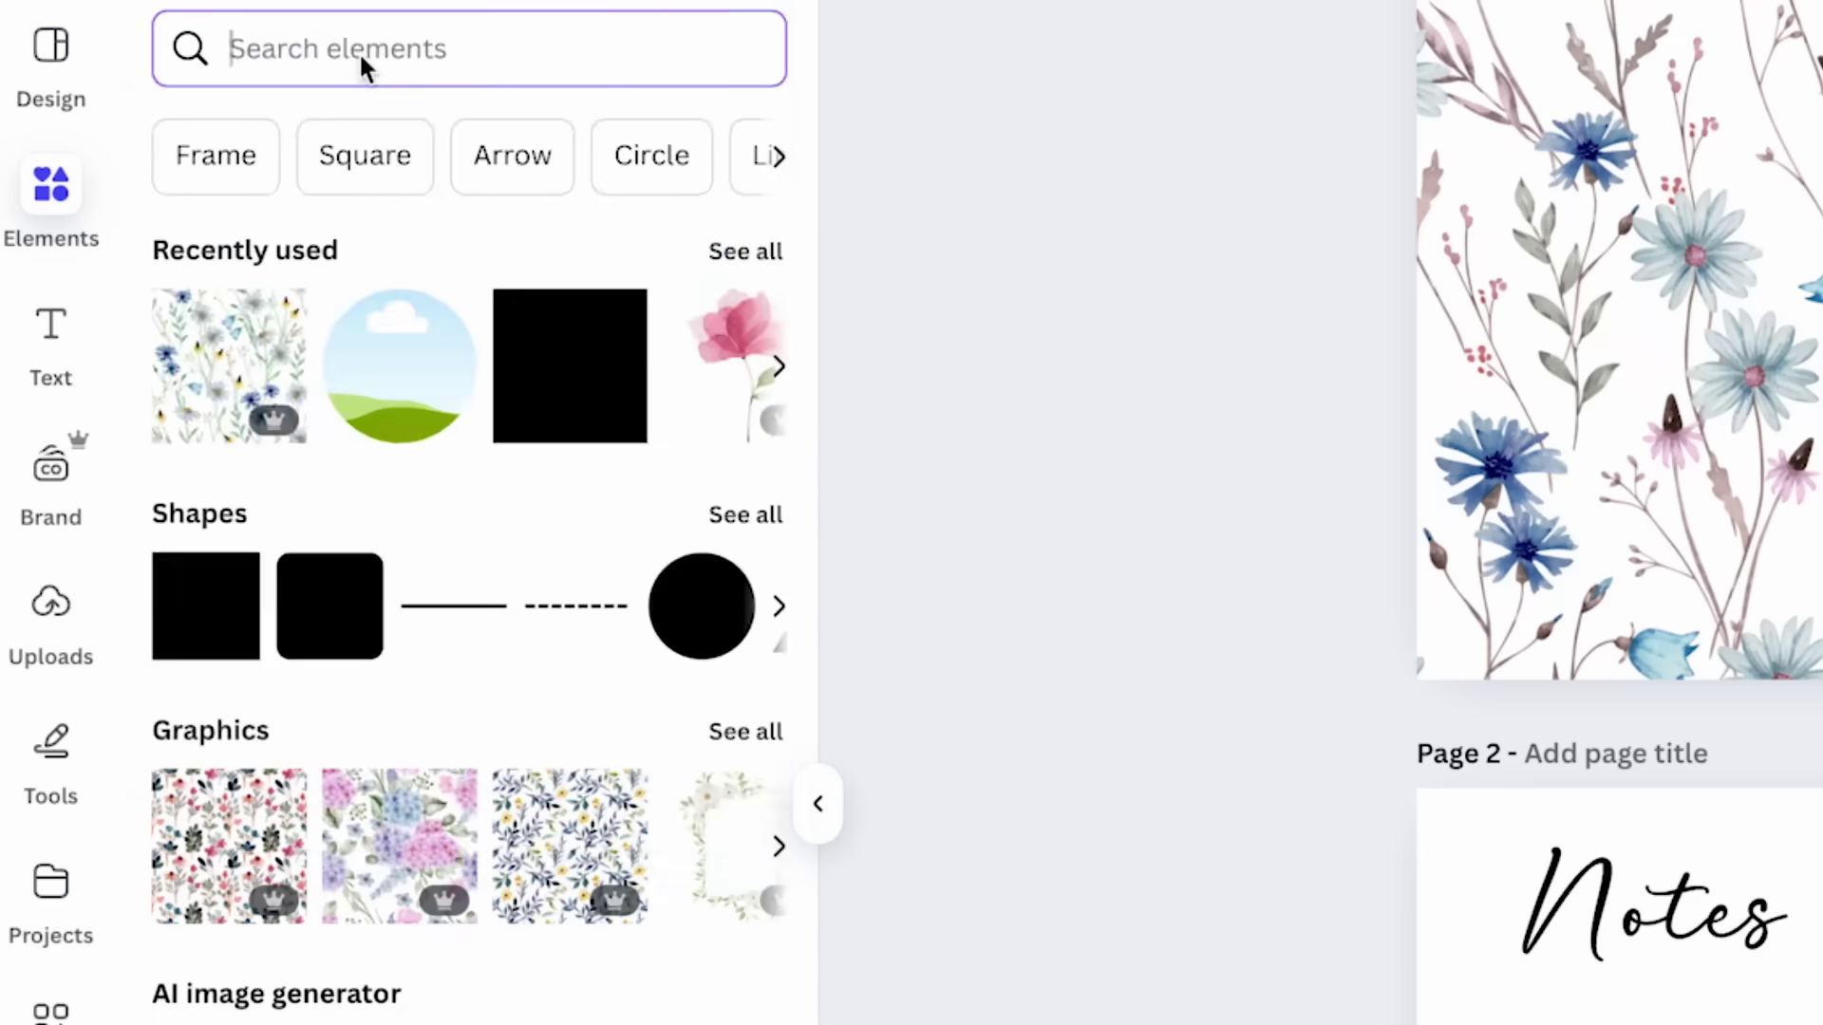
Search the graphics for "vintage flower", then insert the yellow flower stem on page 2 and shrink it
{"action": "type", "text": "vintage flower"}
{"action": "key", "text": "Return"}
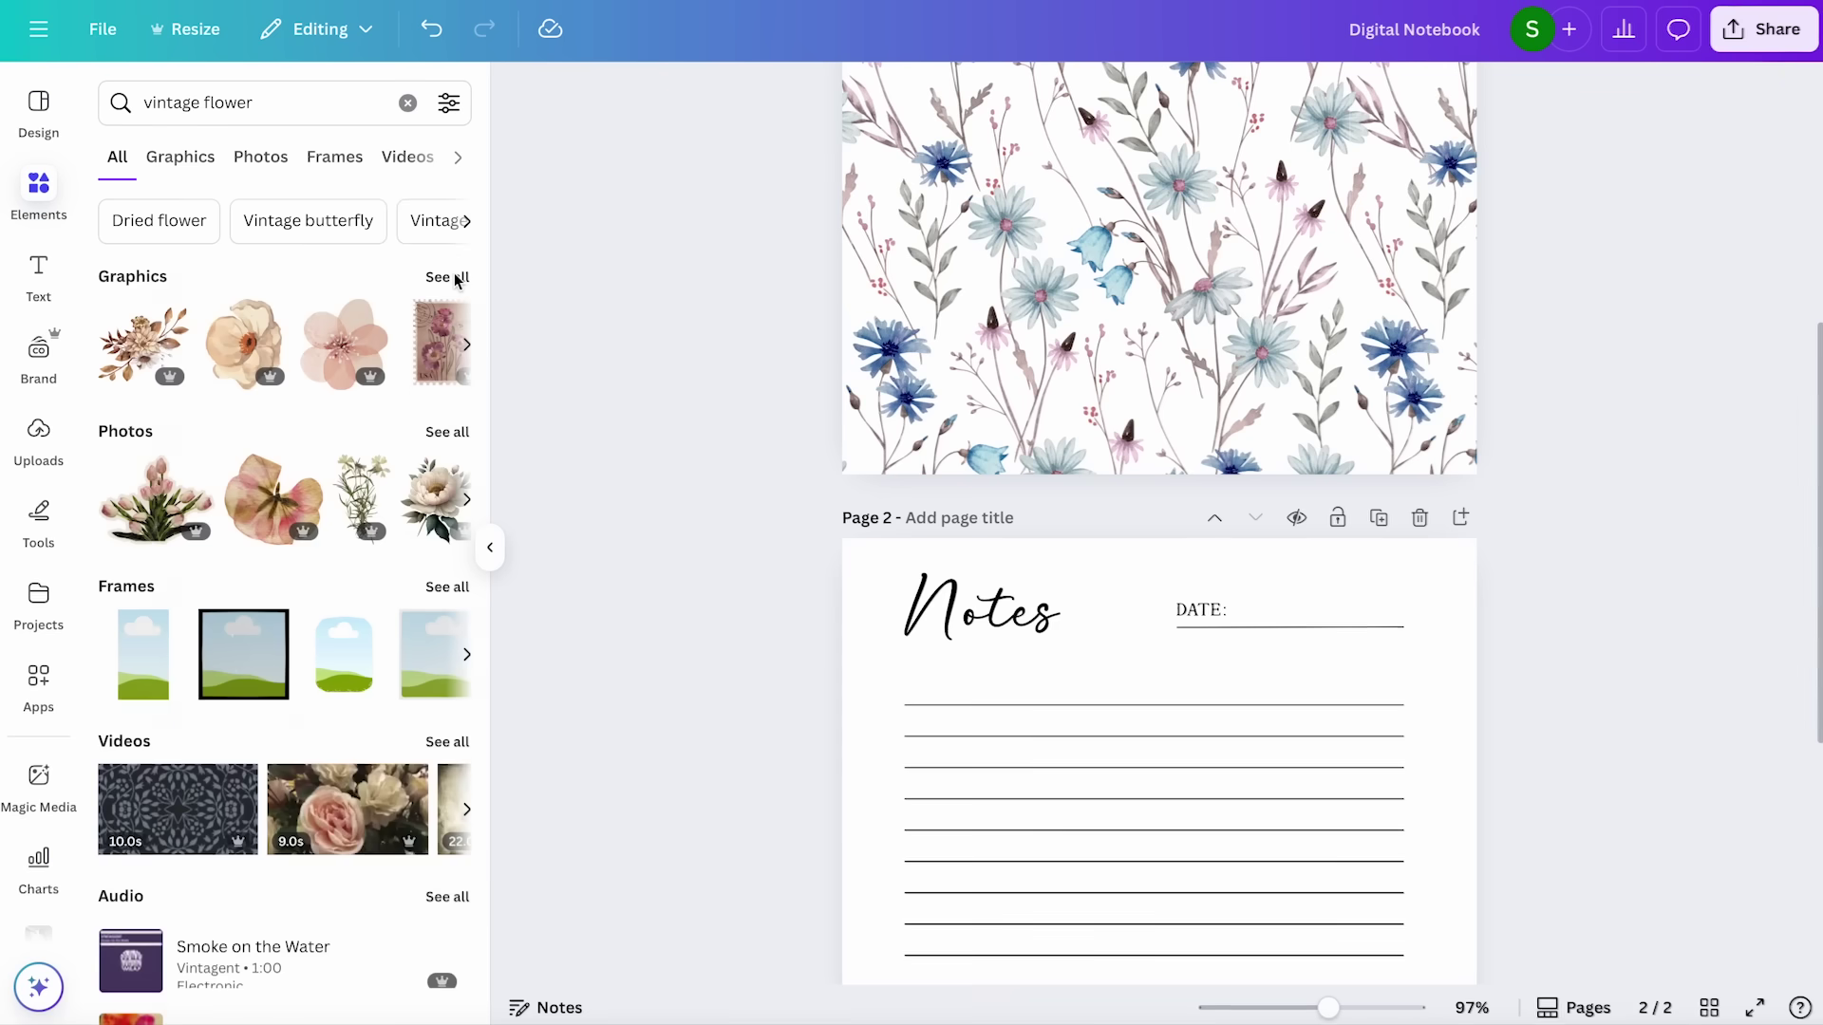
{"action": "left_click", "coordinate": [455, 280]}
{"action": "left_click", "coordinate": [452, 285]}
{"action": "left_click_drag", "start_coordinate": [1428, 899], "coordinate": [1206, 375]}
Move the flower to the upper-right corner of the Notes page and tilt it so its stem points outward
{"action": "left_click_drag", "start_coordinate": [1099, 285], "coordinate": [1388, 270]}
{"action": "scroll", "coordinate": [1389, 329], "scroll_direction": "up", "scroll_amount": 1}
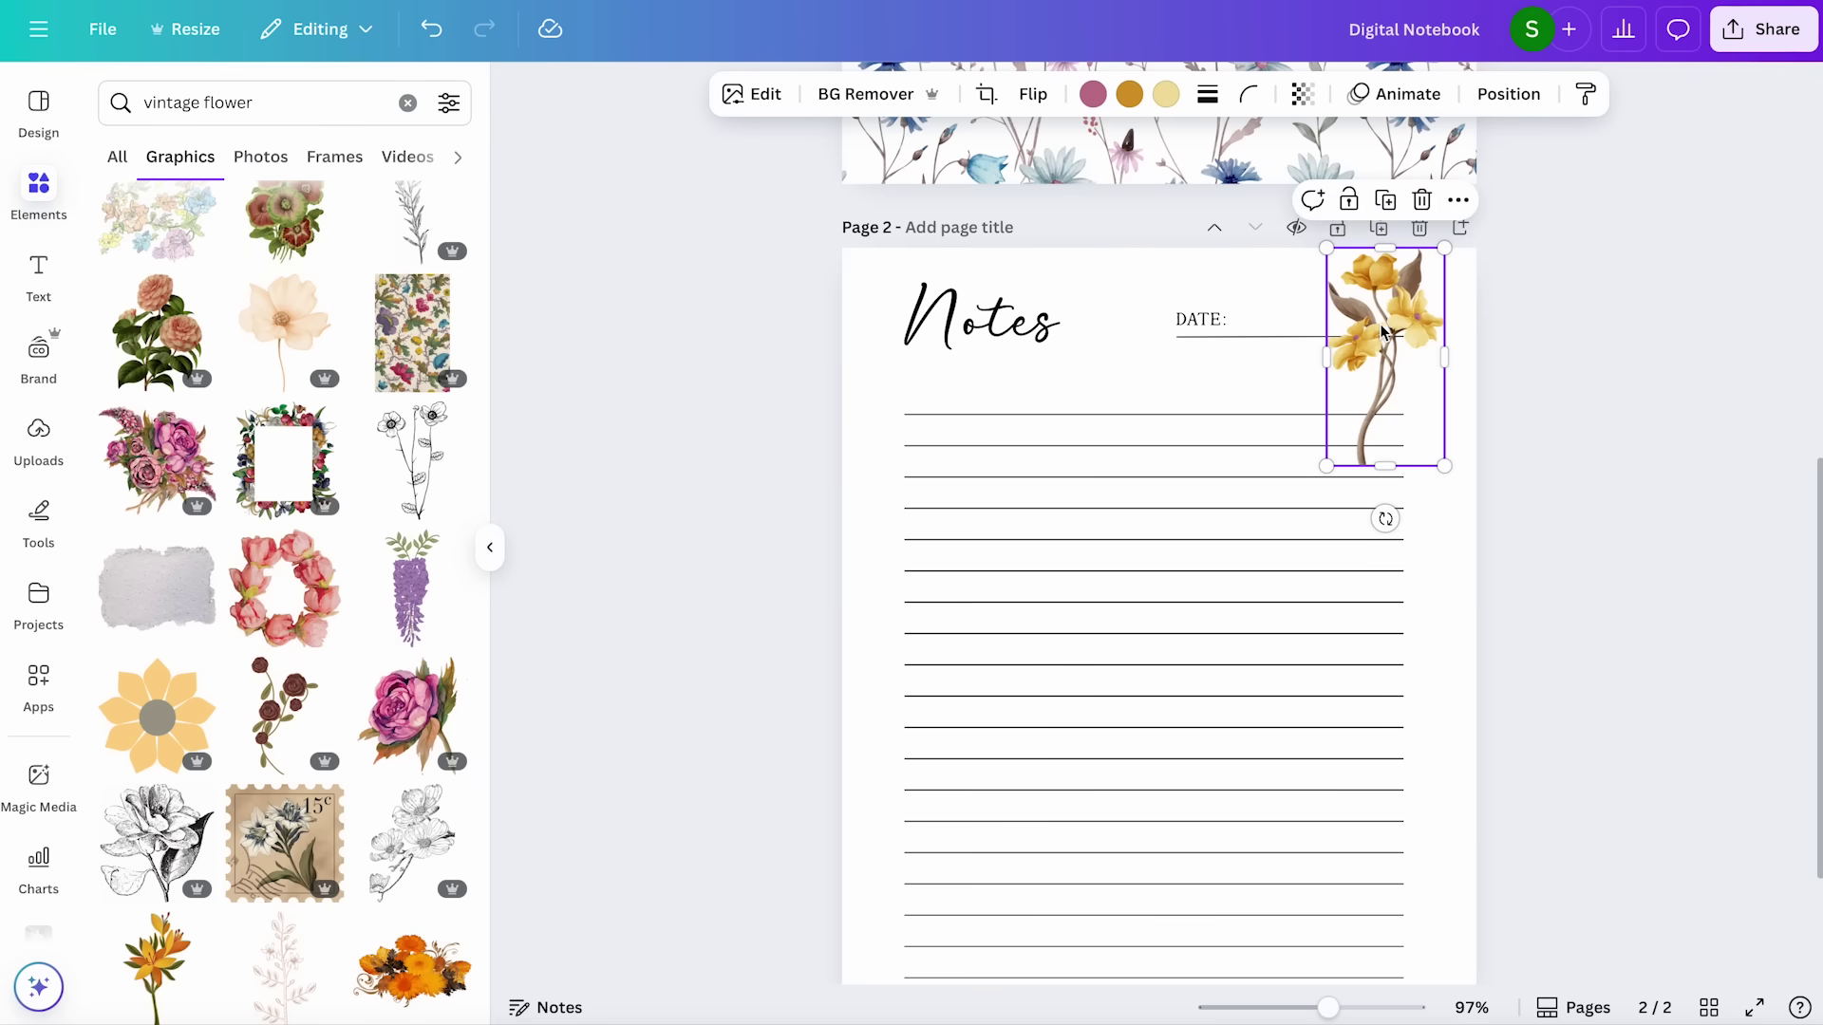
{"action": "left_click_drag", "start_coordinate": [1385, 518], "coordinate": [1500, 471]}
{"action": "left_click_drag", "start_coordinate": [1405, 378], "coordinate": [1463, 378]}
{"action": "scroll", "coordinate": [1462, 377], "scroll_direction": "up", "scroll_amount": 2}
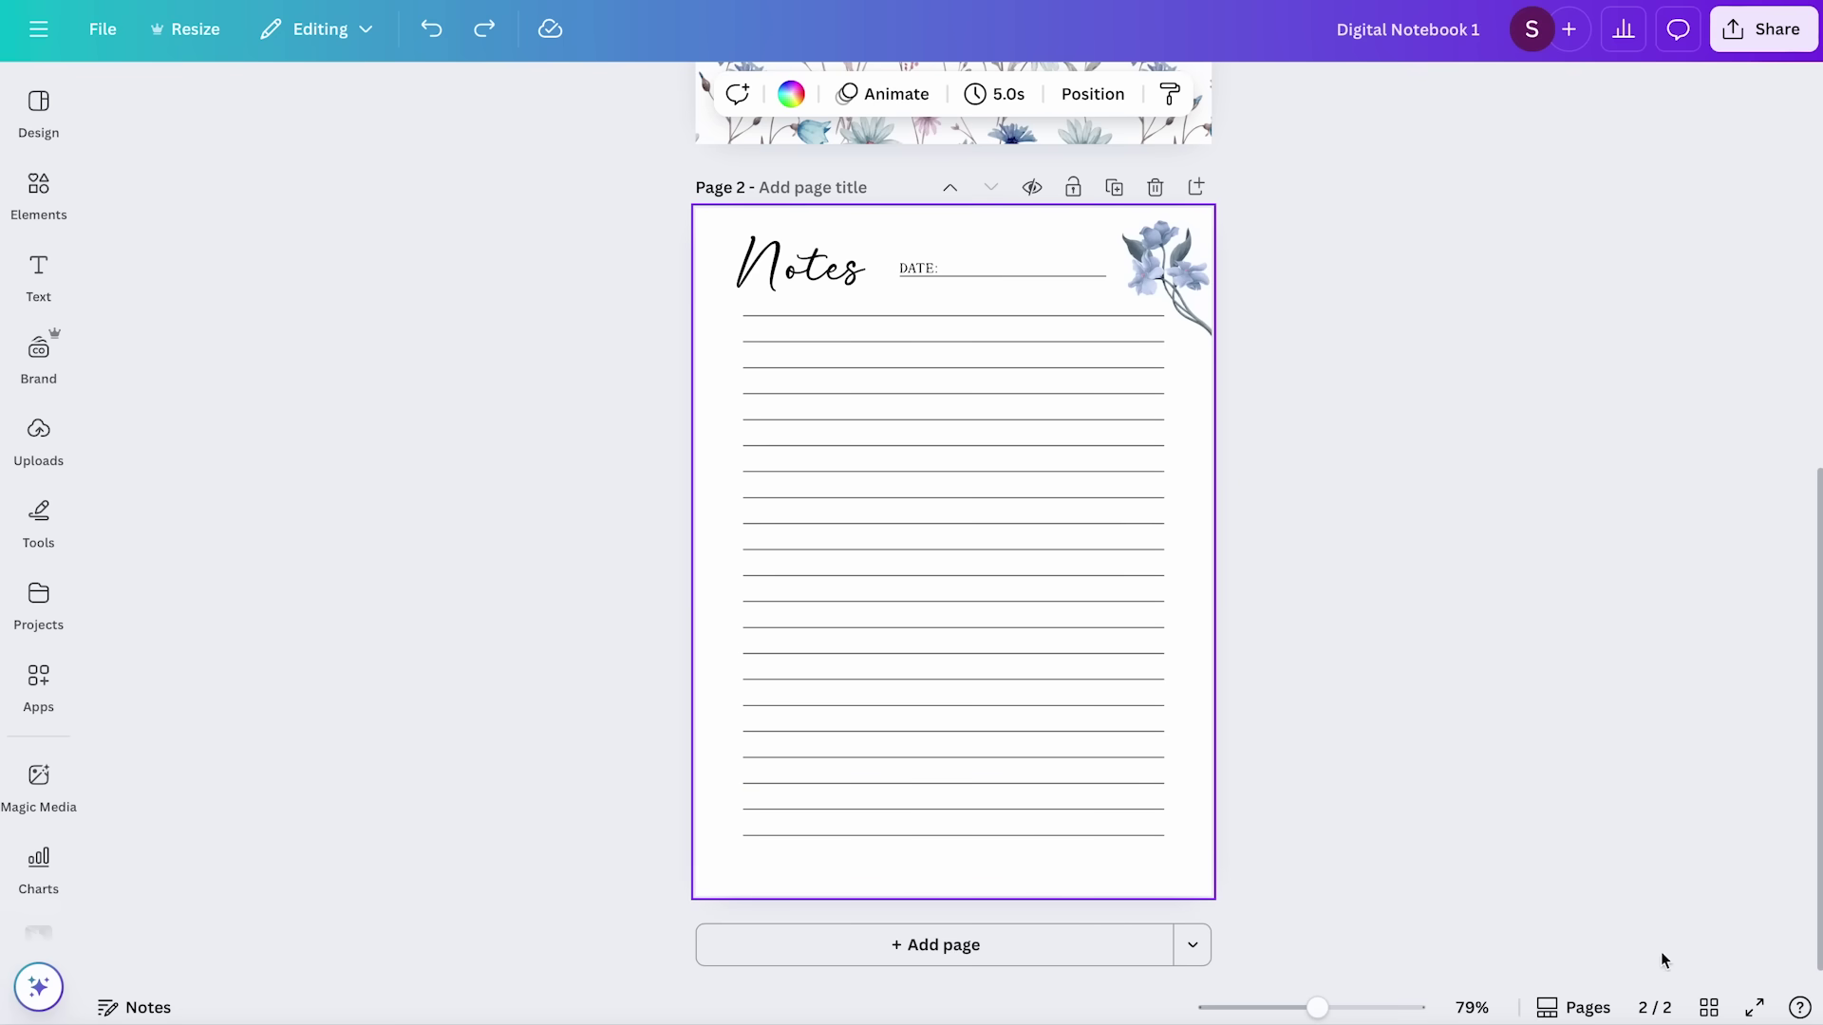
Show all pages as a grid and duplicate the Notes page until the notebook has 20 pages
{"action": "left_click", "coordinate": [1708, 1008]}
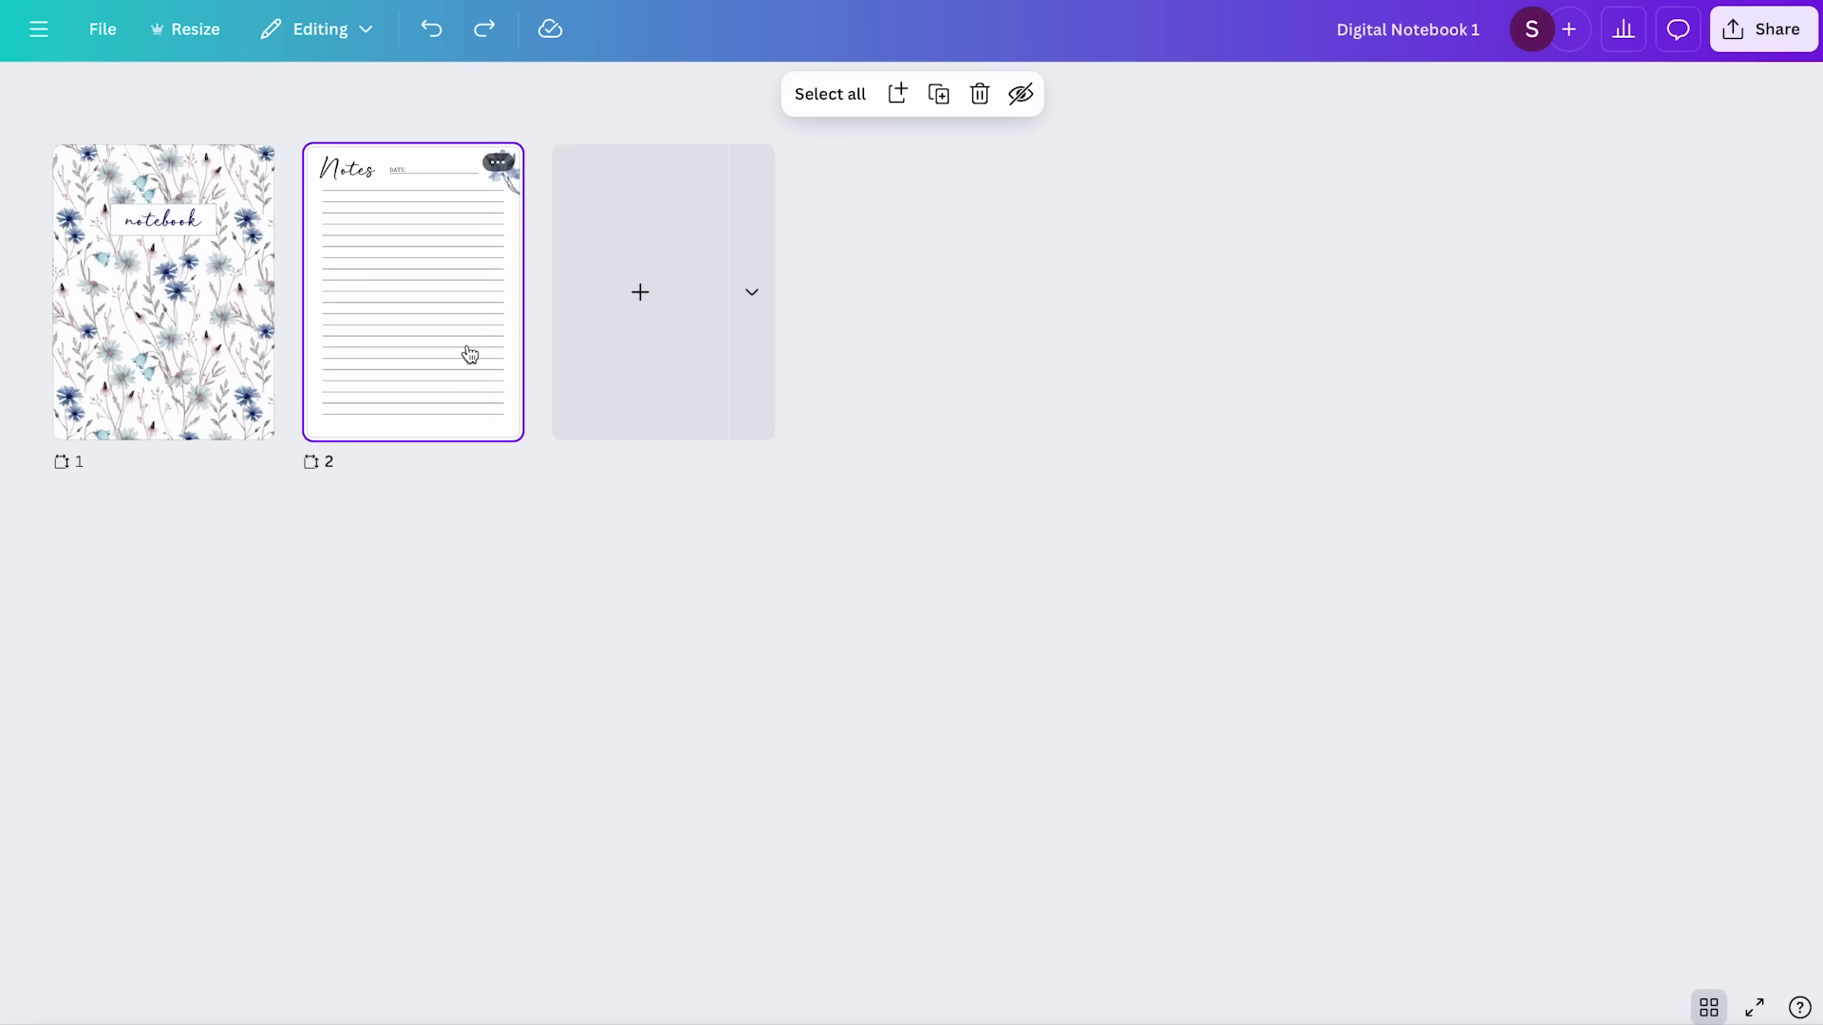
{"action": "key", "text": "ctrl+d"}
{"action": "key", "text": "ctrl+d"}
{"action": "key", "text": "ctrl+d"}
{"action": "key", "text": "ctrl+d"}
{"action": "key", "text": "ctrl+d"}
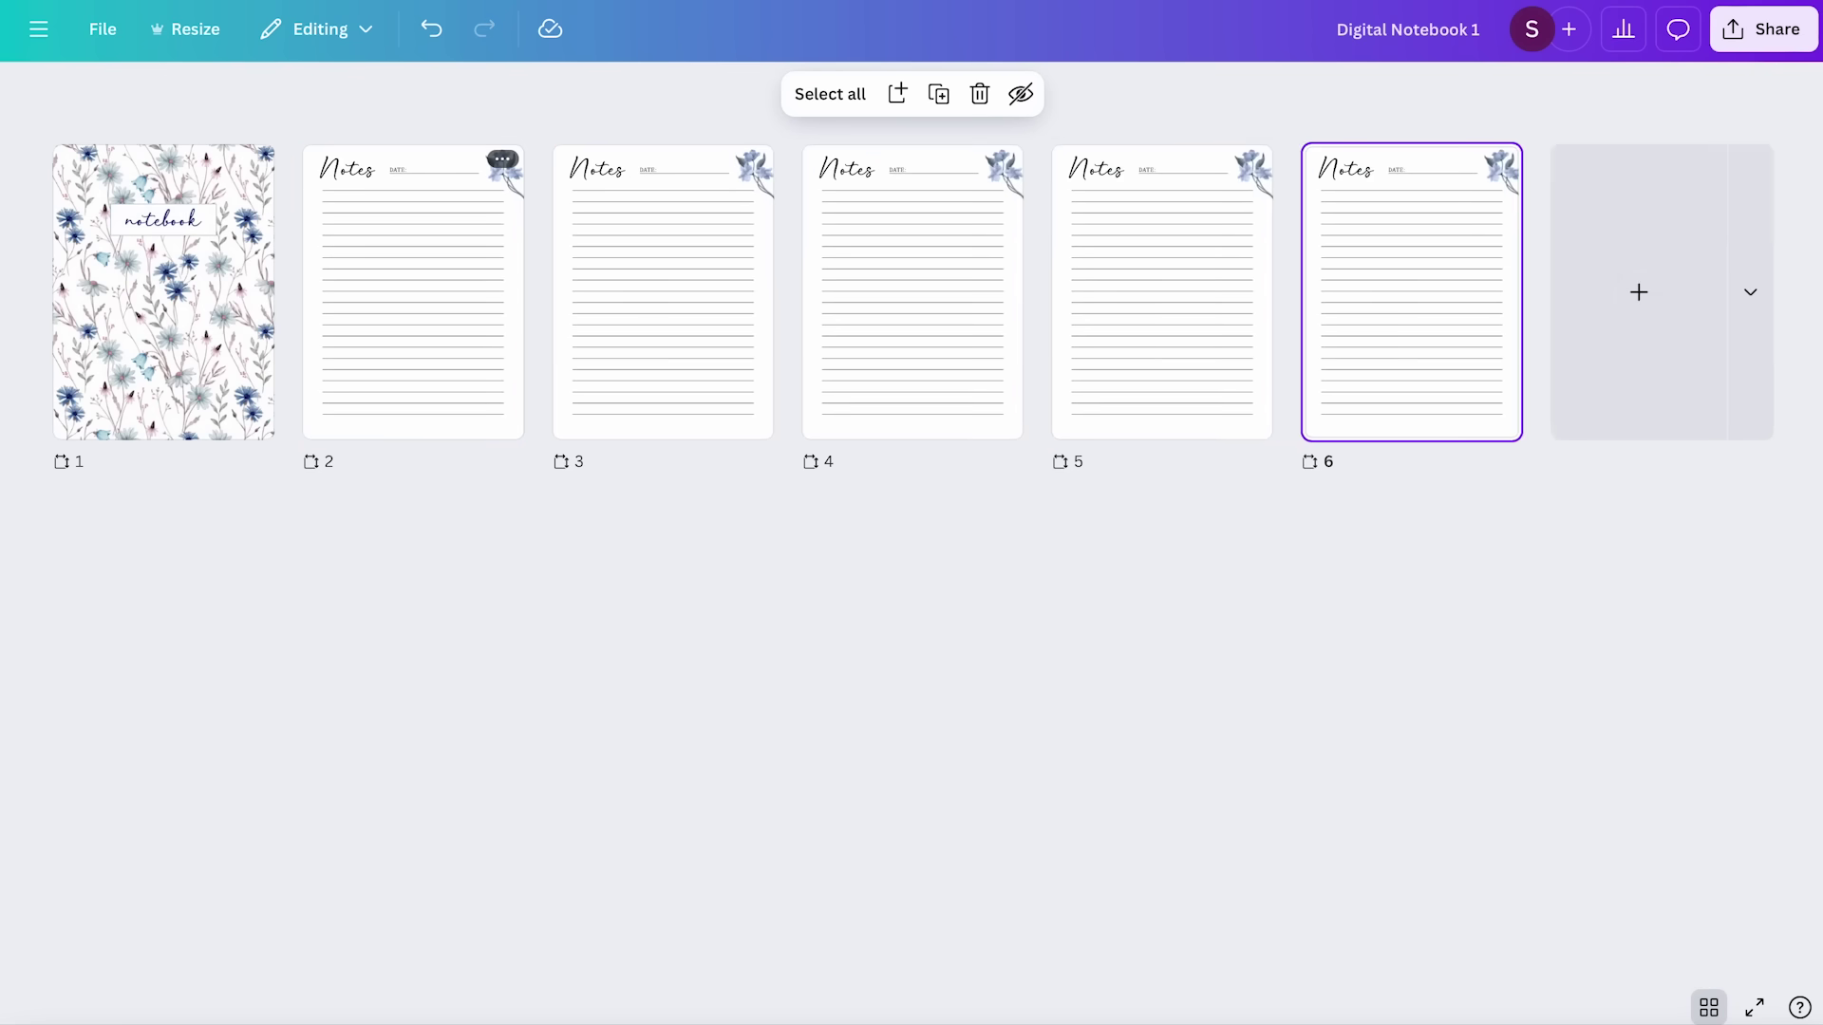
{"action": "key", "text": "ctrl+d"}
{"action": "key", "text": "ctrl+d"}
{"action": "key", "text": "ctrl+d"}
{"action": "key", "text": "ctrl+d"}
{"action": "key", "text": "ctrl+d"}
{"action": "key", "text": "ctrl+d"}
{"action": "key", "text": "ctrl+d"}
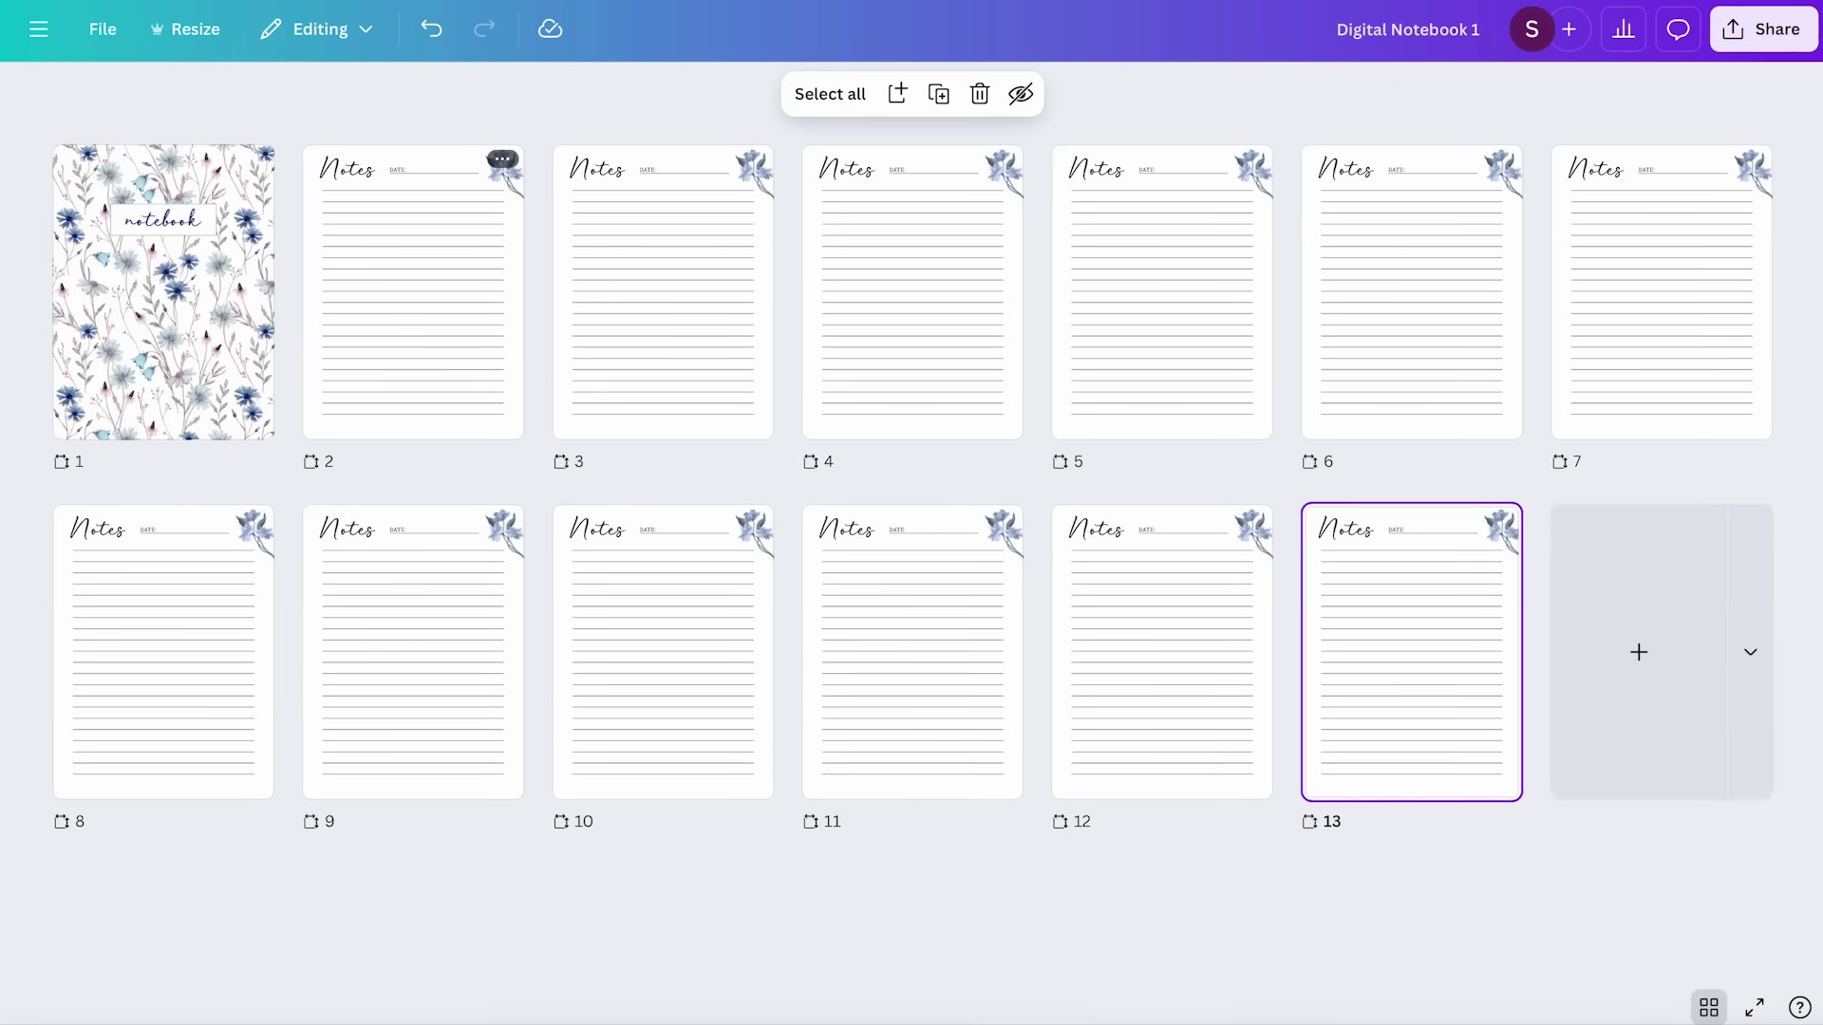
{"action": "key", "text": "ctrl+d"}
{"action": "key", "text": "ctrl+d"}
{"action": "key", "text": "ctrl+d"}
{"action": "key", "text": "ctrl+d"}
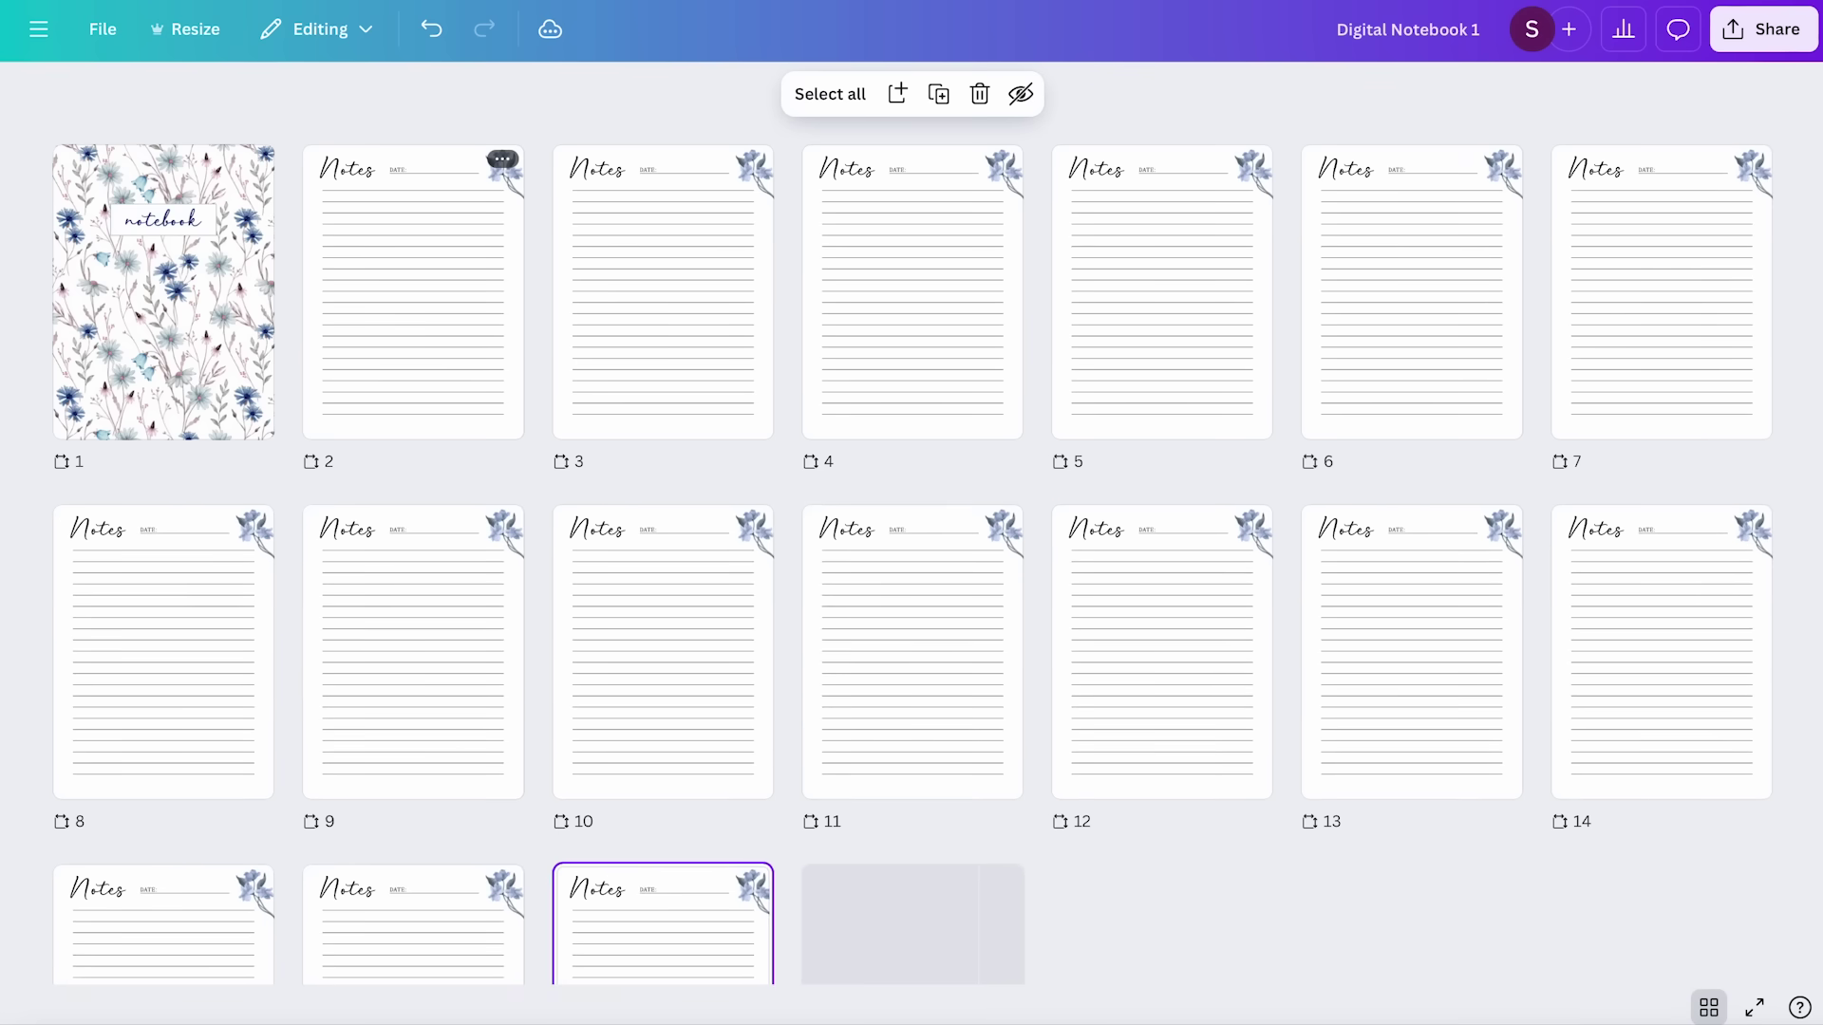
{"action": "key", "text": "ctrl+d"}
{"action": "key", "text": "ctrl+d"}
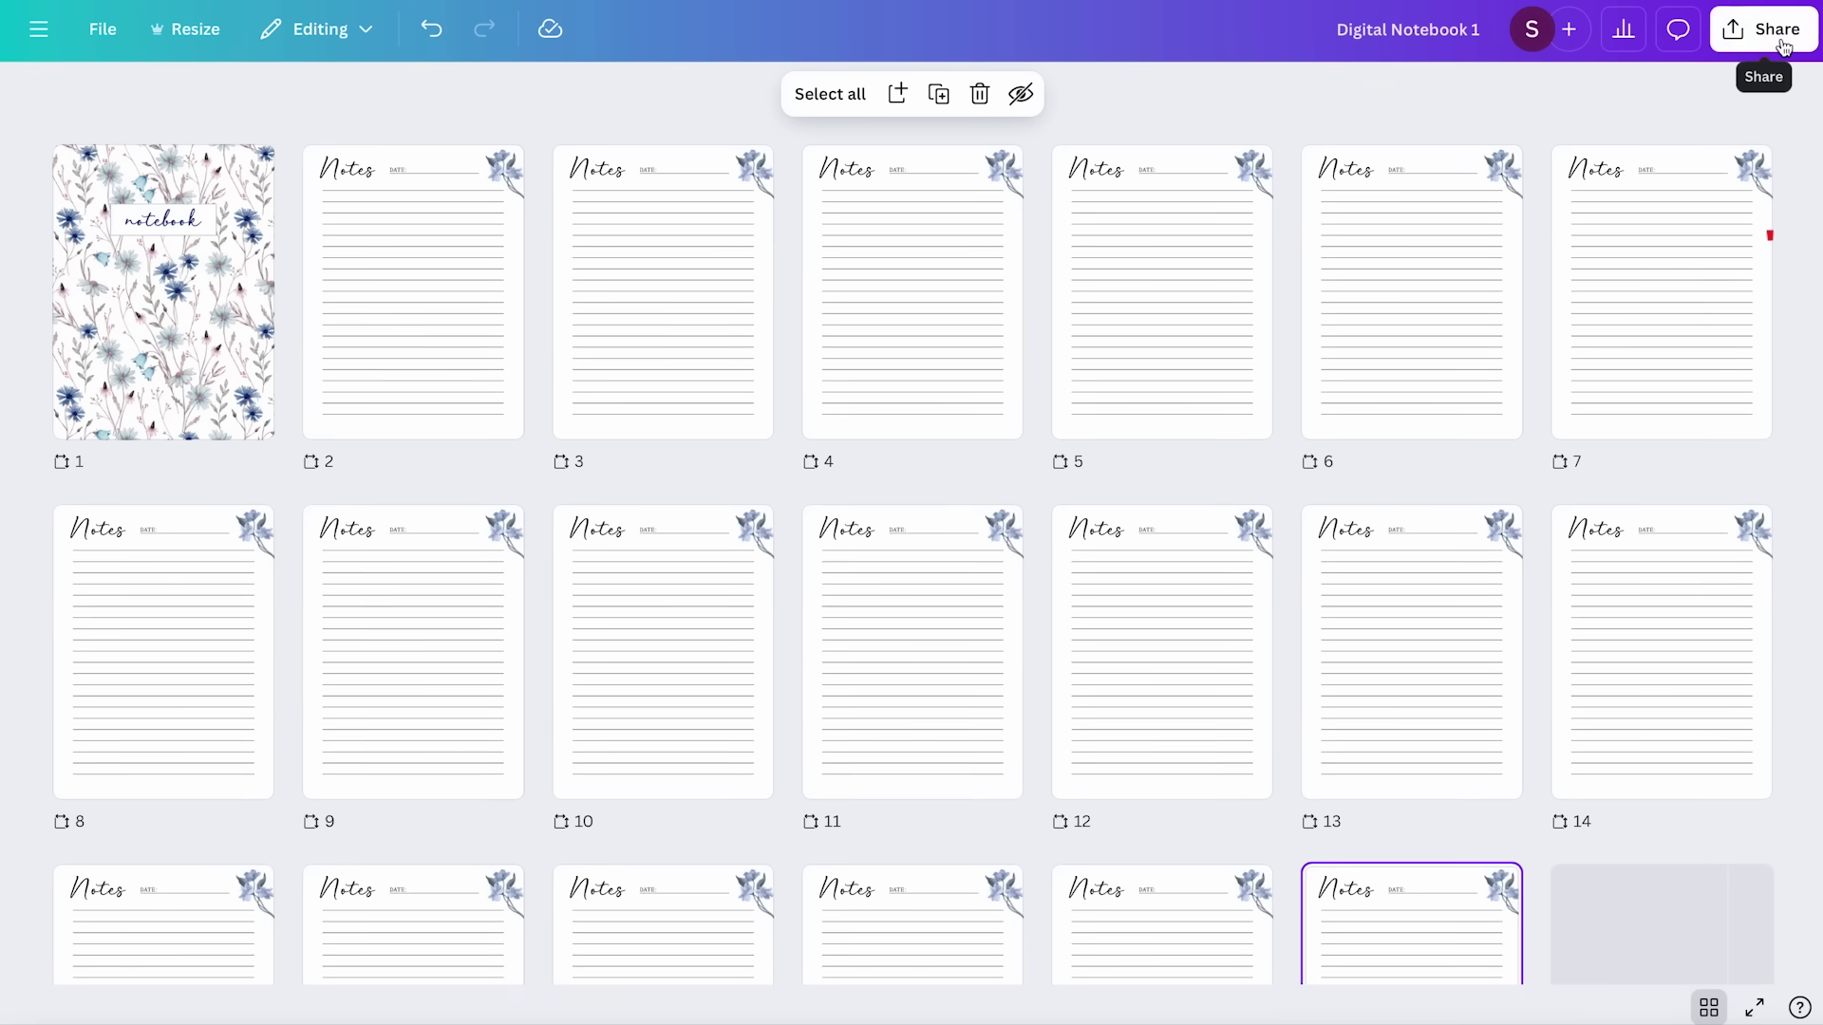
Download pages 1–20 of the notebook as a PDF Standard file
{"action": "left_click", "coordinate": [1768, 40]}
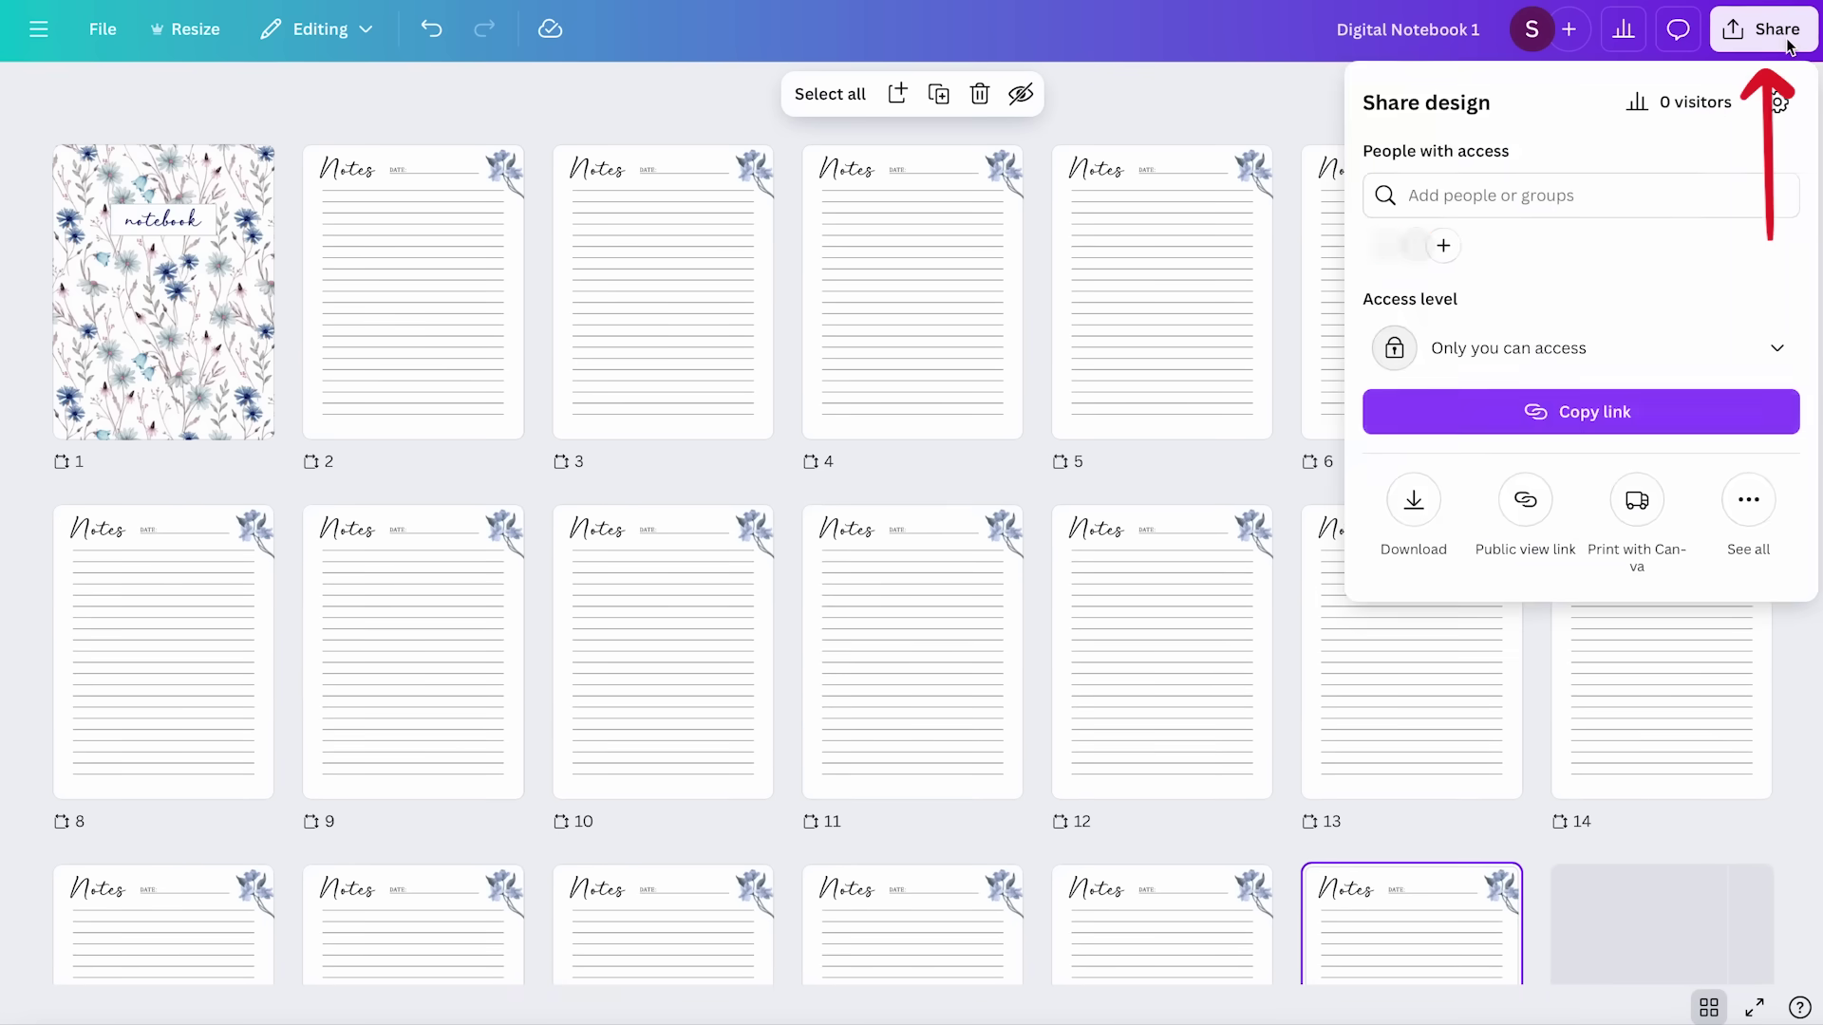
{"action": "left_click", "coordinate": [1425, 499]}
{"action": "left_click", "coordinate": [1547, 194]}
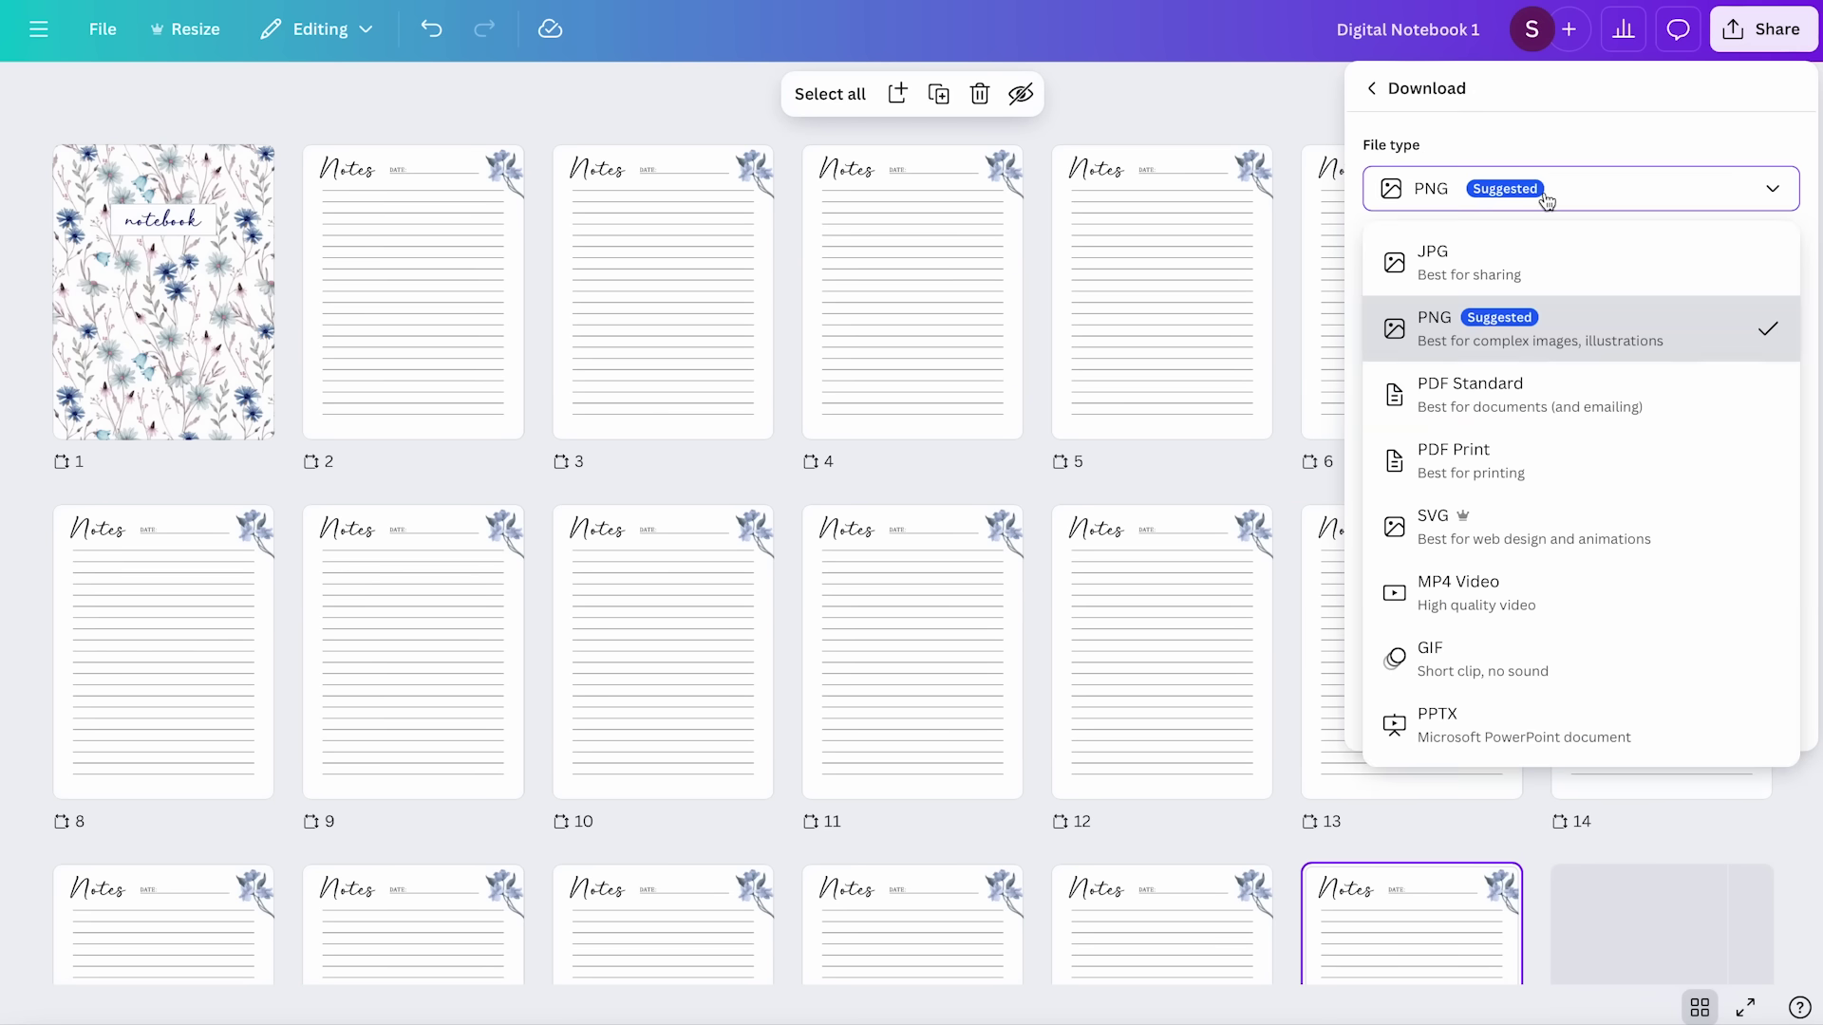
{"action": "left_click", "coordinate": [1489, 408]}
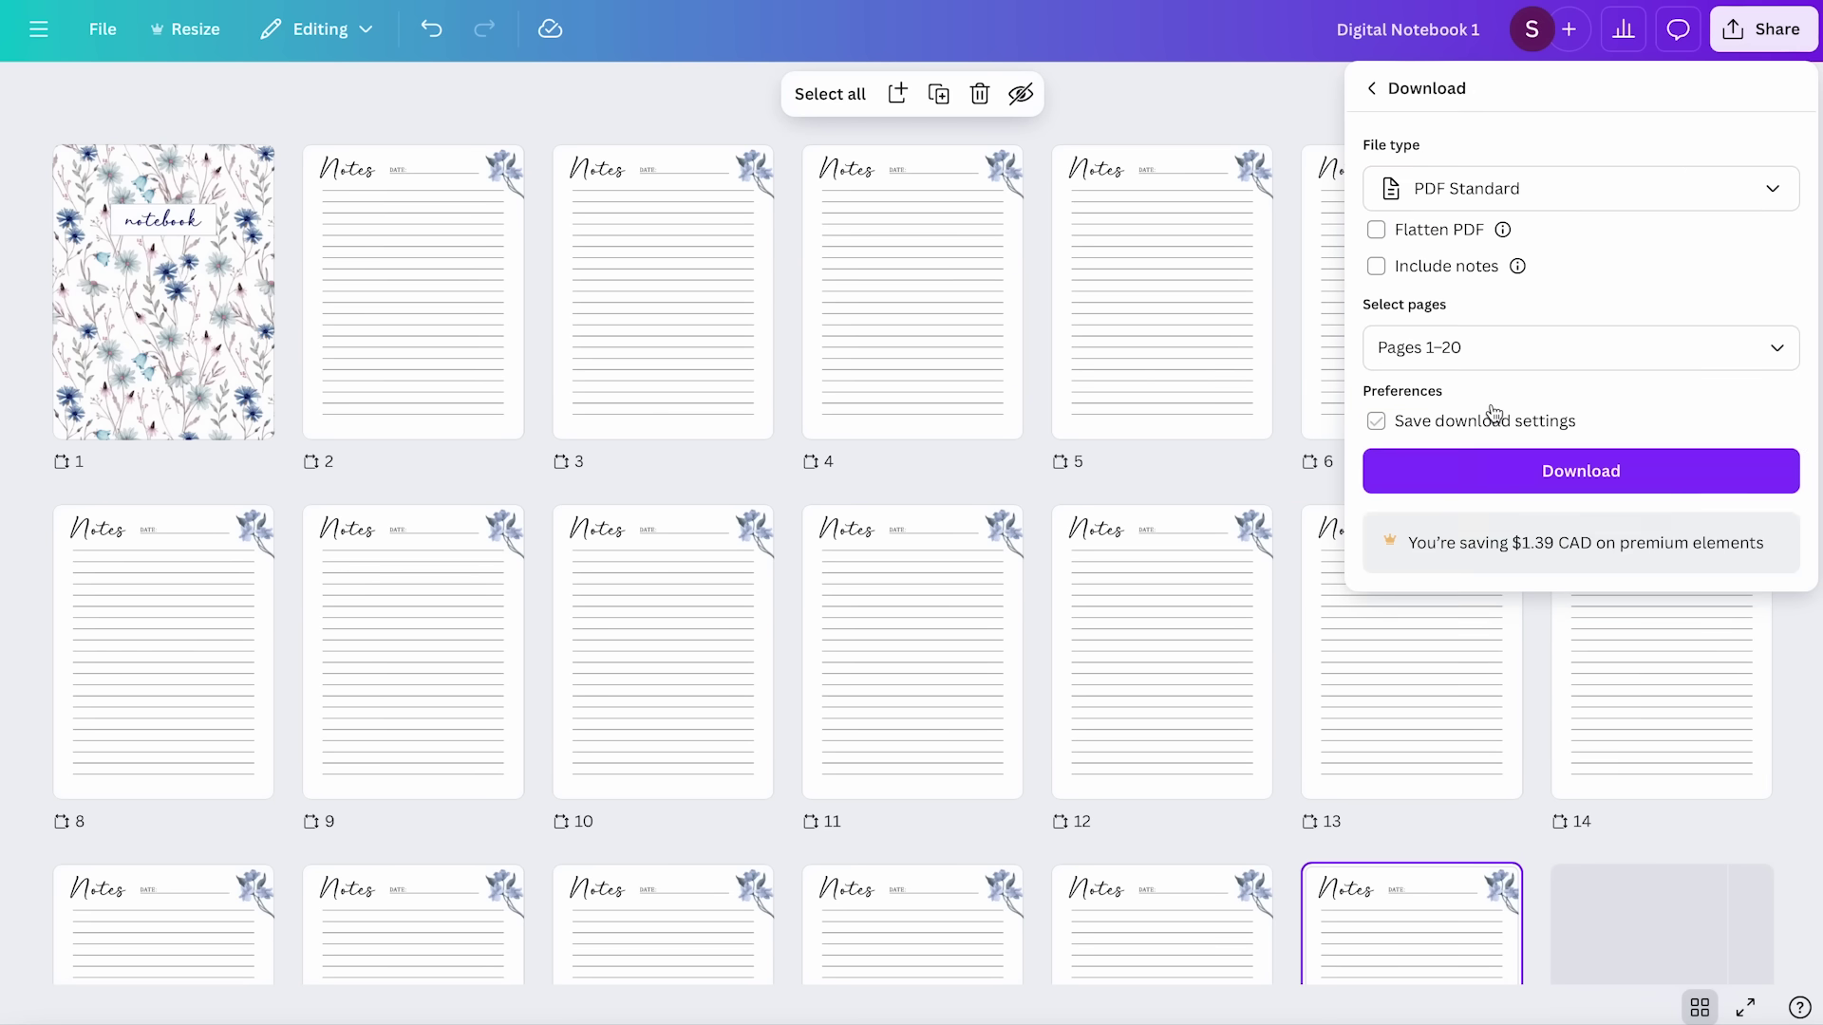
{"action": "left_click", "coordinate": [1727, 485]}
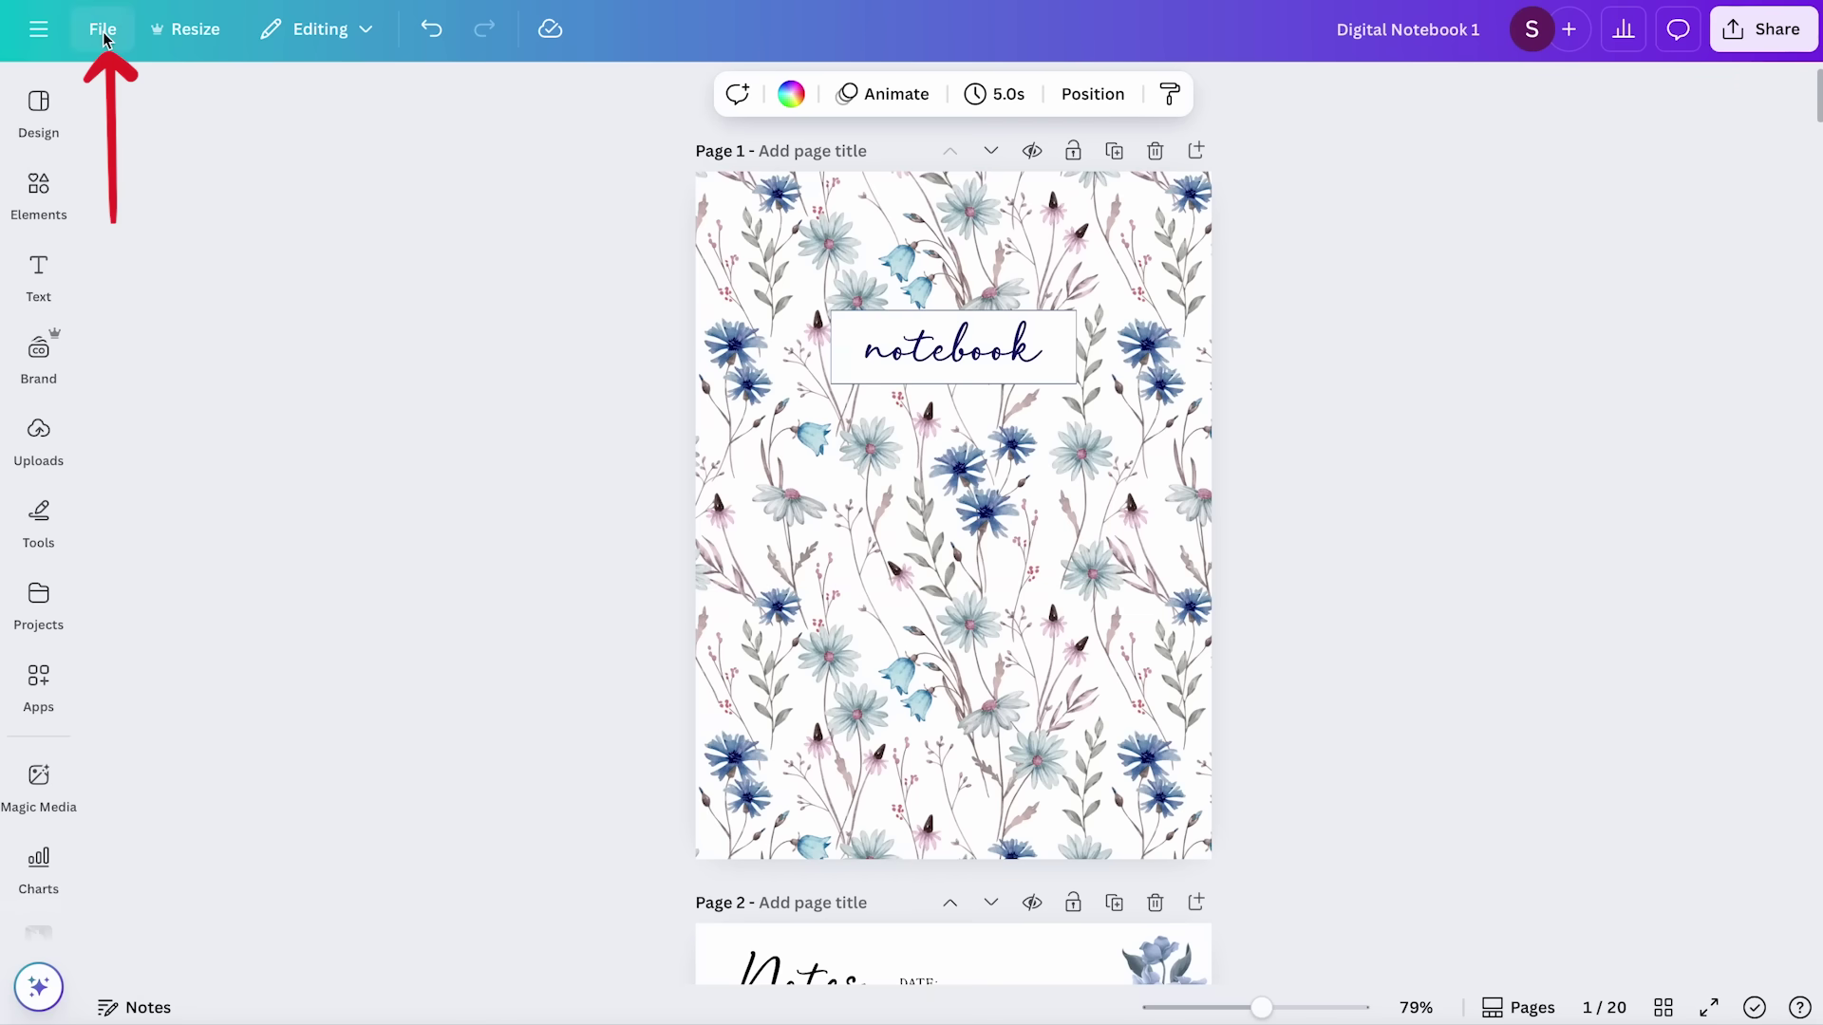
Make a copy of the notebook design and rename the copy "Digital Notebook 2"
{"action": "left_click", "coordinate": [104, 36]}
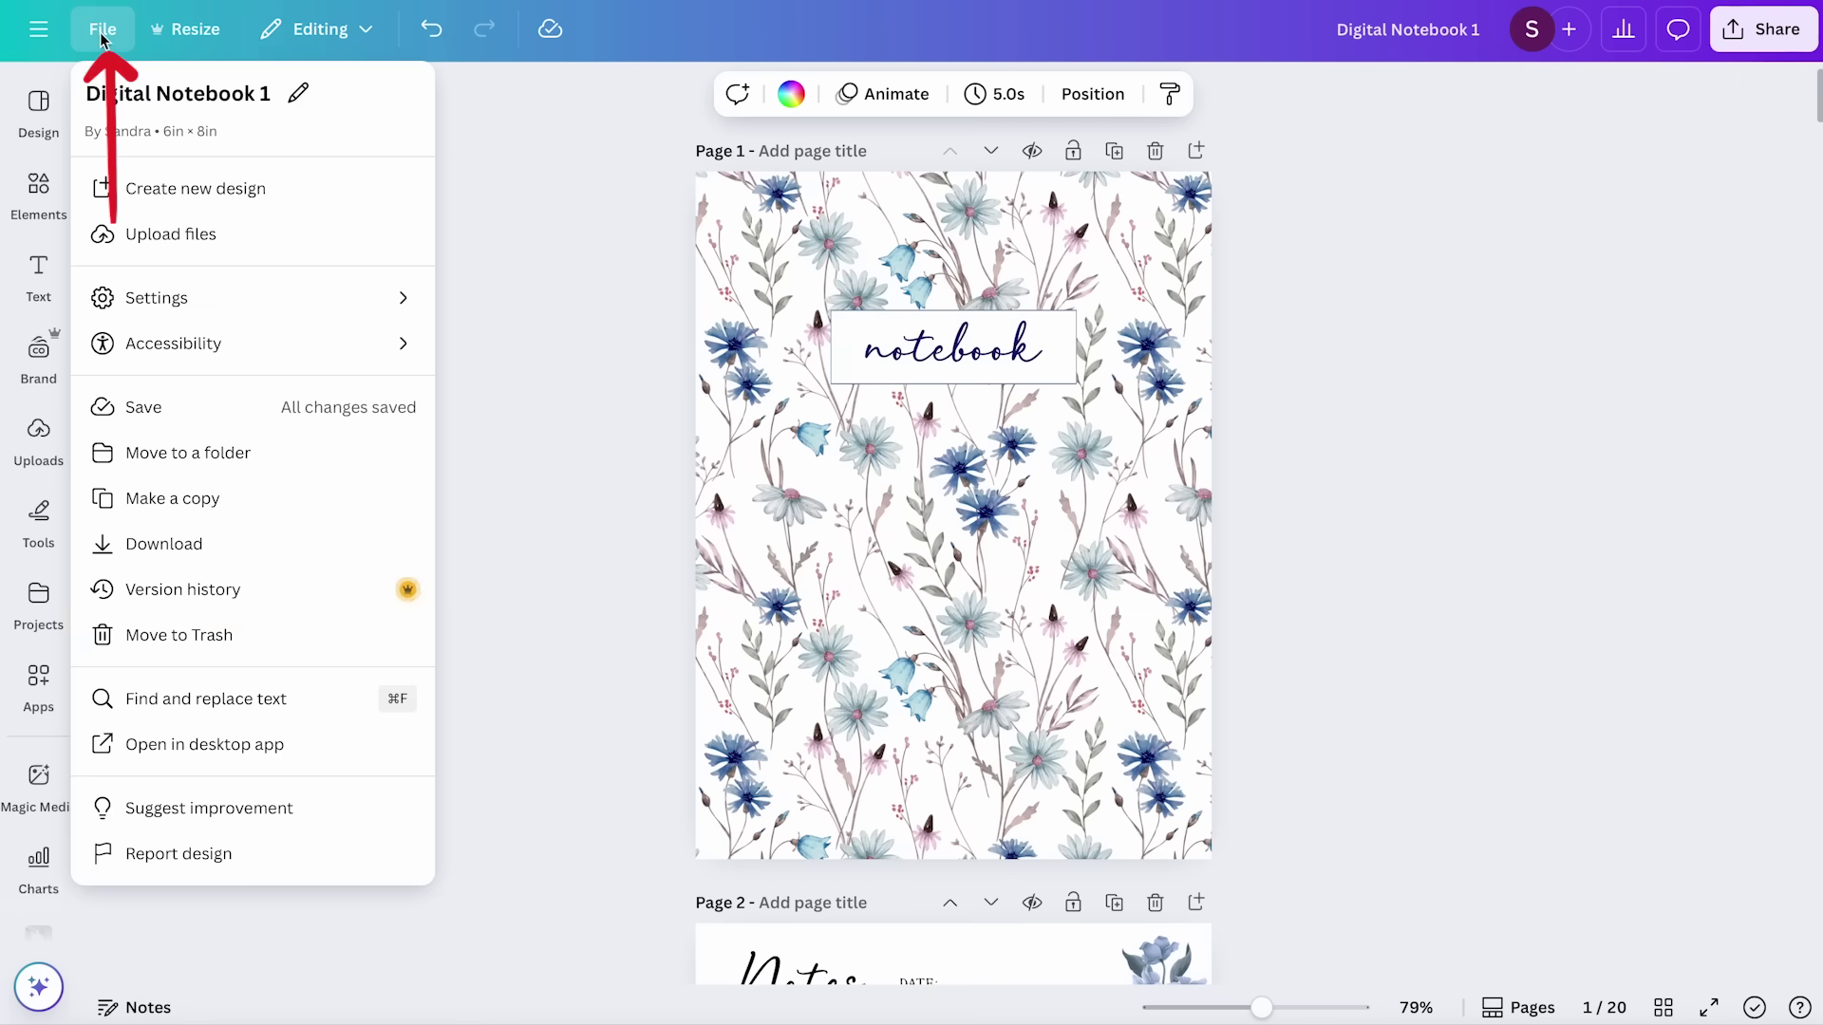
{"action": "left_click", "coordinate": [220, 509]}
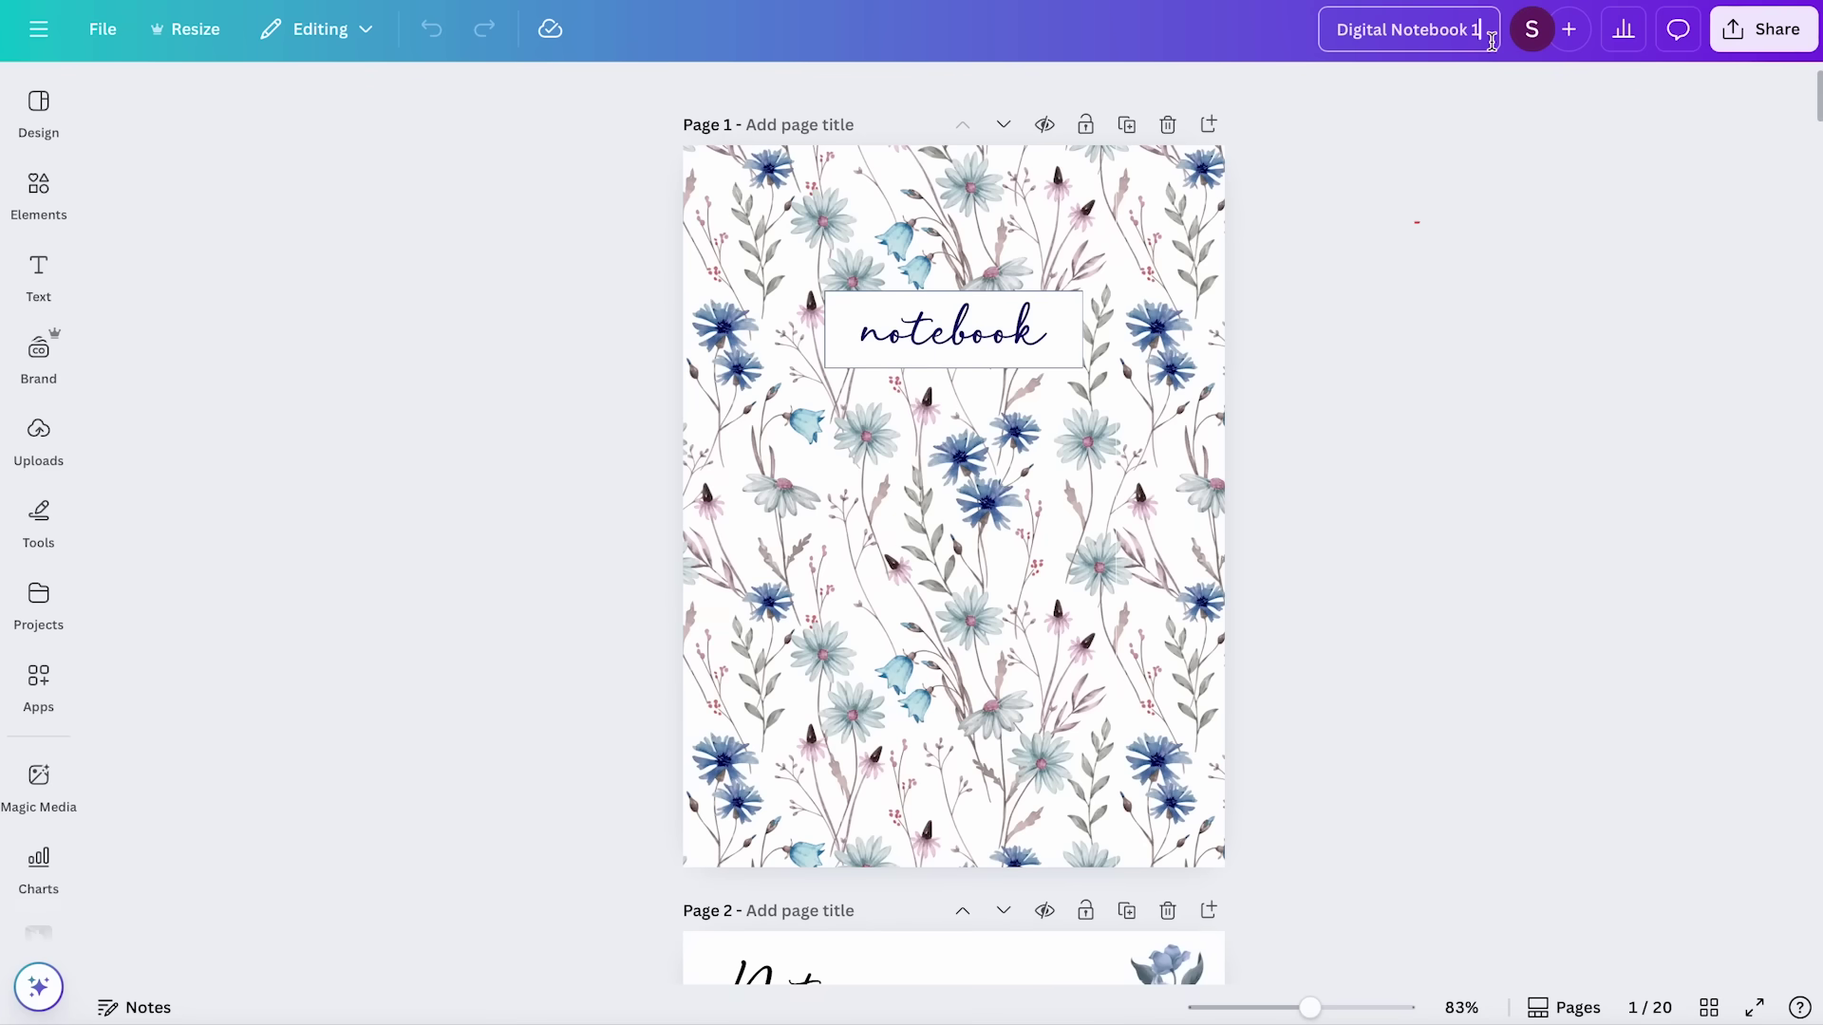
{"action": "key", "text": "BackSpace"}
{"action": "type", "text": "2"}
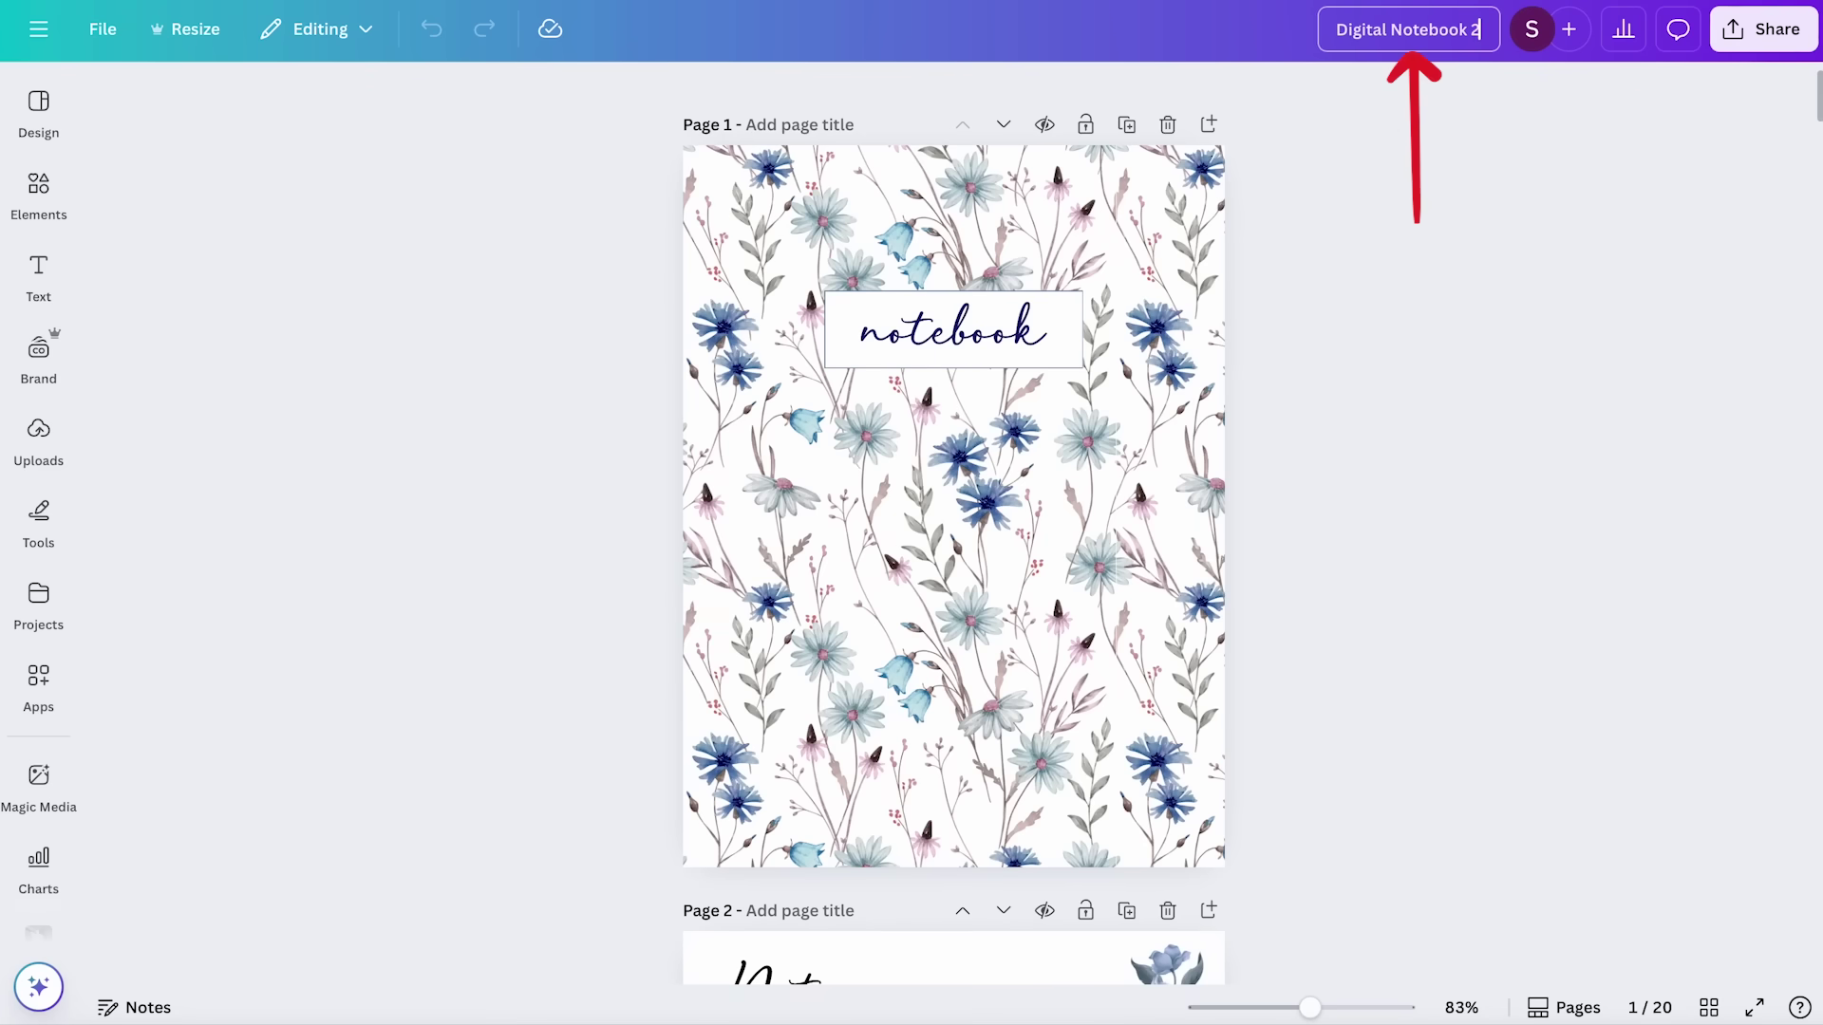
Delete all the floral pattern pieces from the cover of the copy, keeping the framed "notebook" title
{"action": "left_click", "coordinate": [807, 218]}
{"action": "left_click", "coordinate": [1170, 313], "text": "shift"}
{"action": "left_click", "coordinate": [1170, 655], "text": "shift"}
{"action": "left_click", "coordinate": [1035, 664], "text": "shift"}
{"action": "key", "text": "Delete"}
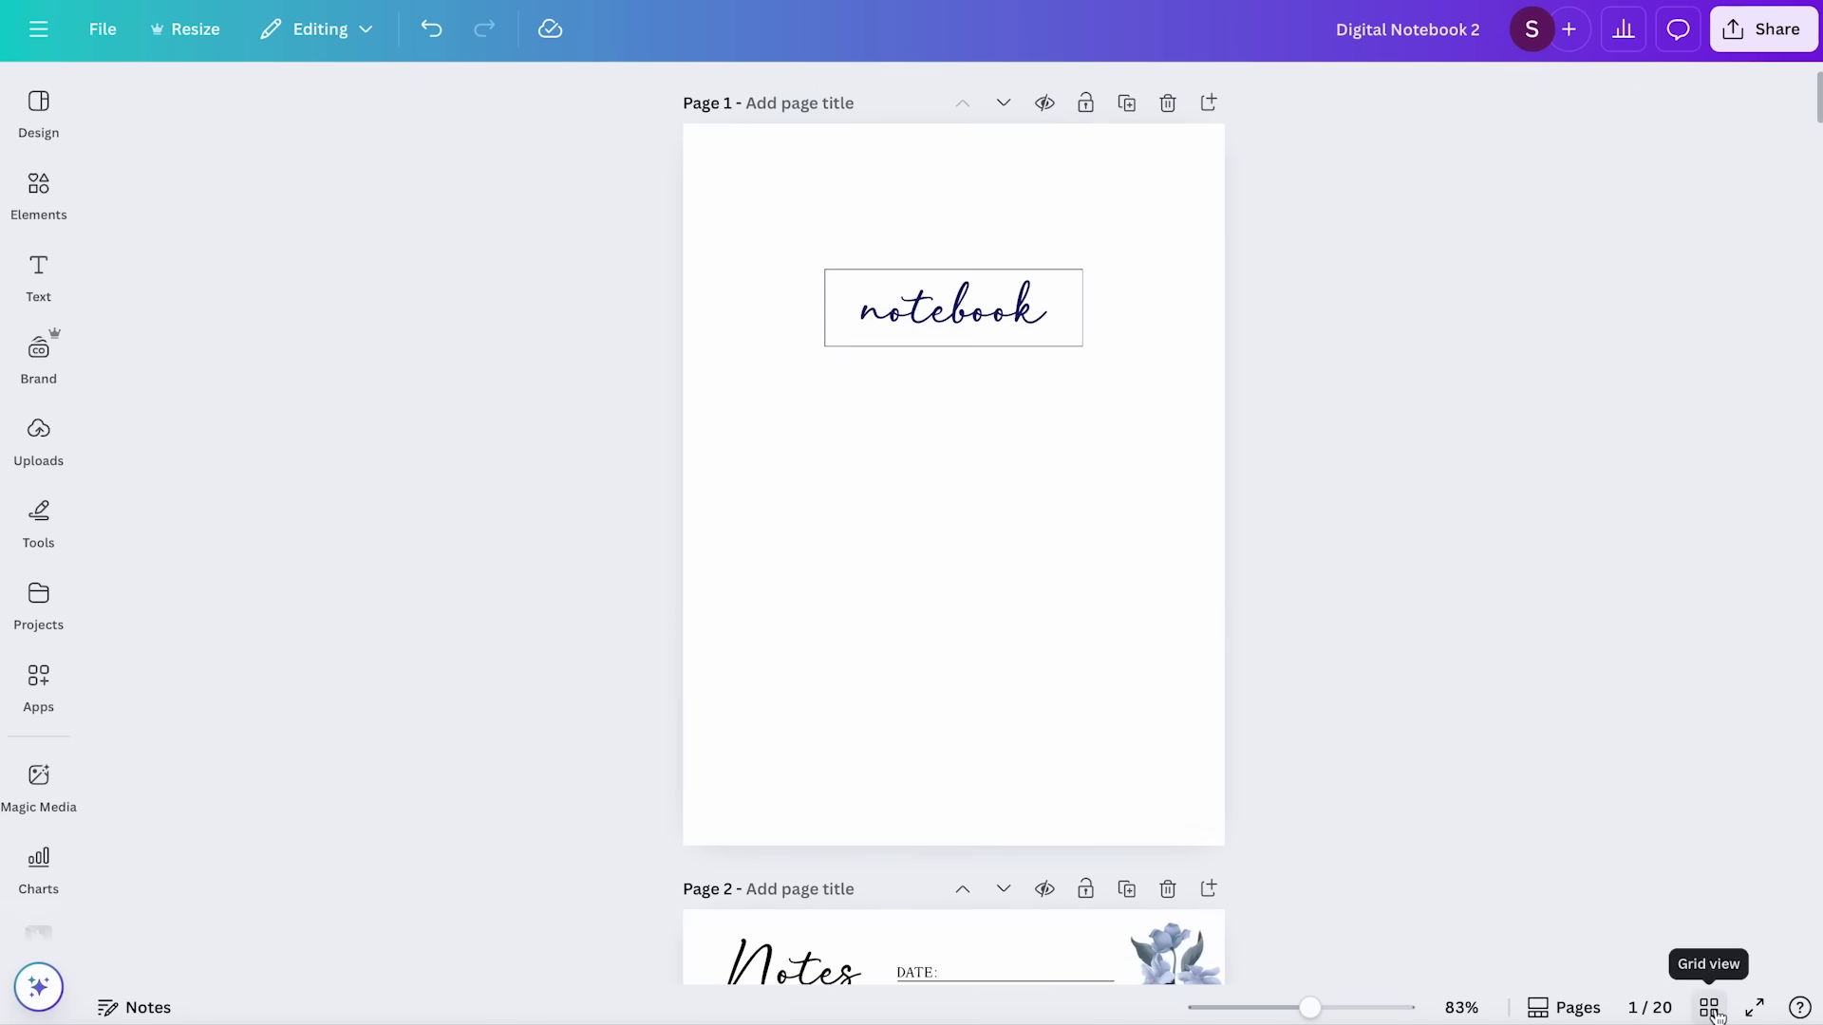
Show all pages of the copied notebook as a grid to examine the cover and Notes pages
{"action": "left_click", "coordinate": [1709, 1004]}
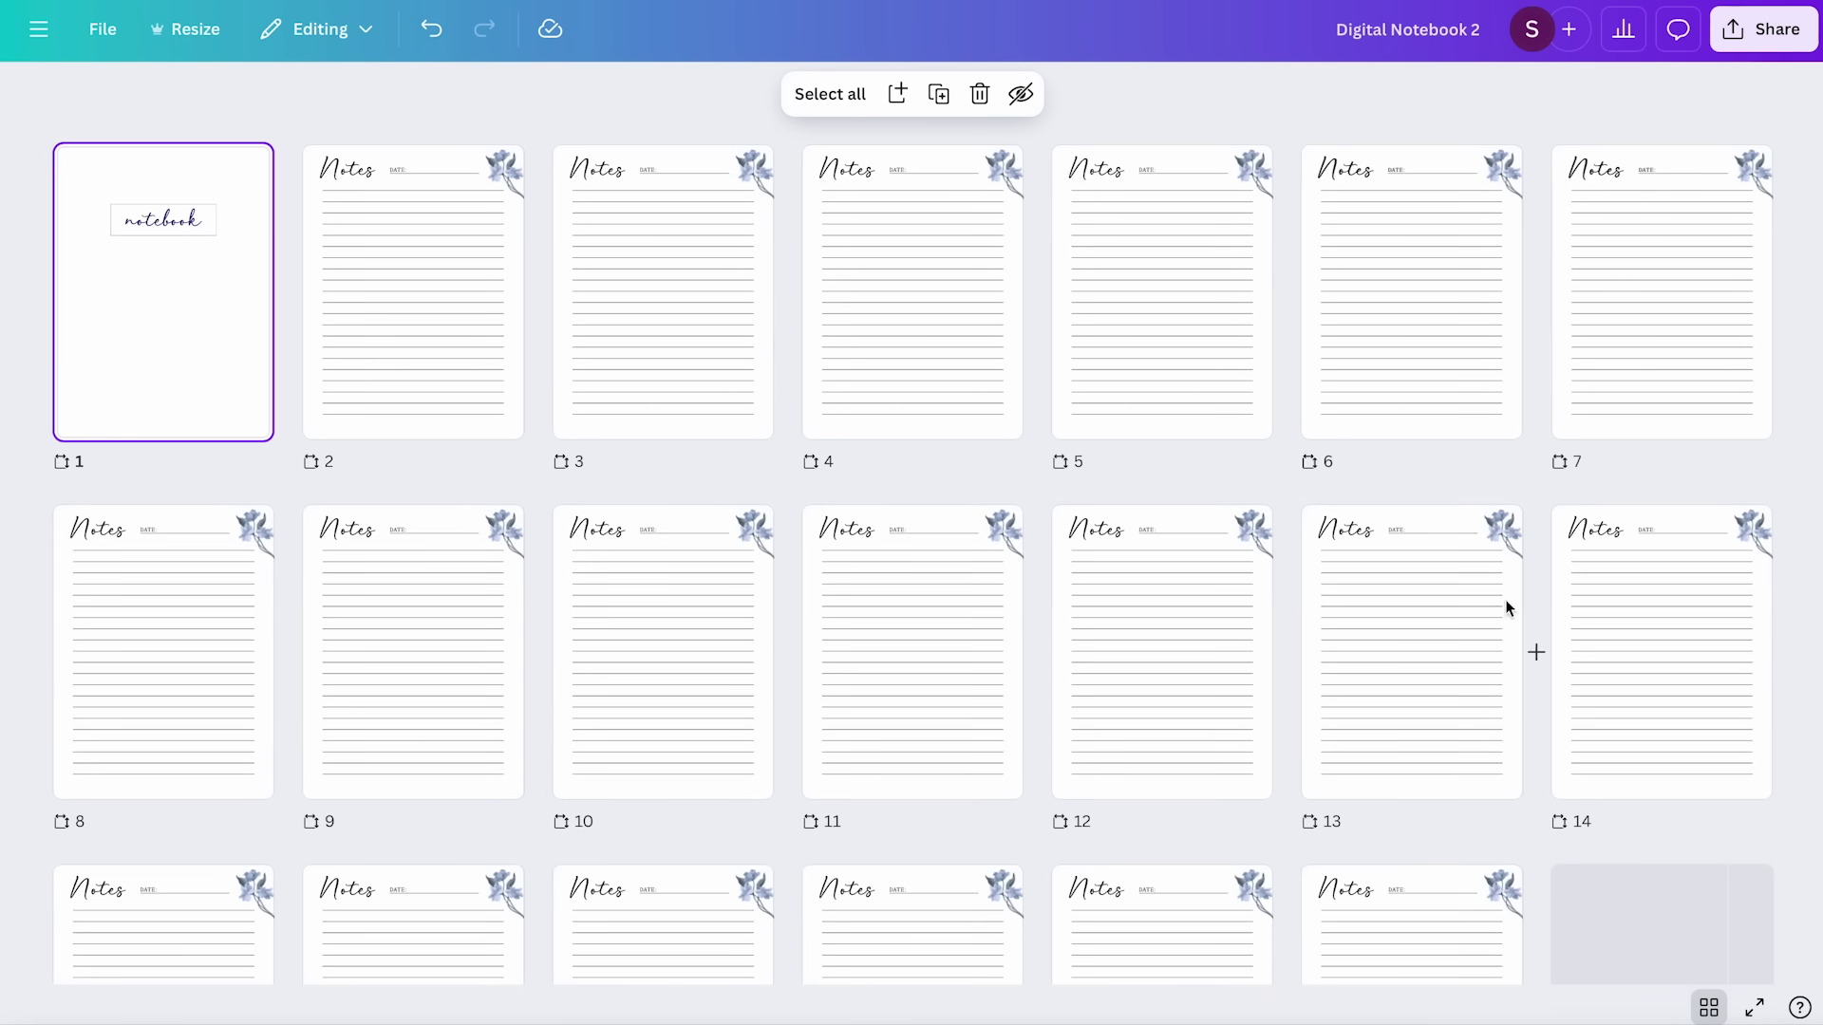
{"action": "mouse_move", "coordinate": [527, 249]}
{"action": "mouse_move", "coordinate": [503, 190]}
{"action": "mouse_move", "coordinate": [216, 289]}
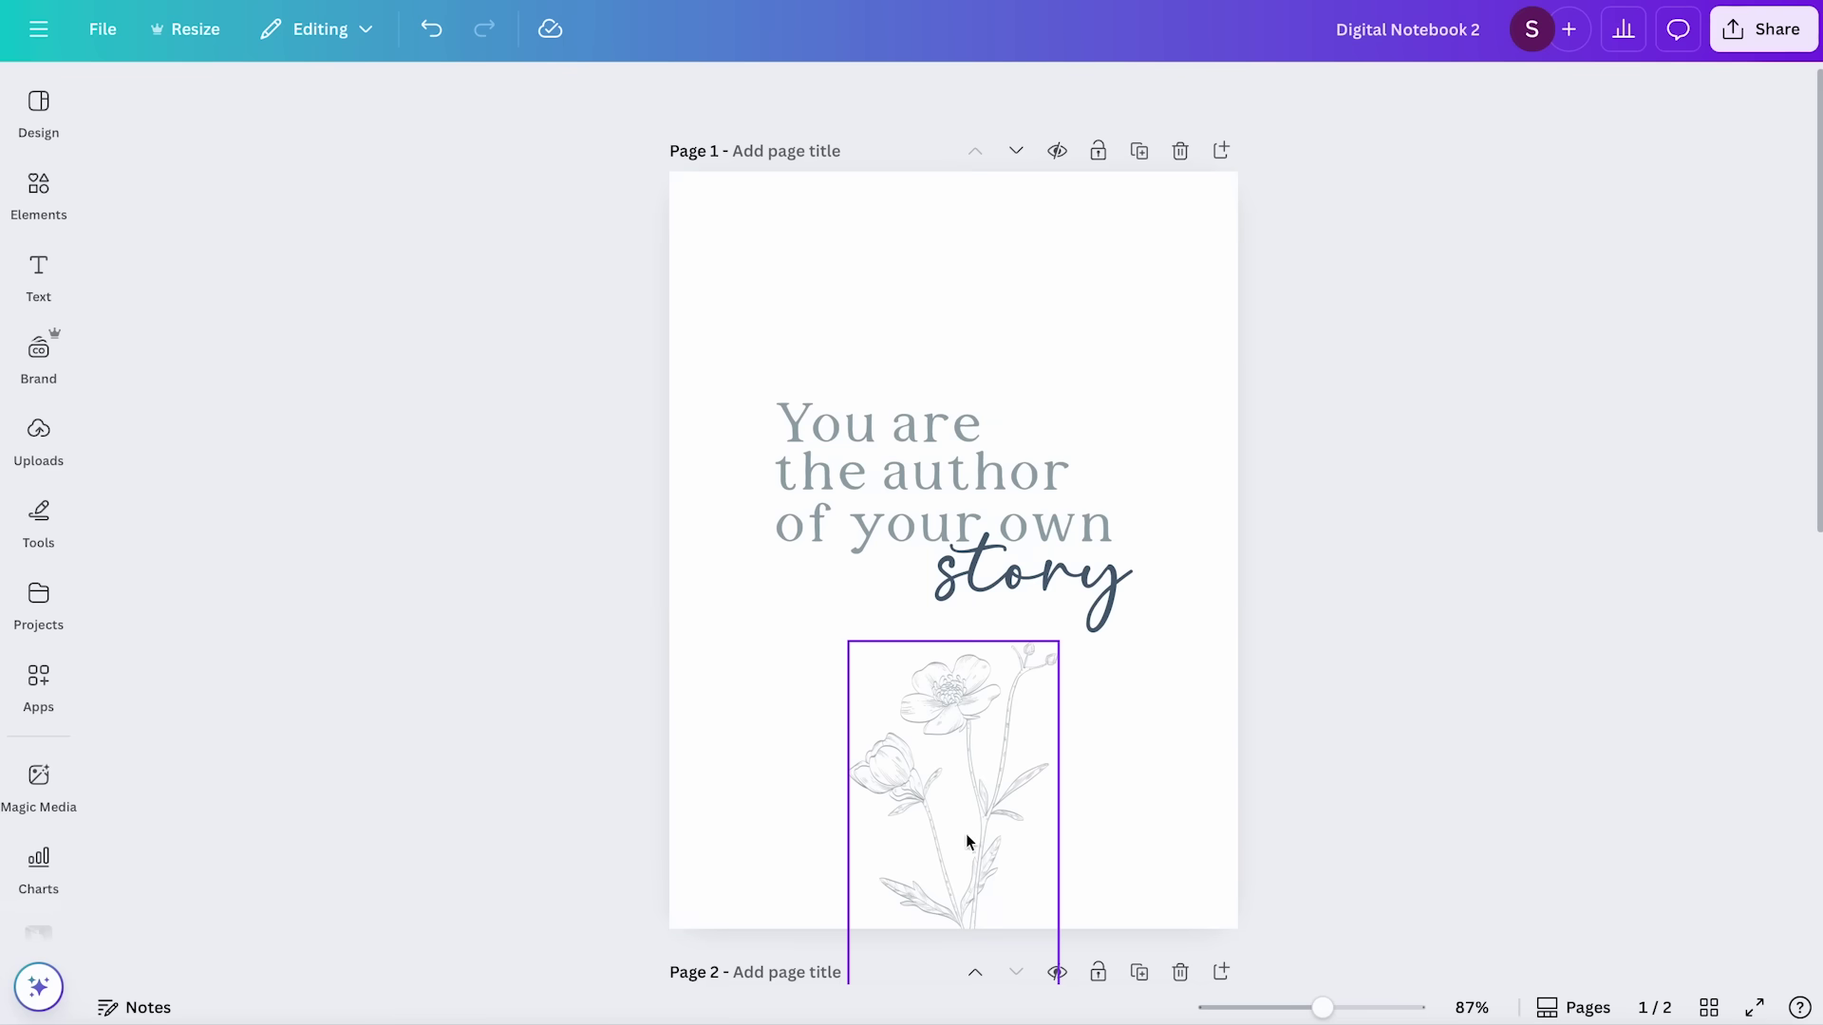
Look over the quote cover with its flower sketch and the lined date page on page 2
{"action": "scroll", "coordinate": [1333, 843], "scroll_direction": "down", "scroll_amount": 6}
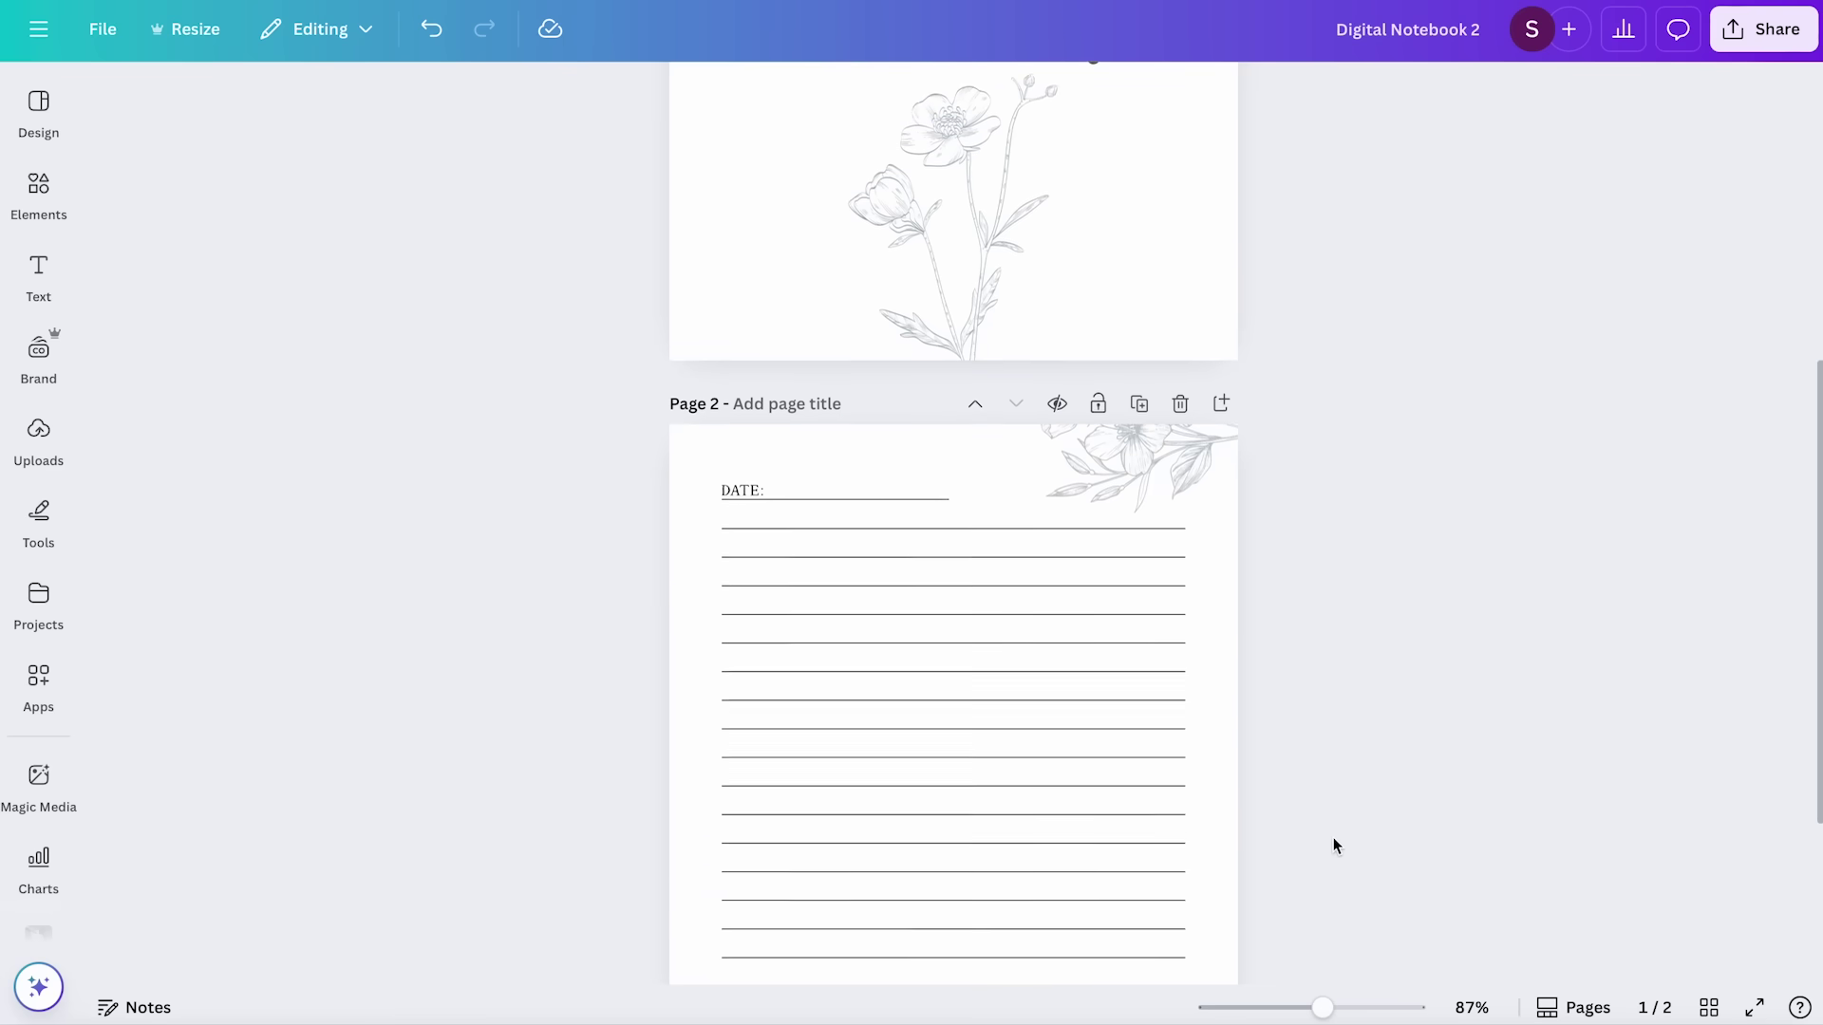
{"action": "scroll", "coordinate": [1333, 846], "scroll_direction": "down", "scroll_amount": 1}
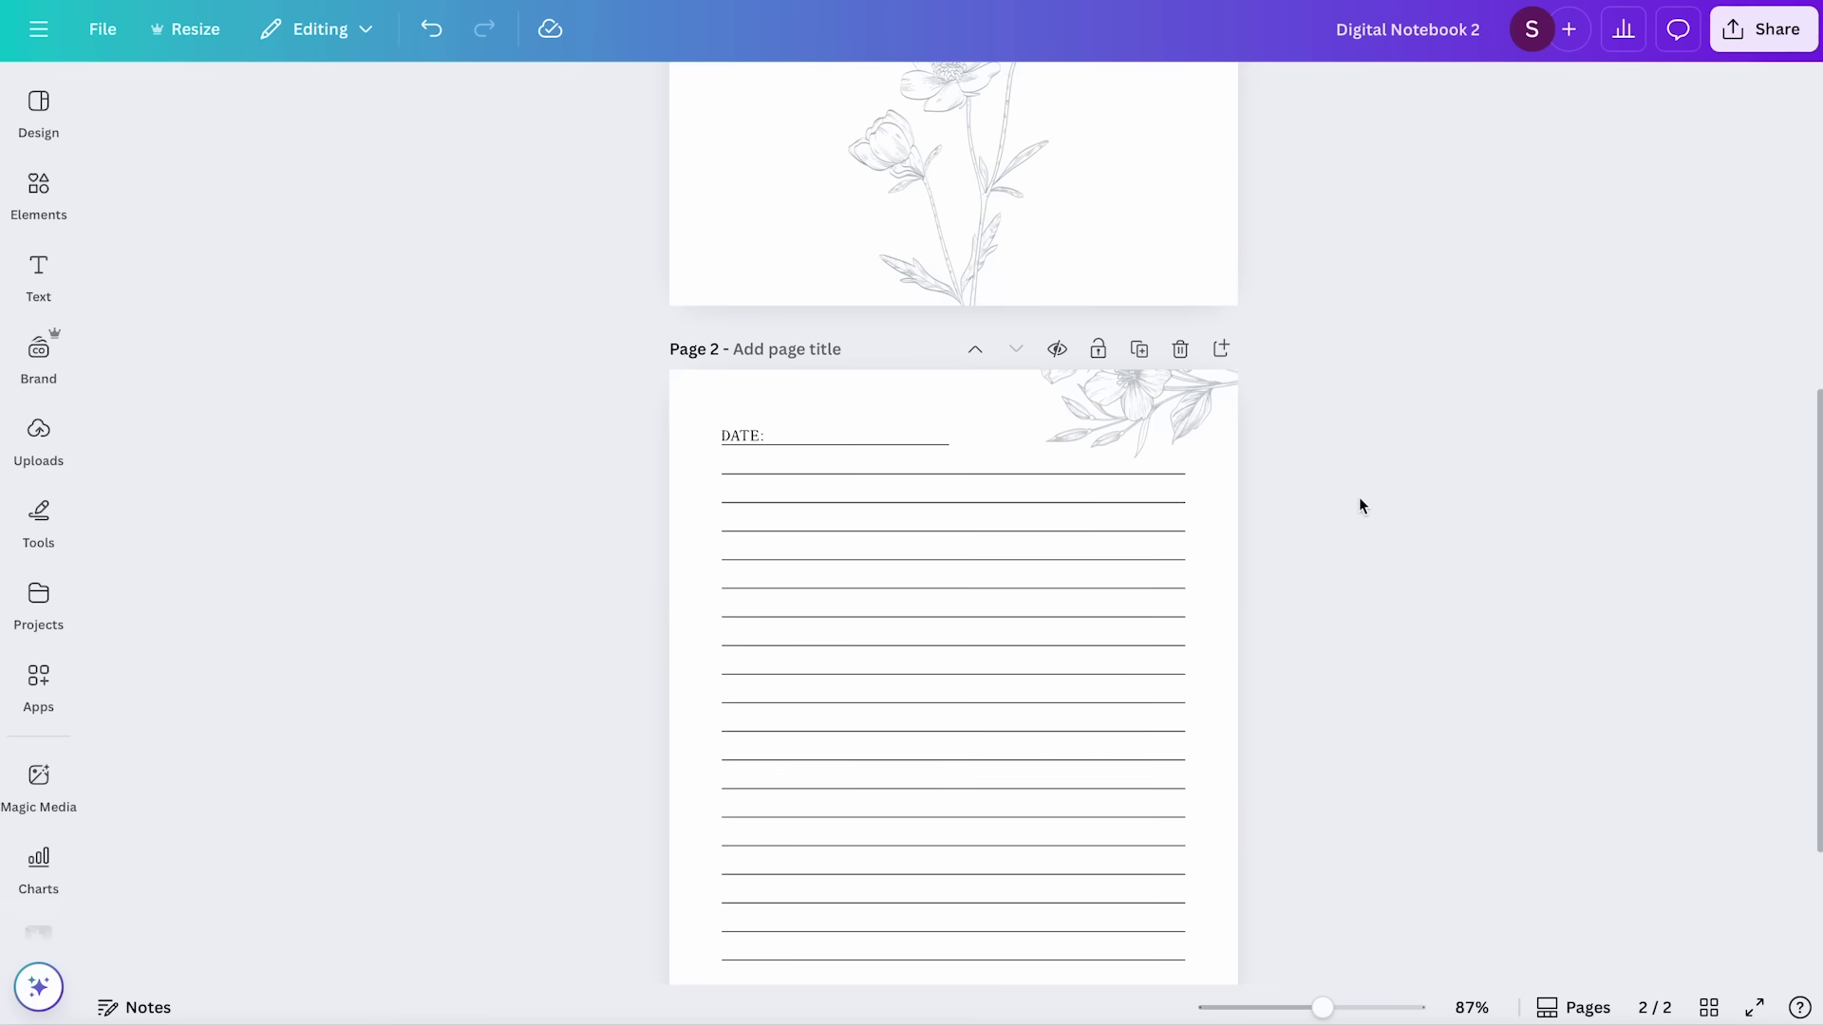